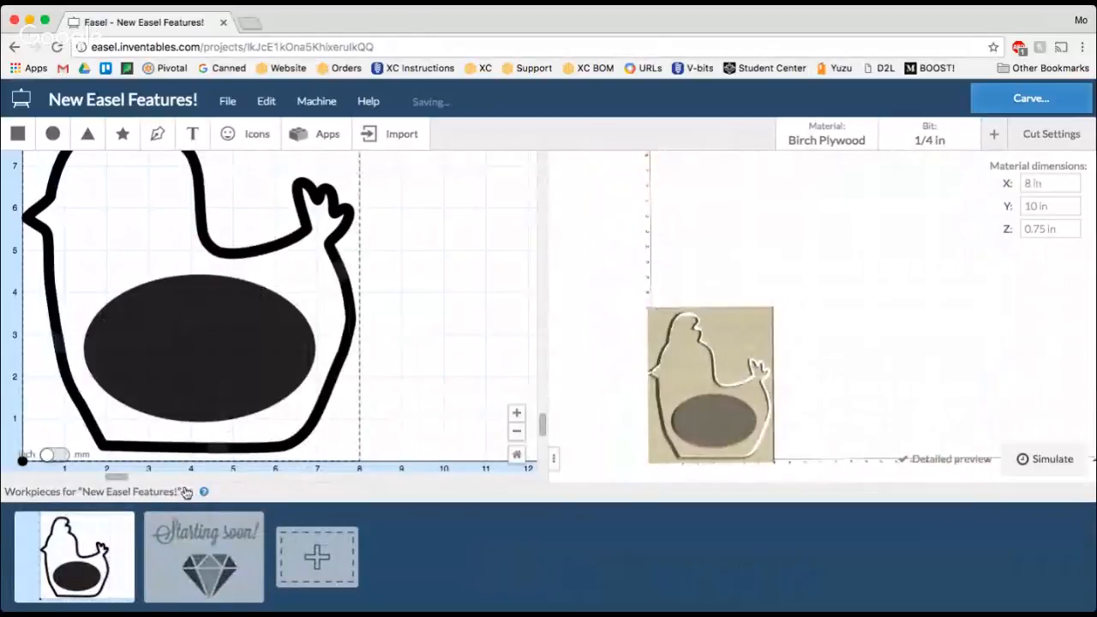
Step: Collapse the workpieces list and review the chicken outline's cut settings and the available import options
click(185, 492)
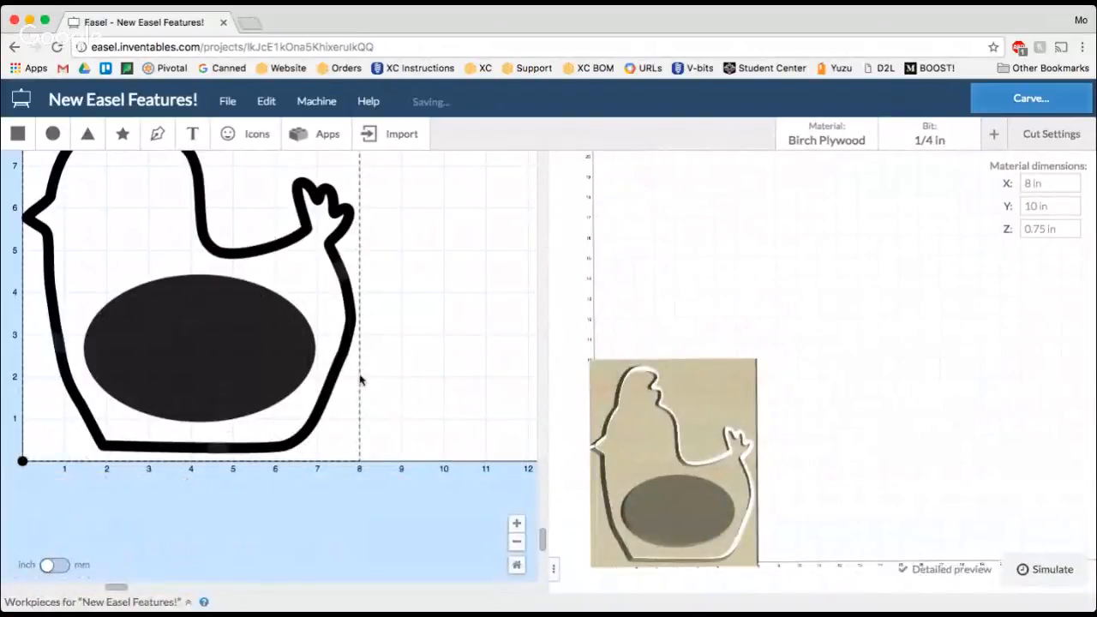
click(340, 338)
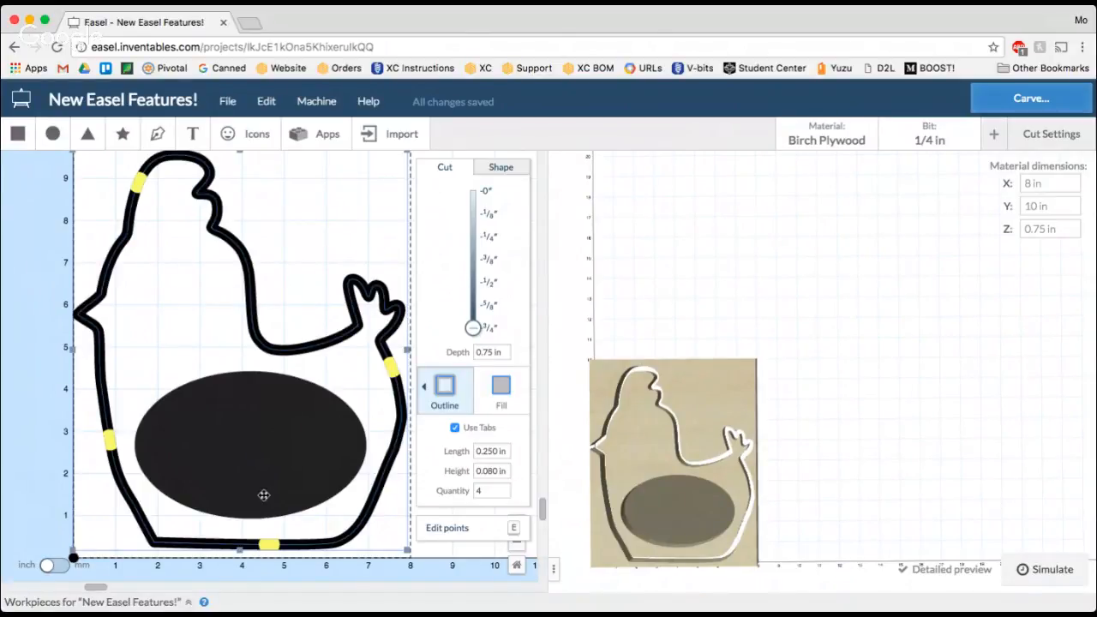
click(377, 135)
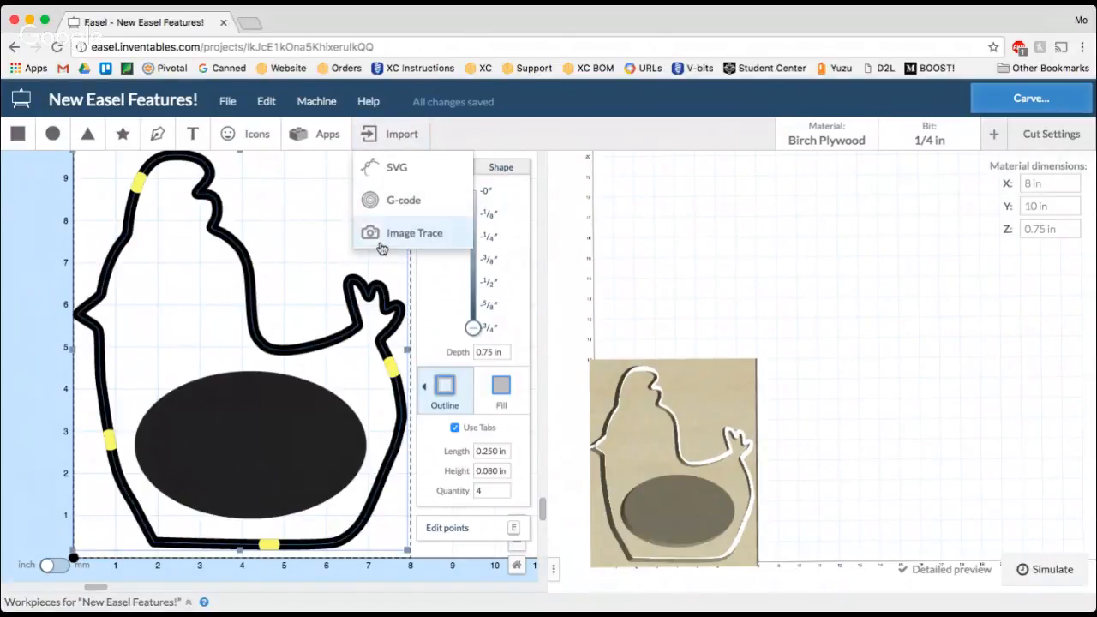
click(274, 246)
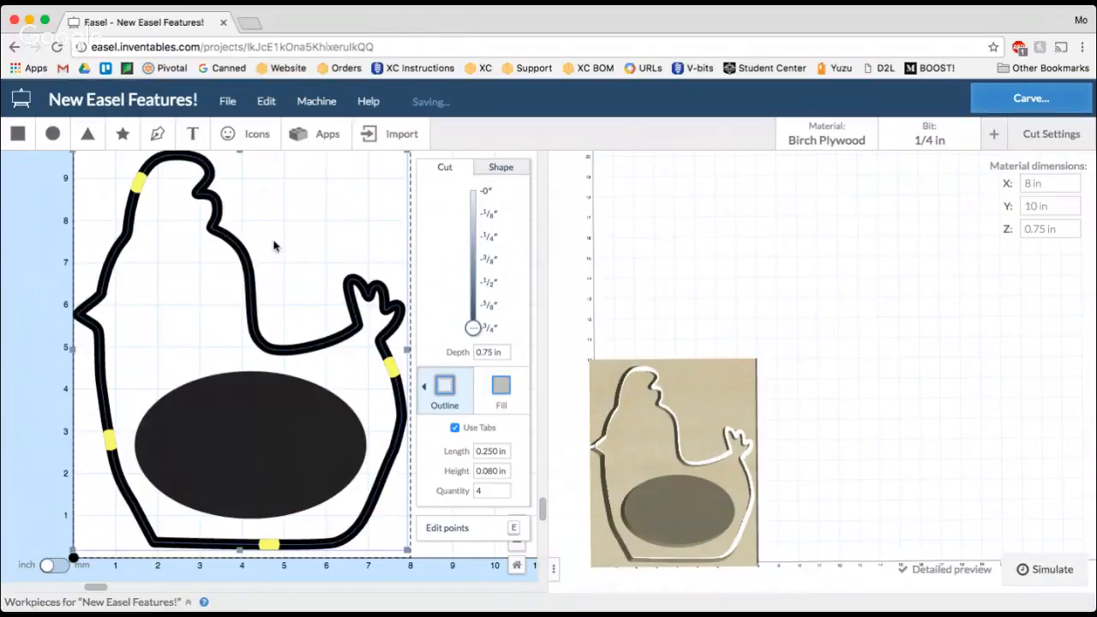
Step: Show the ellipse's position and size values and examine its carved pocket from several angles in the 3D preview
click(244, 426)
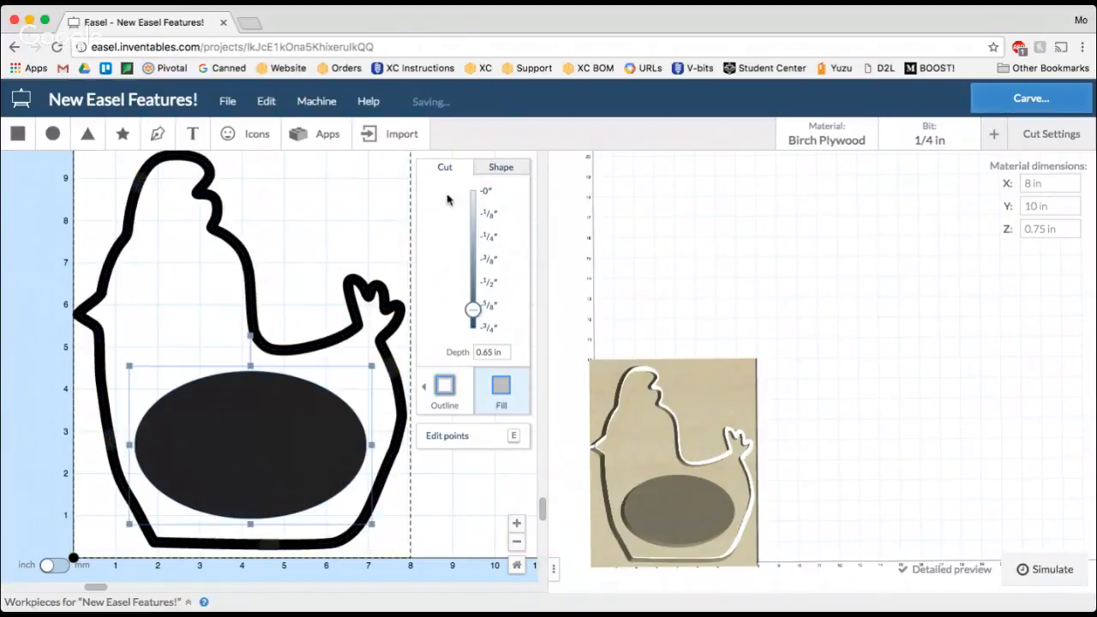
click(503, 172)
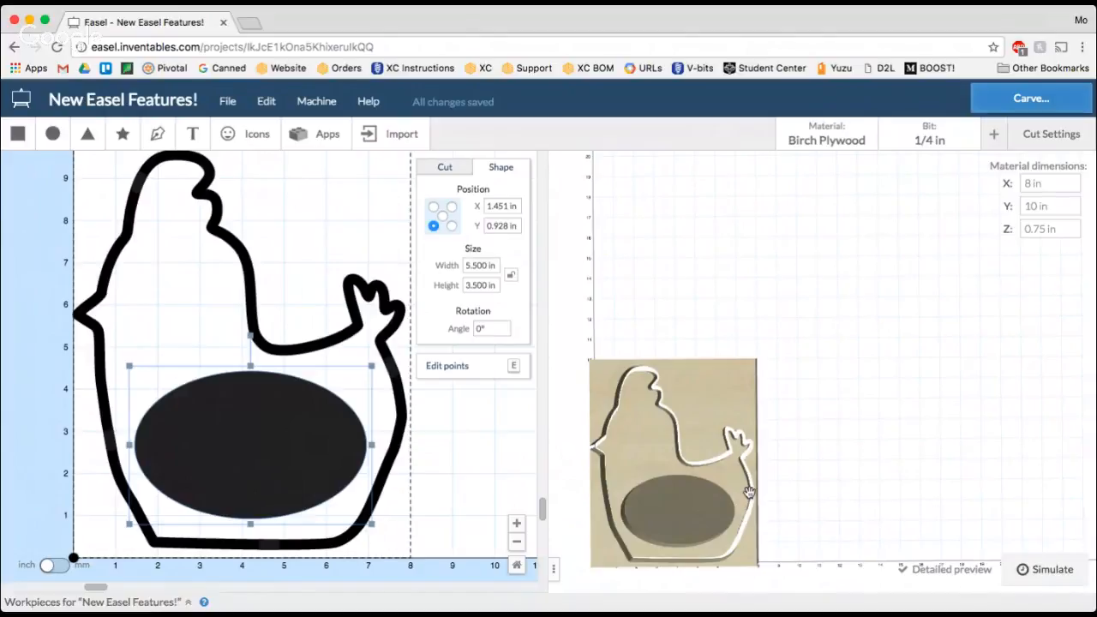
drag(719, 506, 781, 410)
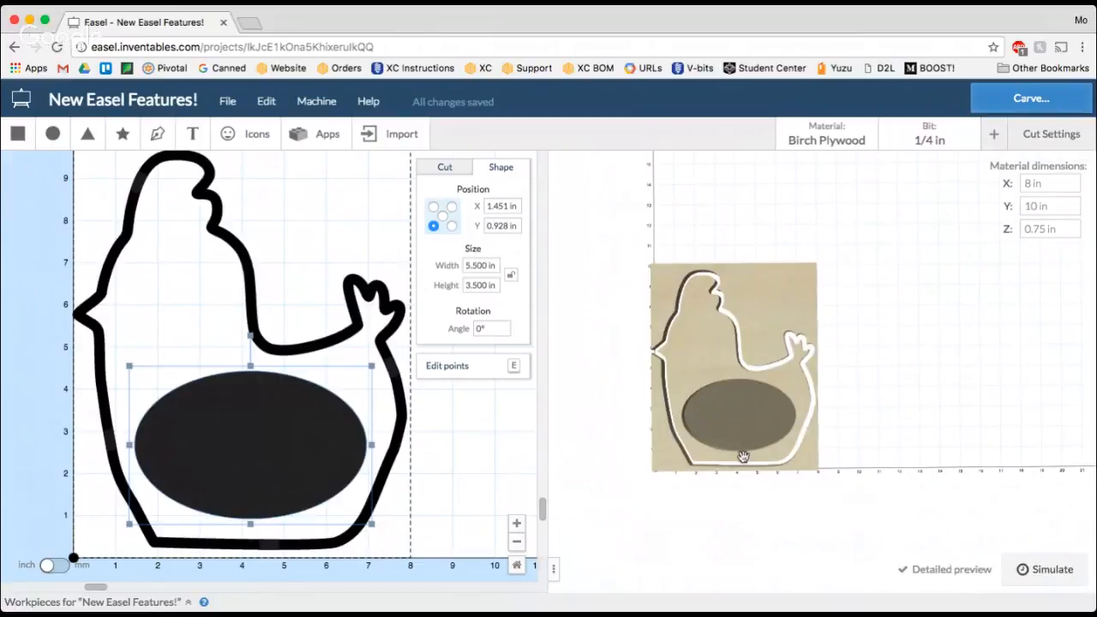
scroll(720, 430, up, 5)
drag(722, 431, 799, 274)
right_drag(748, 296, 772, 345)
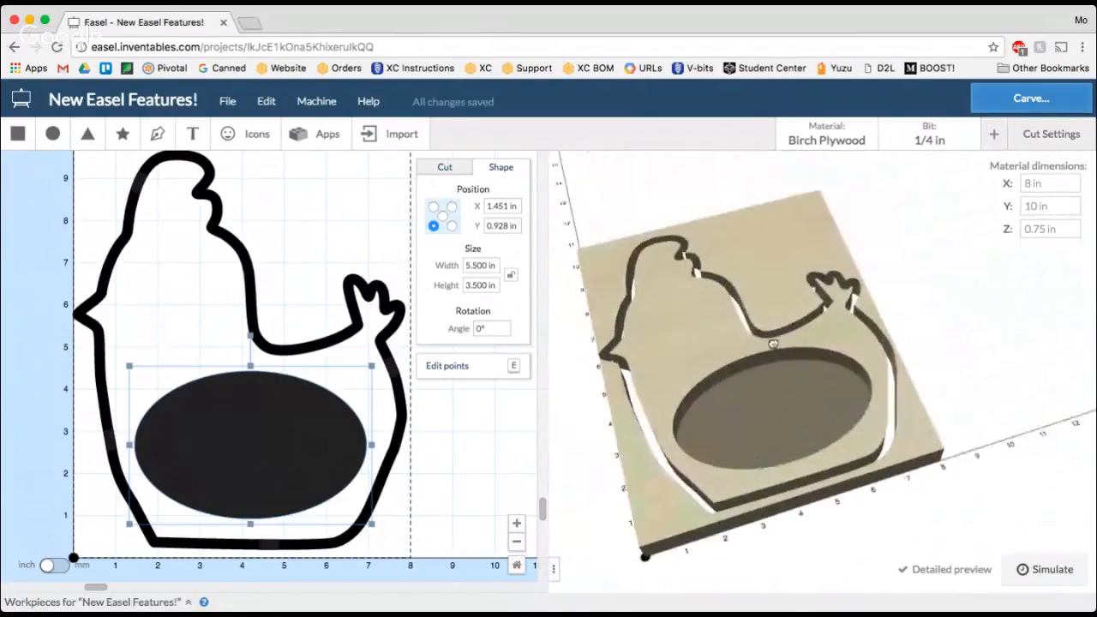
scroll(776, 360, up, 8)
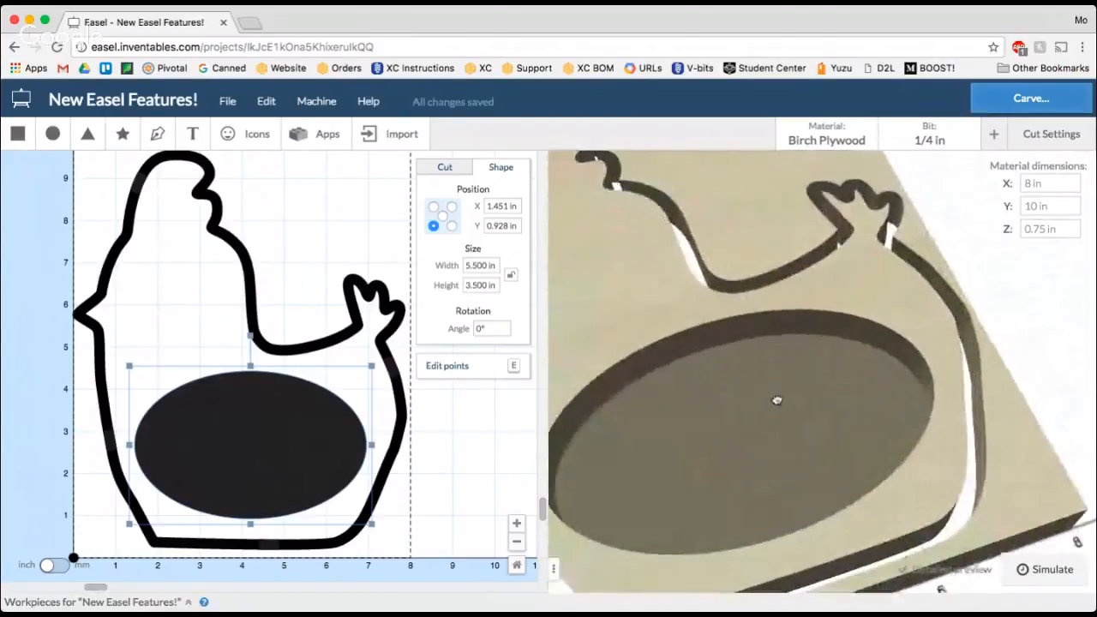
drag(807, 366, 815, 408)
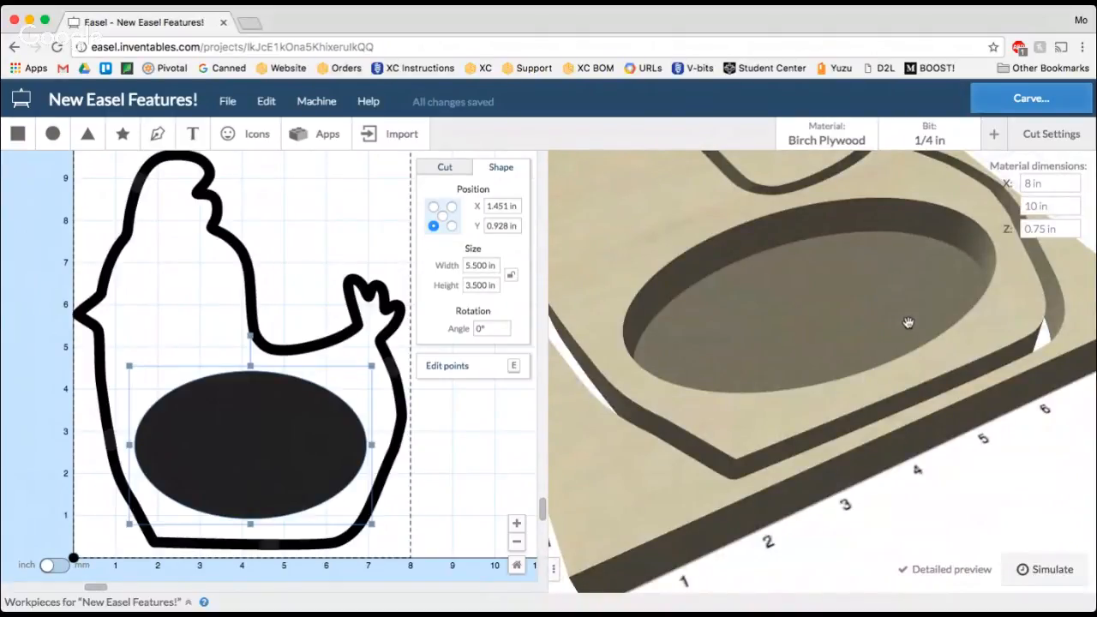
drag(908, 323, 802, 425)
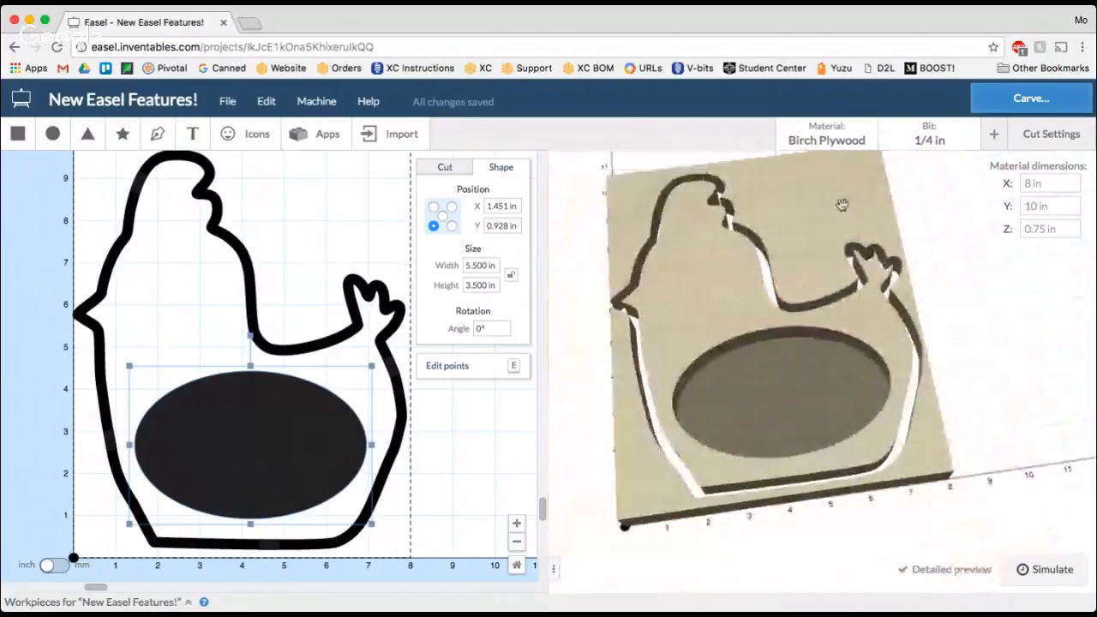
Step: Change the material to Cherry Plywood, deselect the ellipse and inspect the wood in the 3D preview from above
click(829, 137)
click(695, 318)
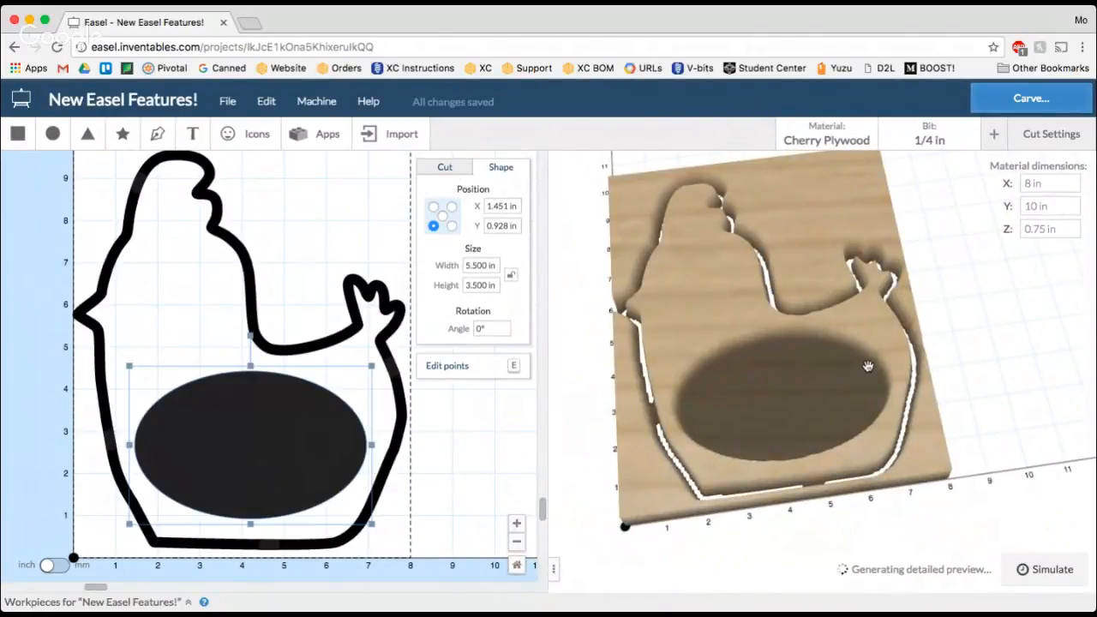
drag(867, 366, 843, 437)
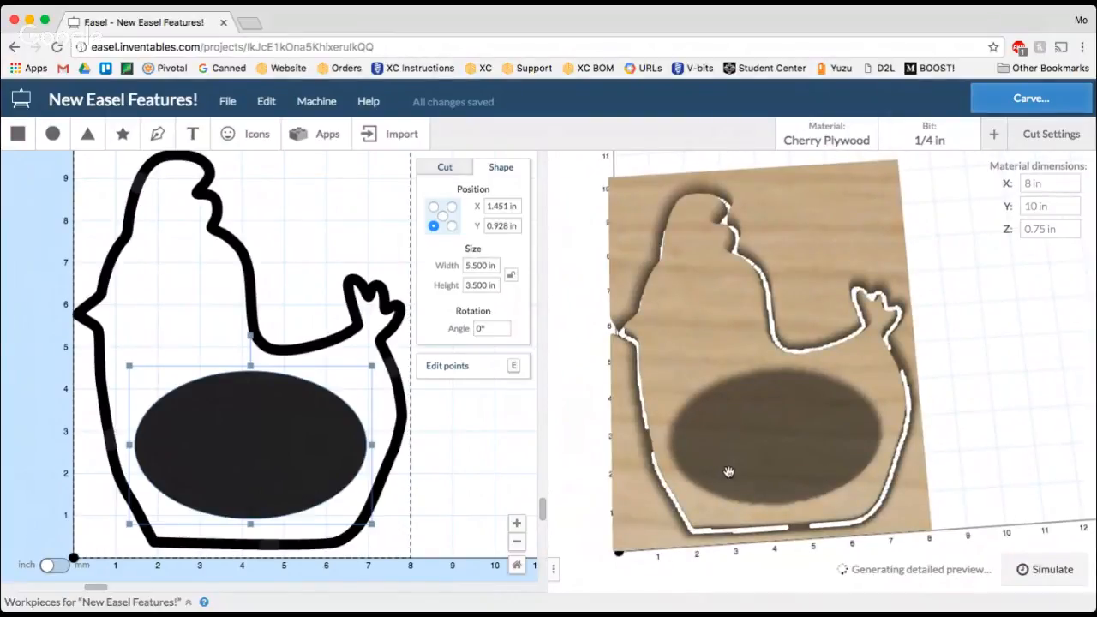
click(463, 478)
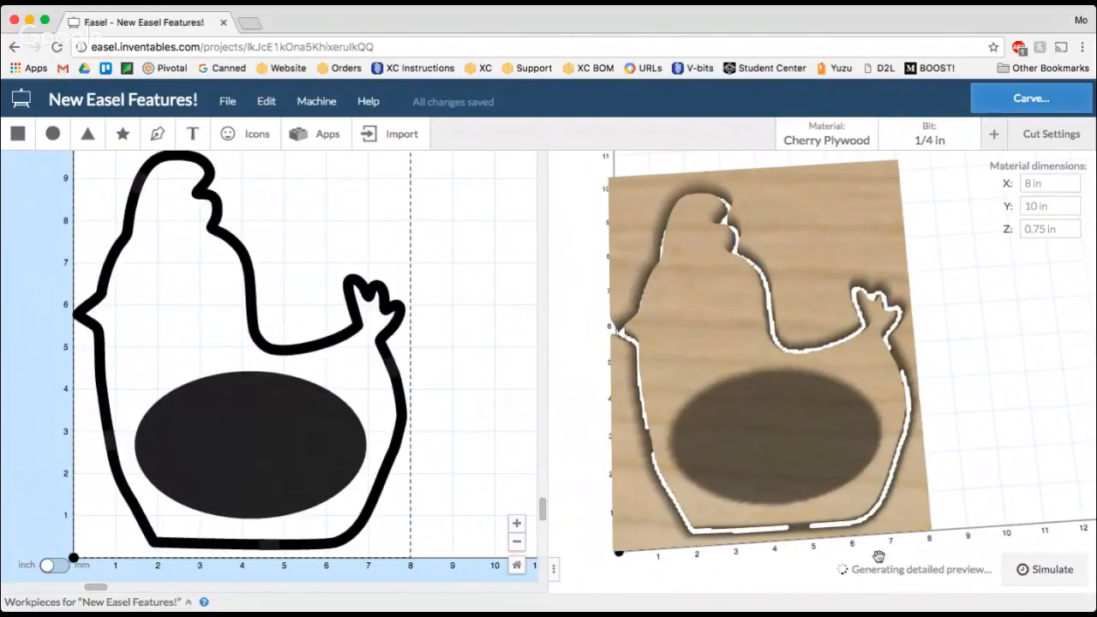
drag(870, 495, 896, 502)
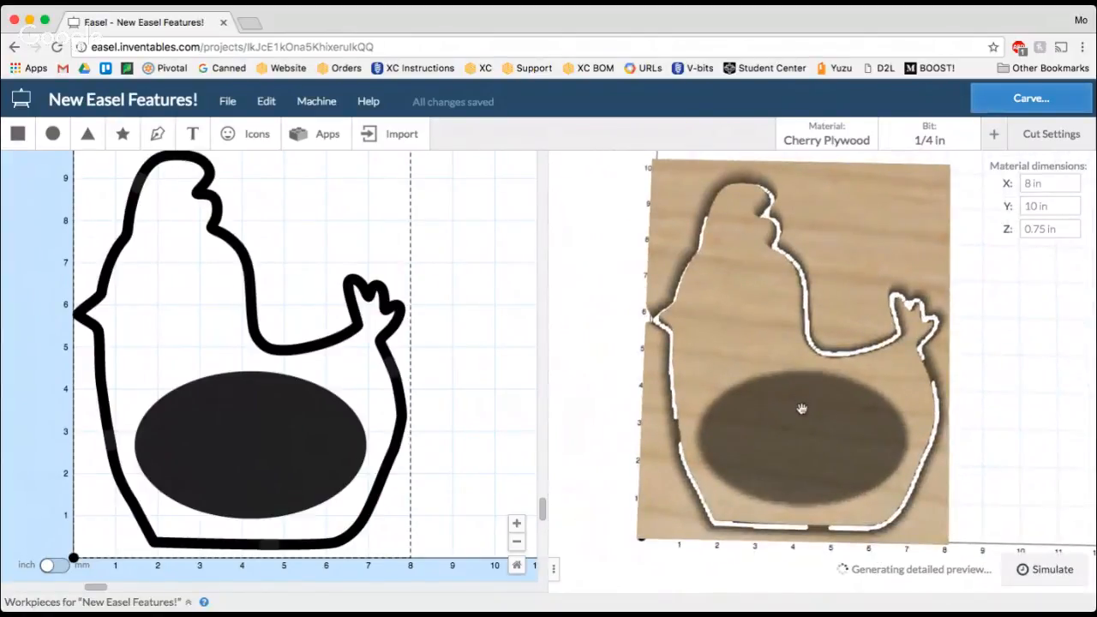
drag(752, 431, 761, 443)
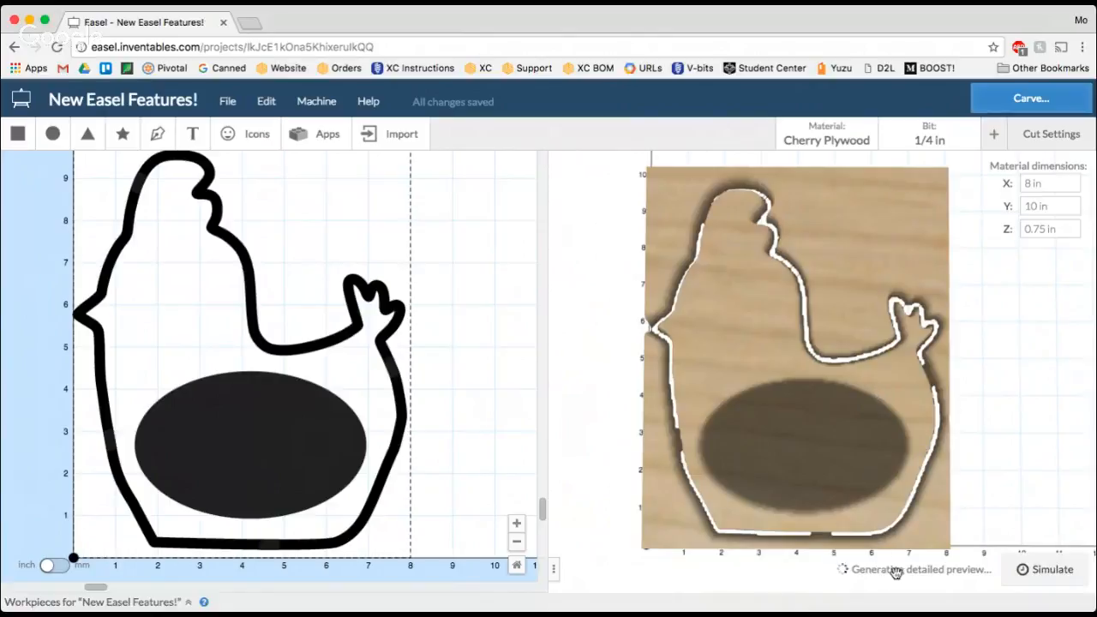
Step: Simulate the carve and examine the toolpaths of the ellipse pocket and chicken outline in the 3D preview
click(1069, 569)
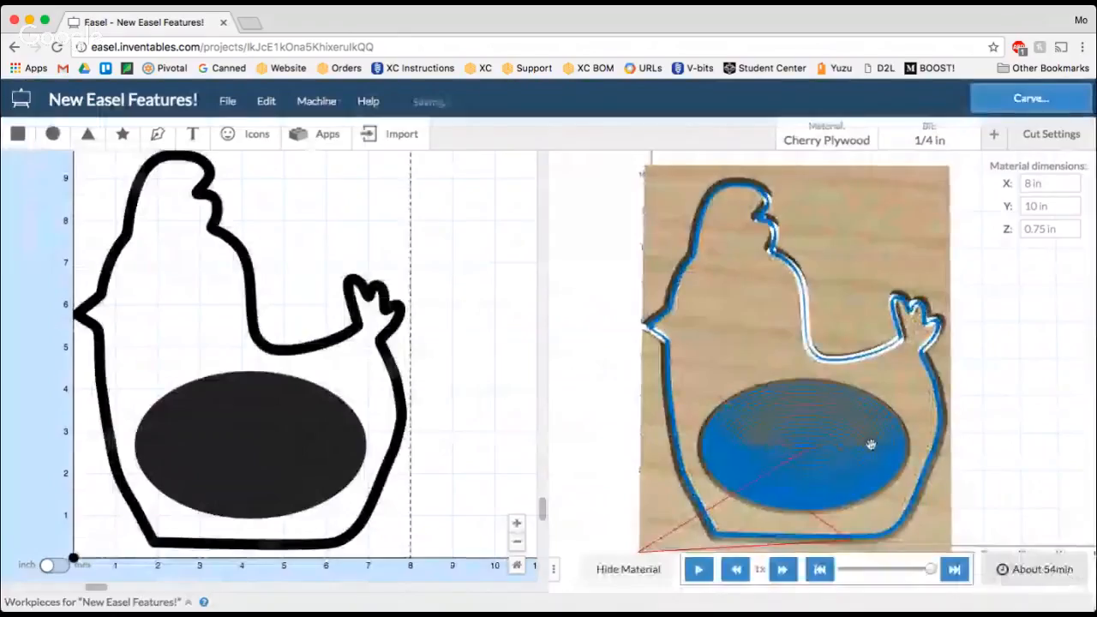
drag(739, 469, 844, 296)
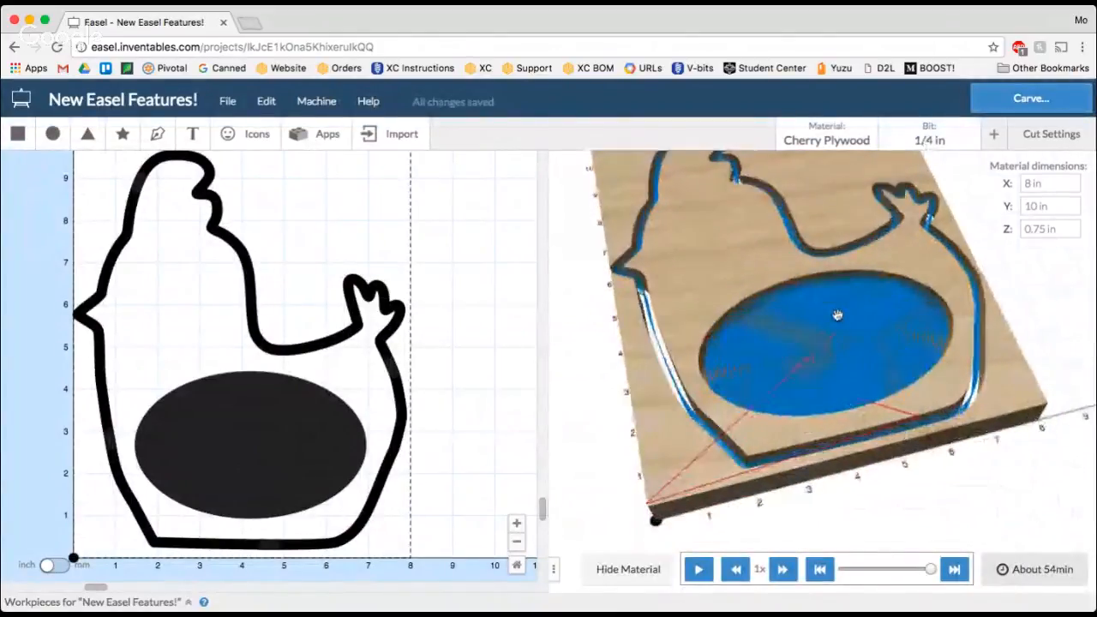
scroll(835, 313, up, 5)
drag(747, 400, 693, 446)
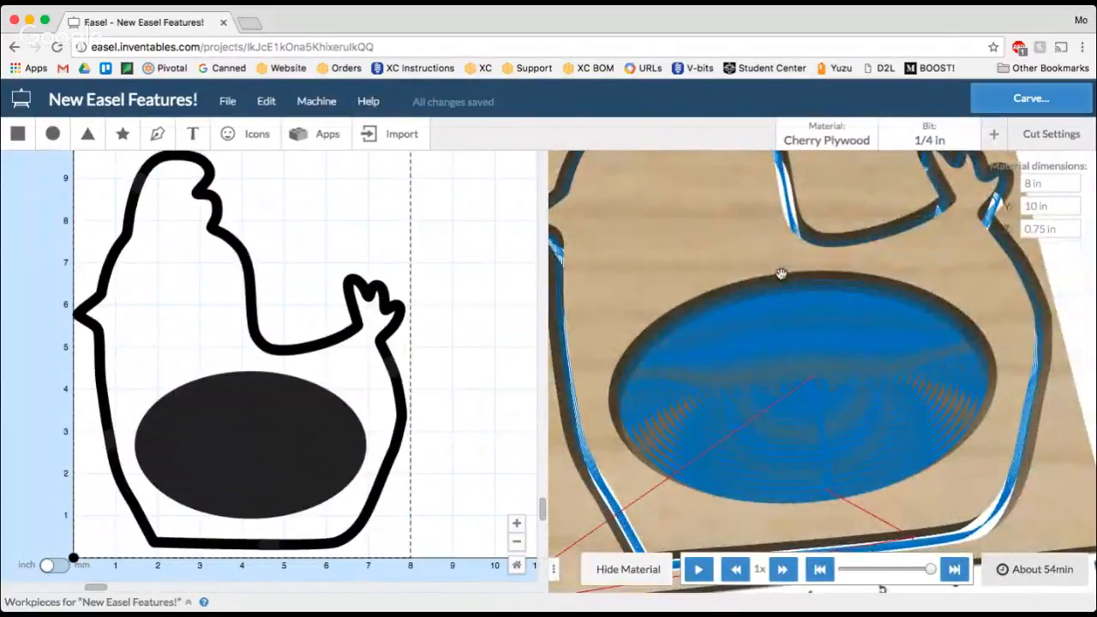
scroll(780, 274, down, 5)
drag(824, 250, 847, 277)
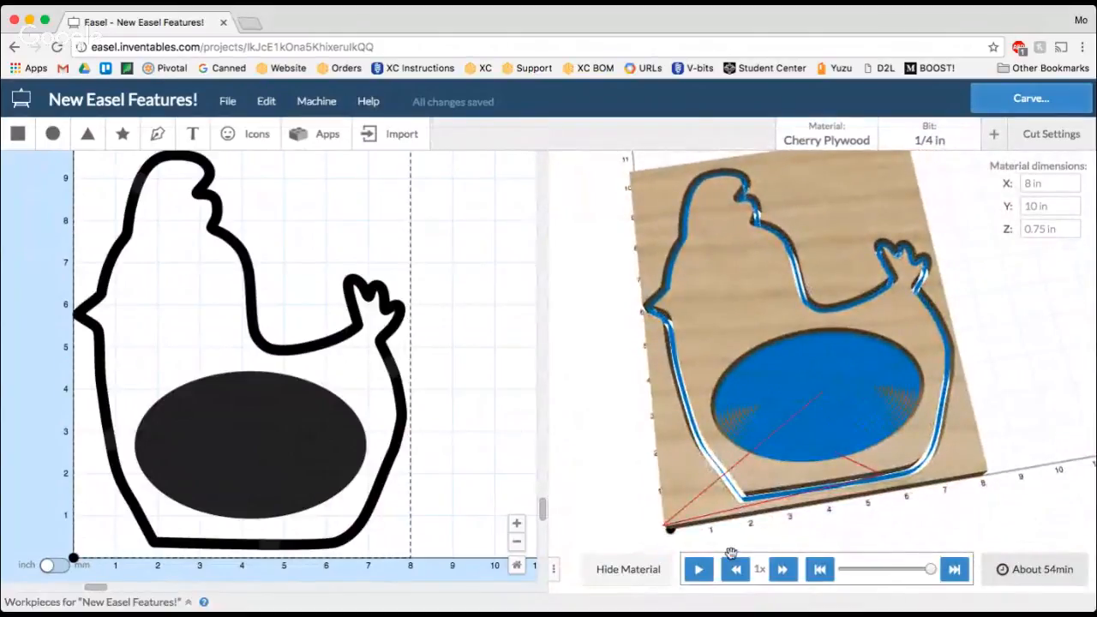
Step: Play the toolpath simulation and watch the passes inside the ellipse pocket close up
click(701, 571)
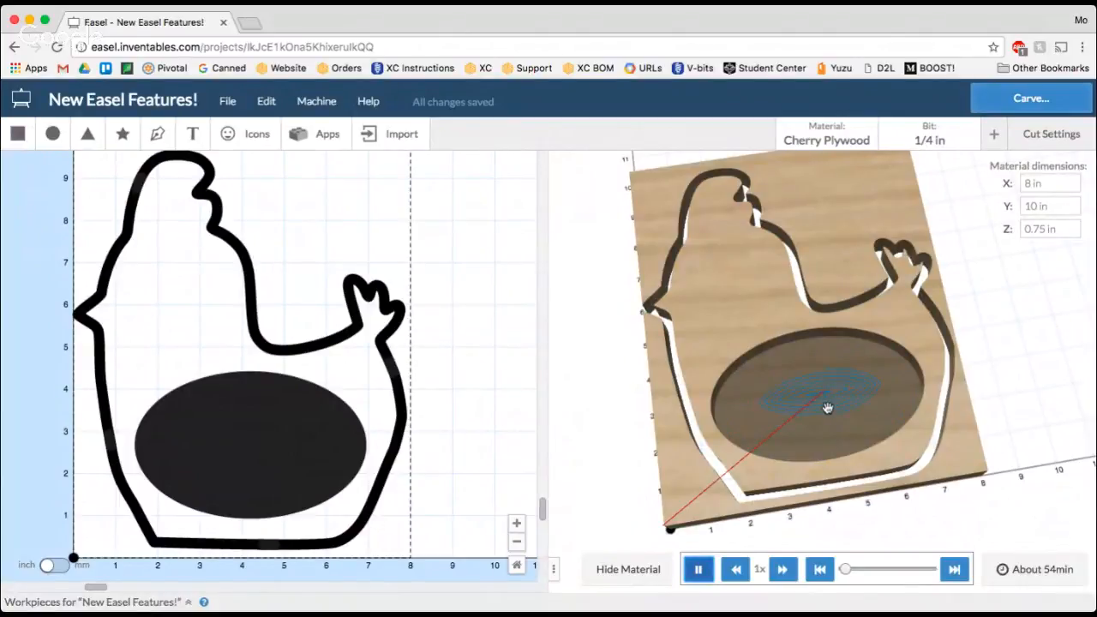
scroll(822, 392, up, 5)
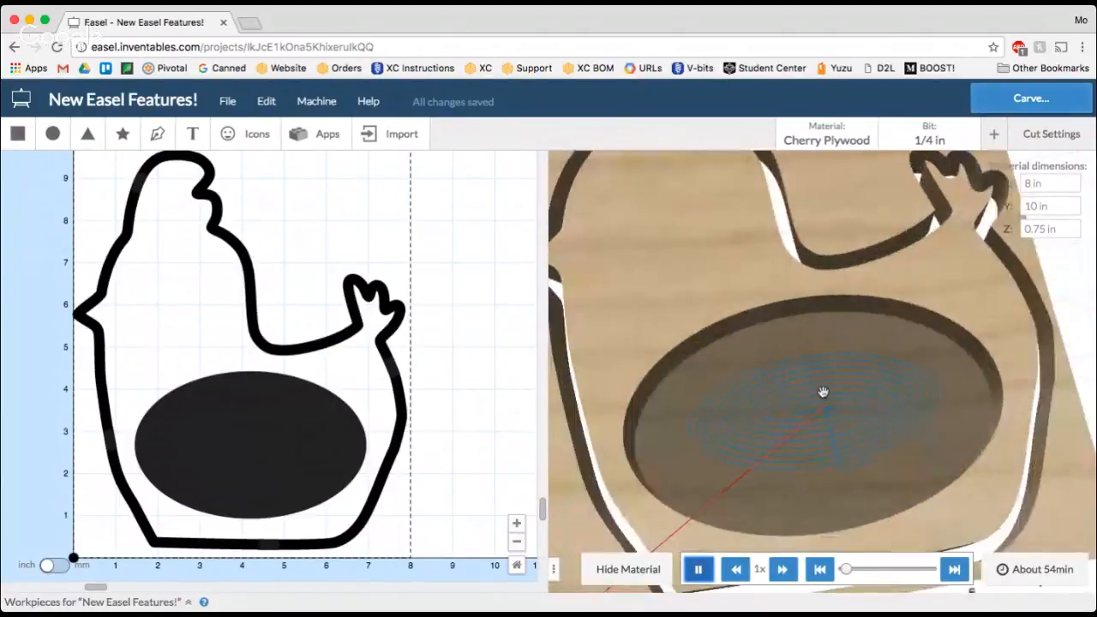
drag(822, 415, 835, 371)
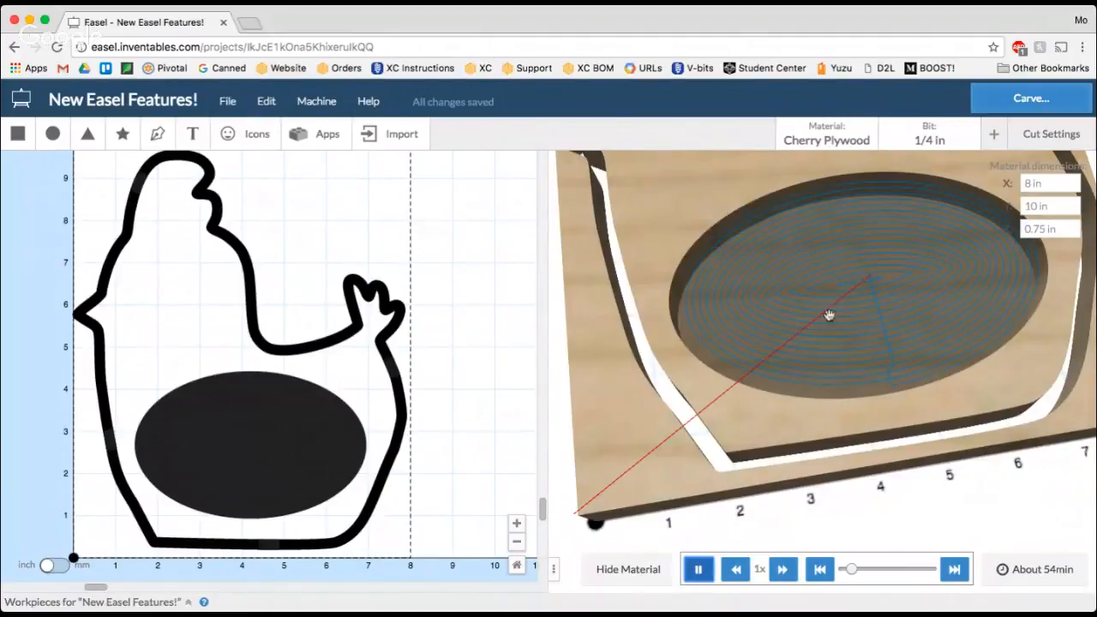
drag(822, 338, 826, 325)
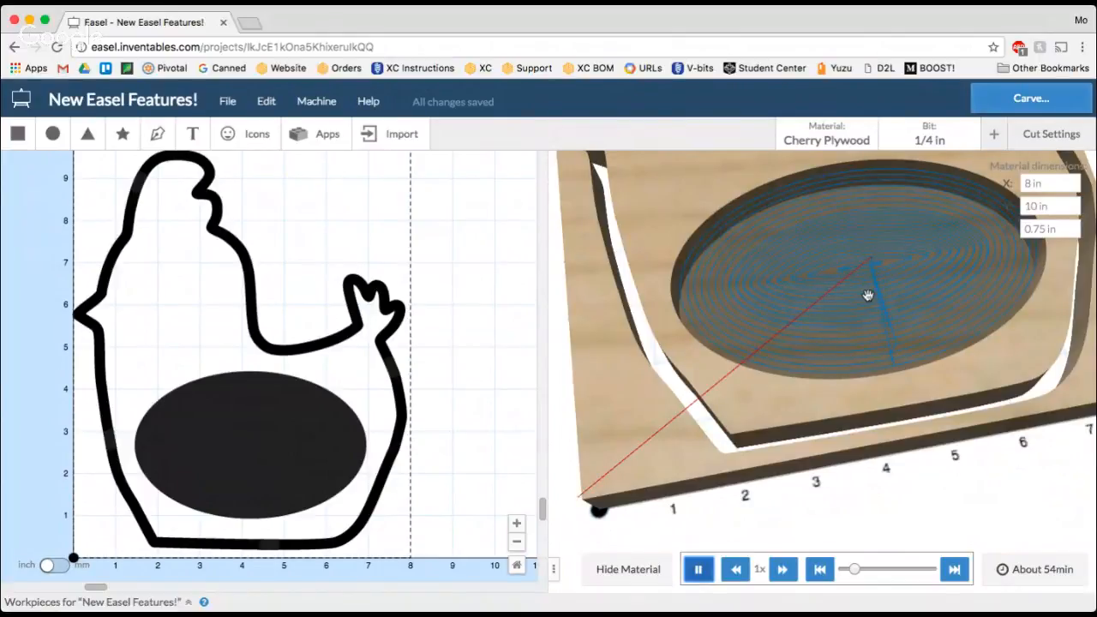
Step: Hide the material in the 3D preview and view the ellipse's bare toolpaths from a low angle
click(645, 569)
drag(737, 480, 854, 274)
scroll(854, 273, up, 5)
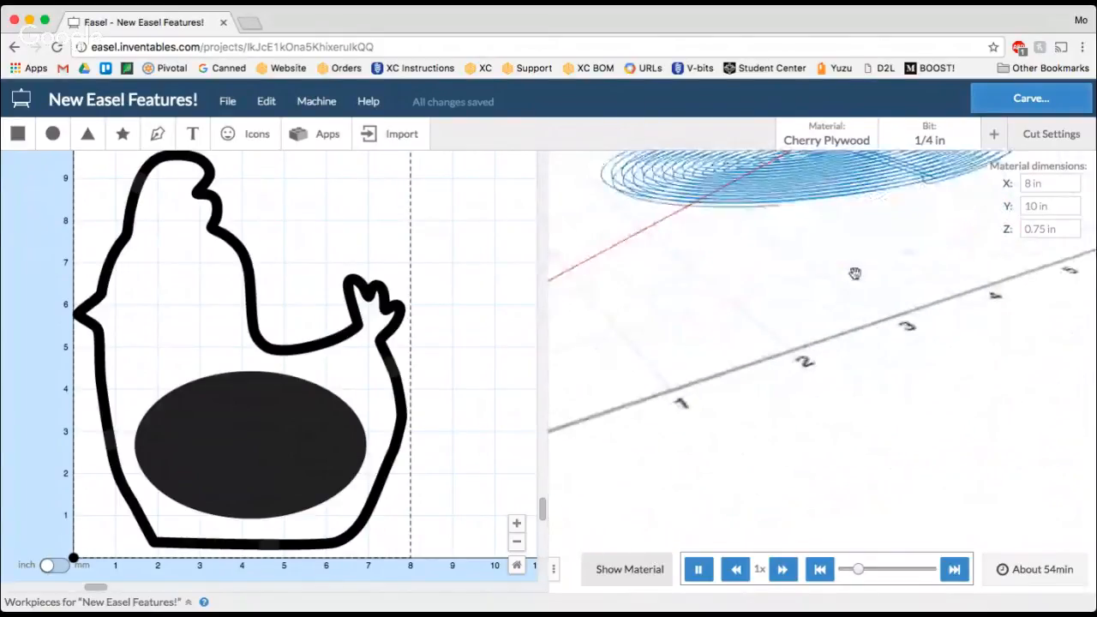
right_drag(854, 273, 846, 288)
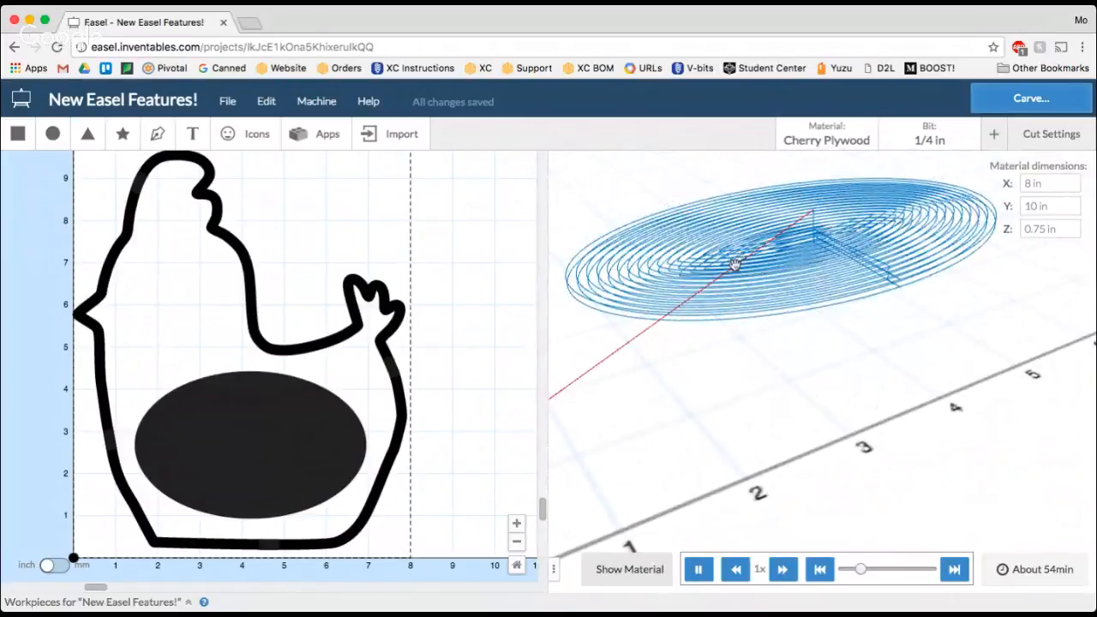
Step: Raise the simulation playback speed to 32x and watch the ellipse's toolpaths from a steeper angle
click(780, 566)
click(780, 566)
click(780, 567)
click(779, 566)
click(779, 566)
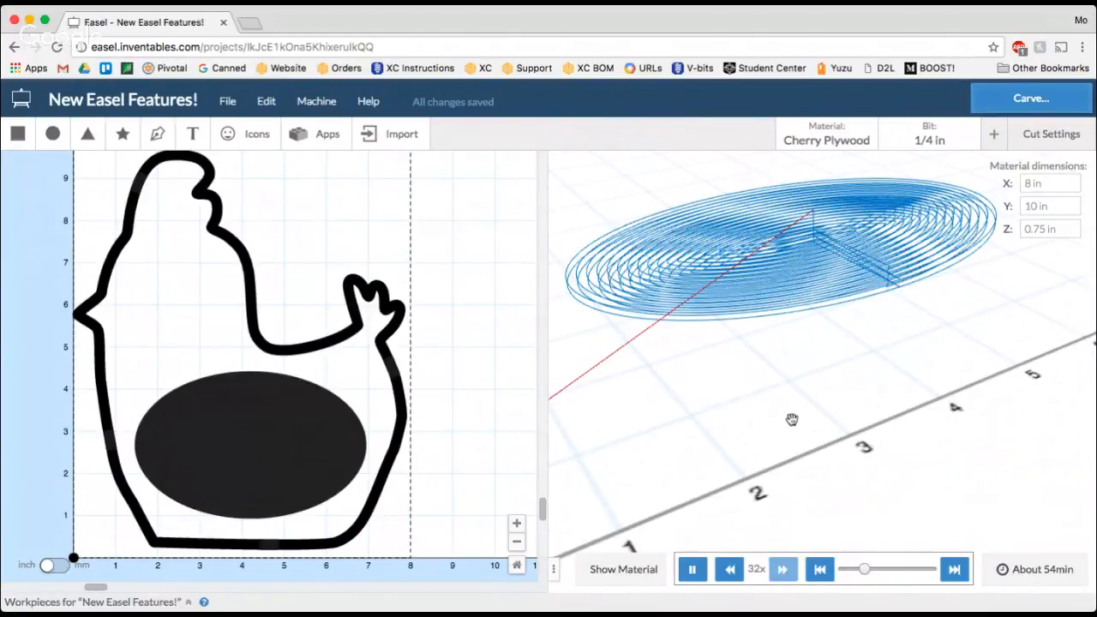
drag(765, 376, 778, 360)
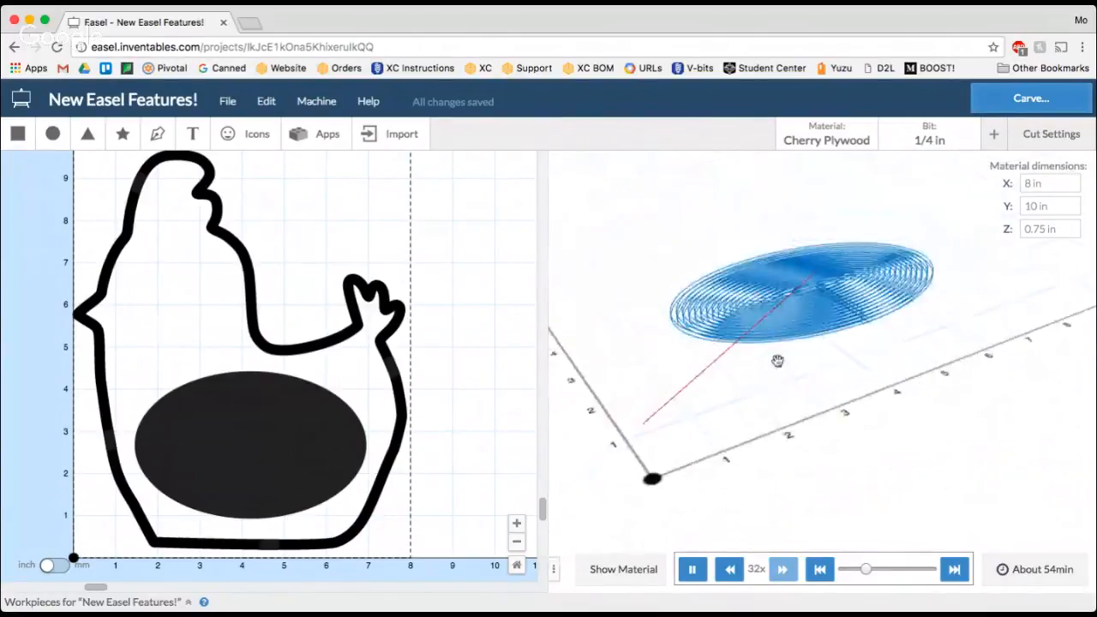
drag(847, 296, 759, 501)
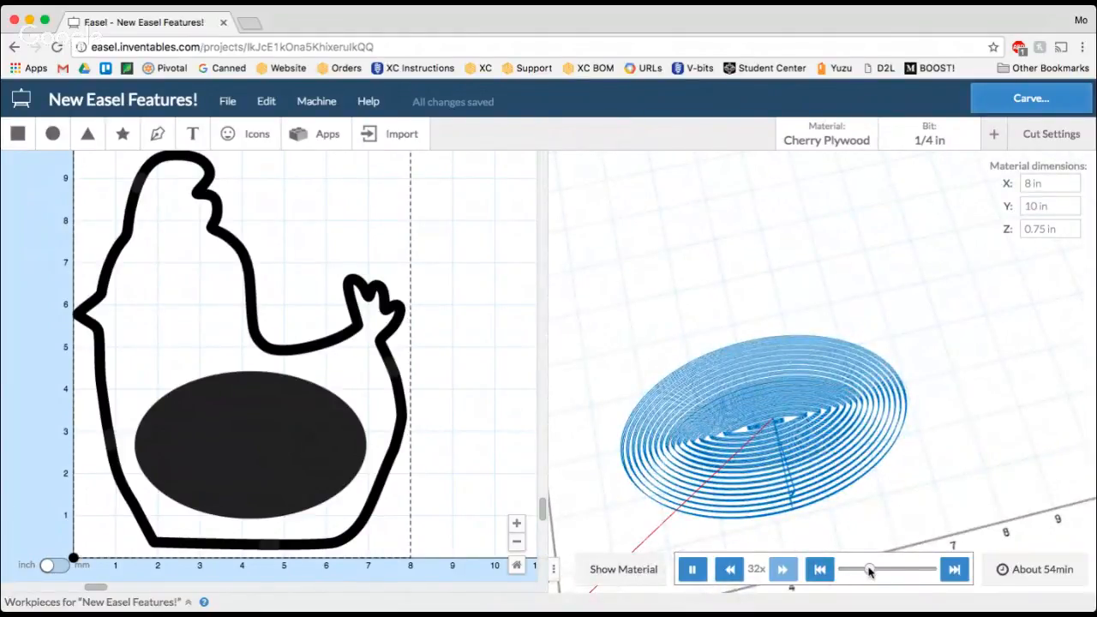
Step: Scrub the simulation forward to a later point, skip to its end and return it to the start
drag(869, 571, 908, 572)
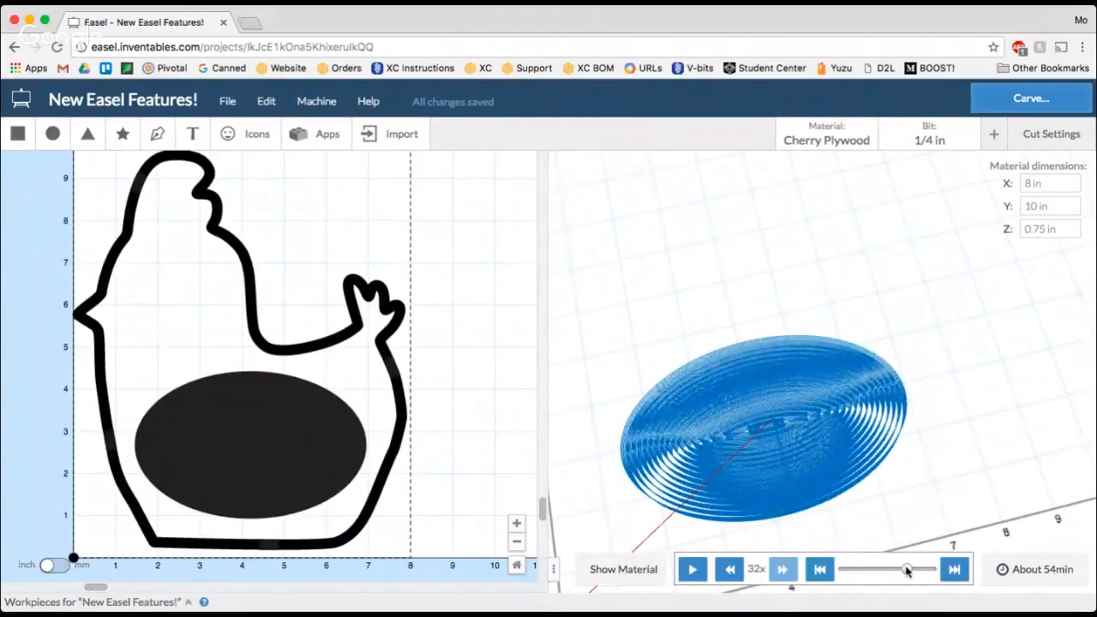
click(951, 569)
click(819, 568)
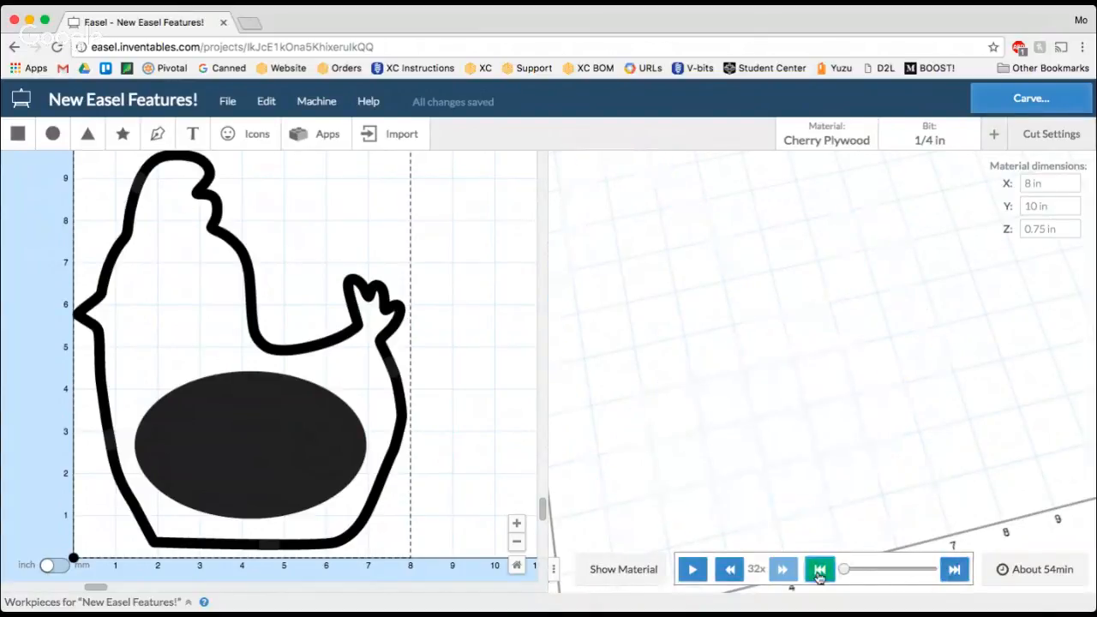
Step: Replay the simulation from the start and watch the ellipse's toolpaths from above and at an angle
click(703, 572)
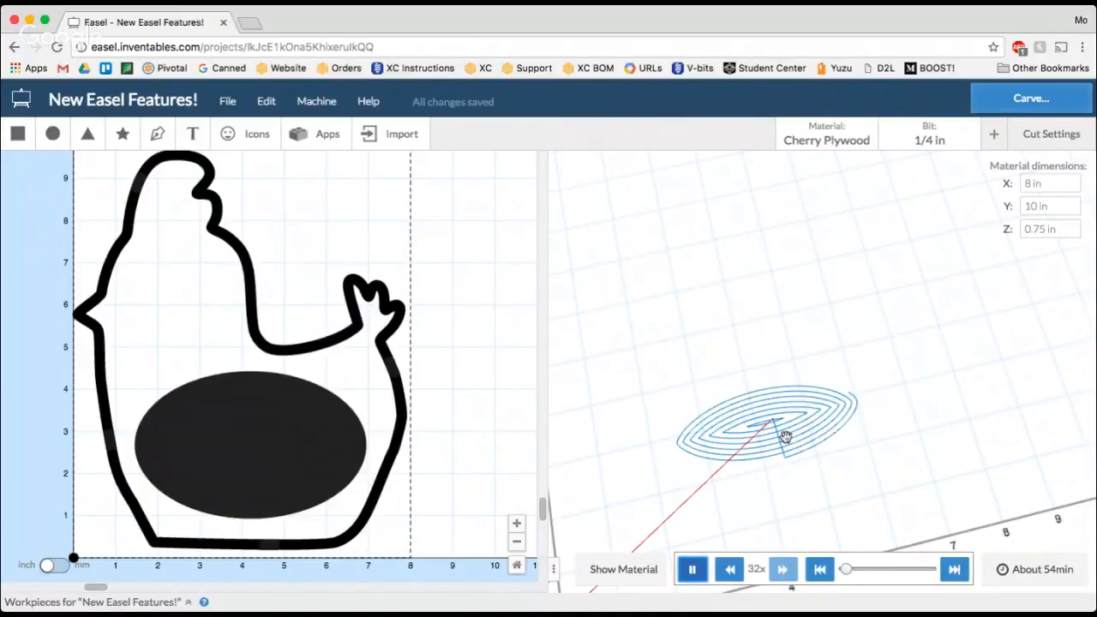
right_drag(787, 437, 858, 383)
drag(857, 383, 788, 493)
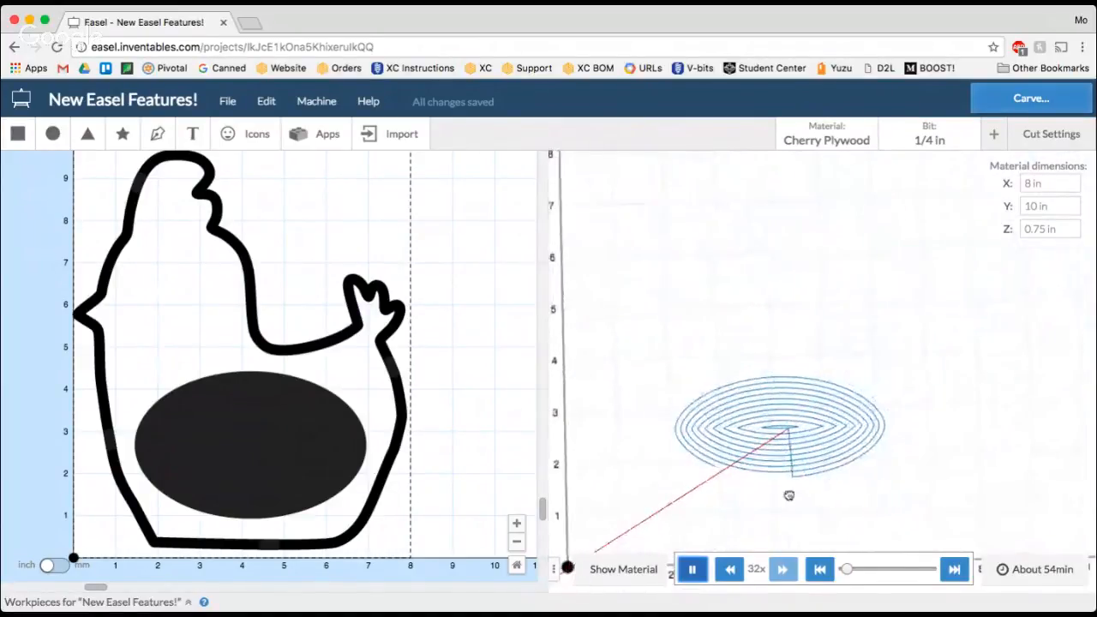
right_drag(788, 494, 788, 483)
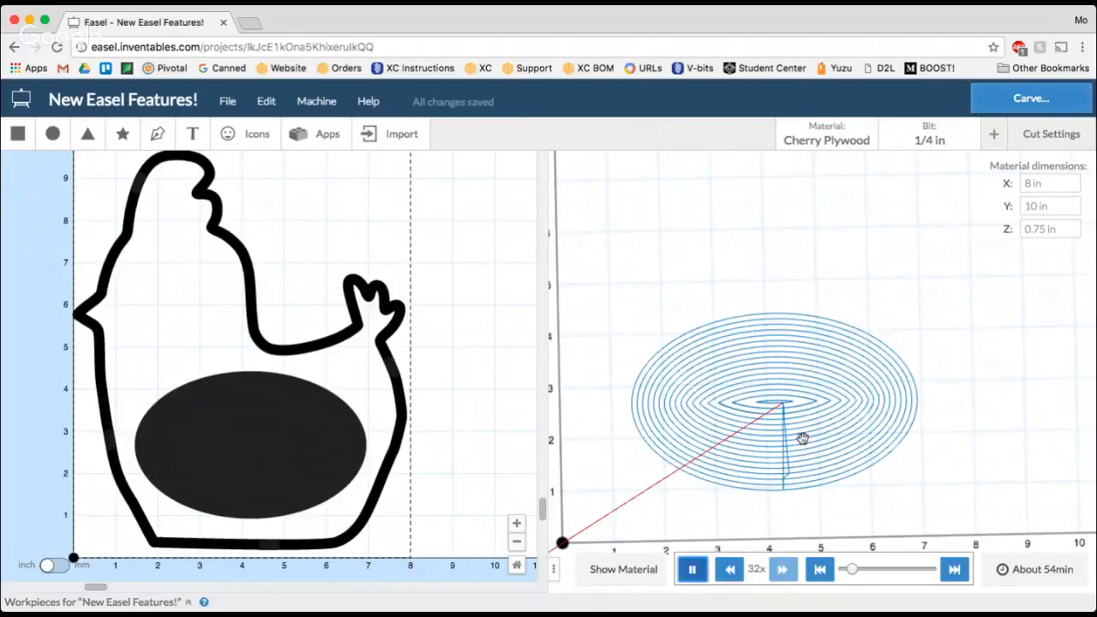
drag(795, 427, 862, 238)
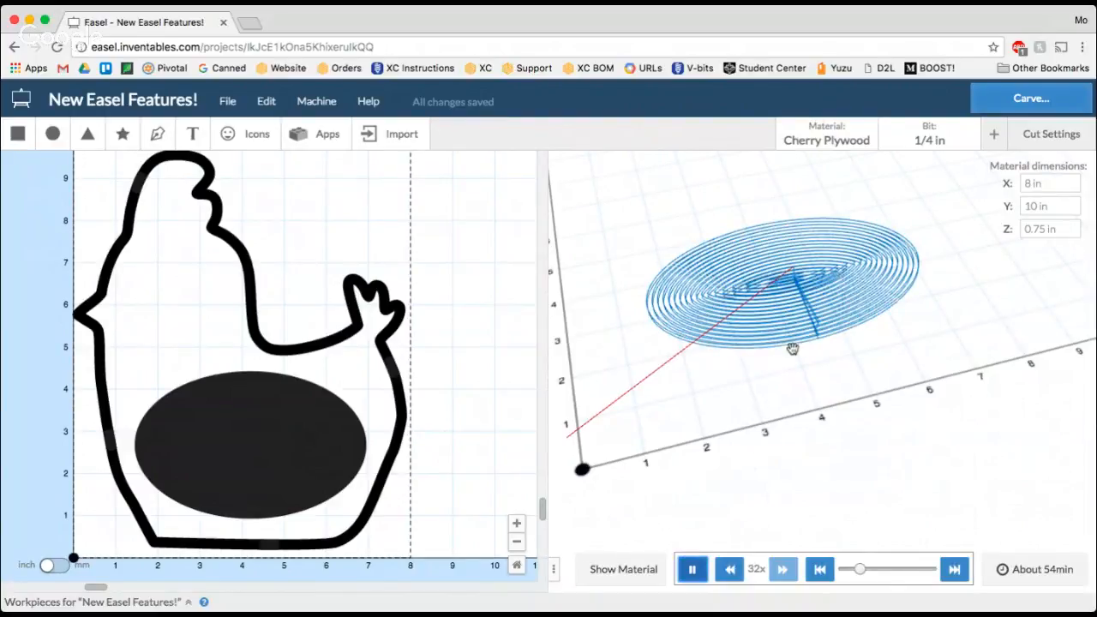
Step: Pause the simulation and examine the ellipse's toolpaths from above, first bare and with the material shown again
click(689, 570)
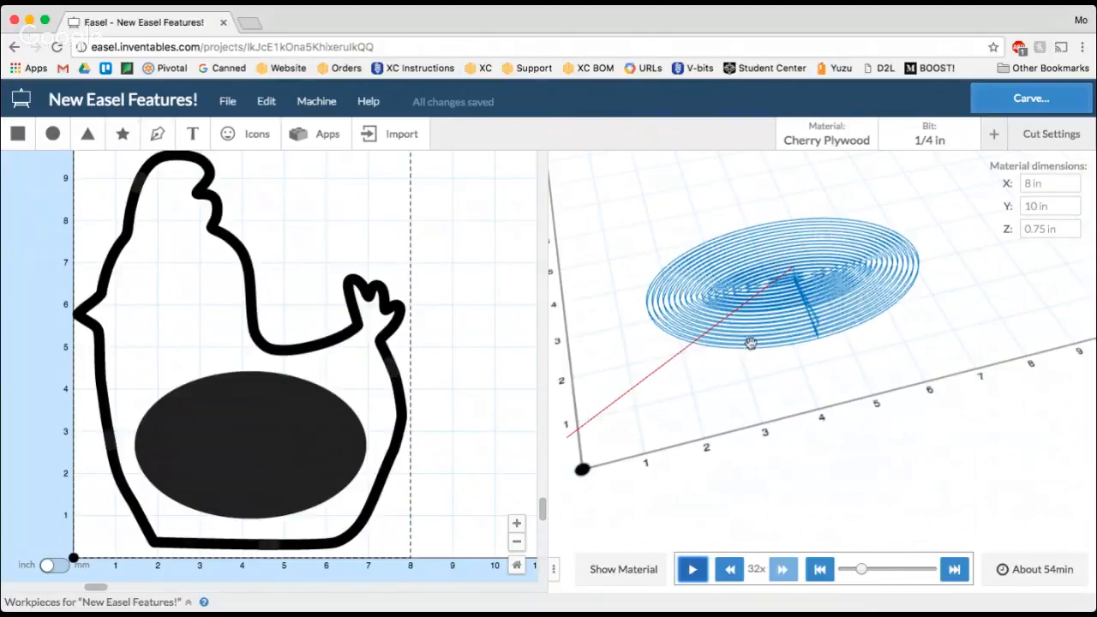
drag(866, 362, 787, 476)
scroll(791, 402, down, 5)
scroll(791, 402, up, 3)
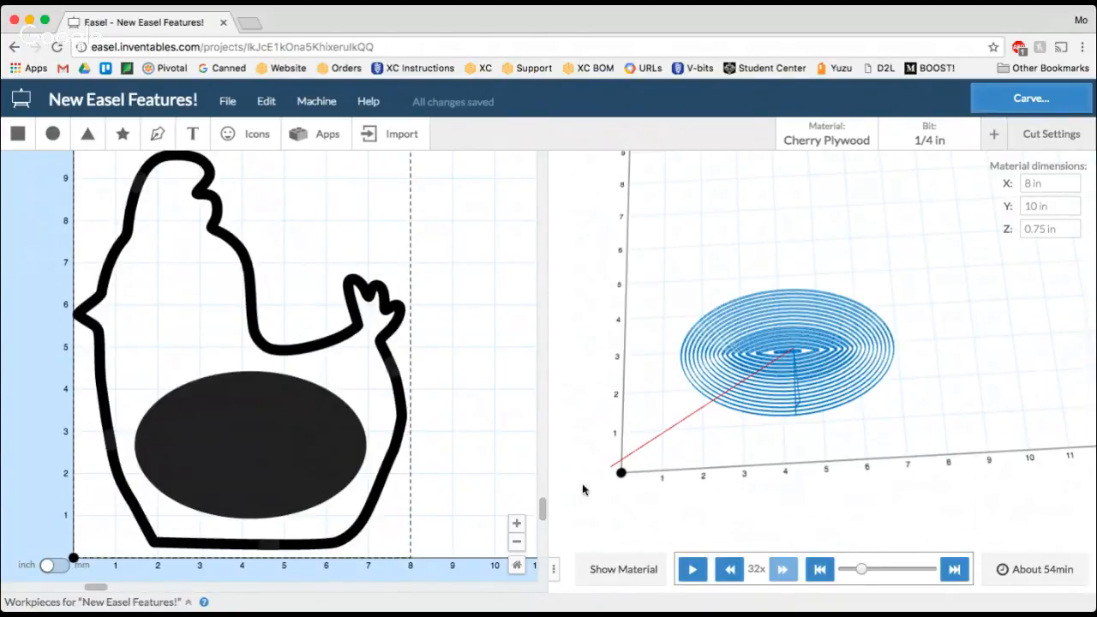
click(600, 569)
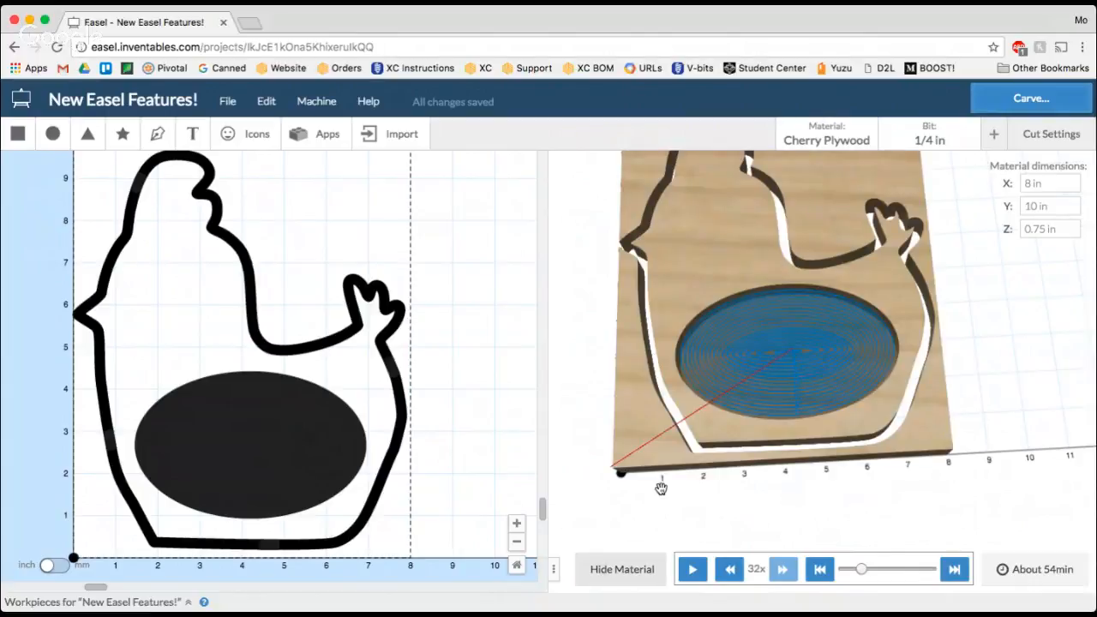
drag(660, 488, 763, 352)
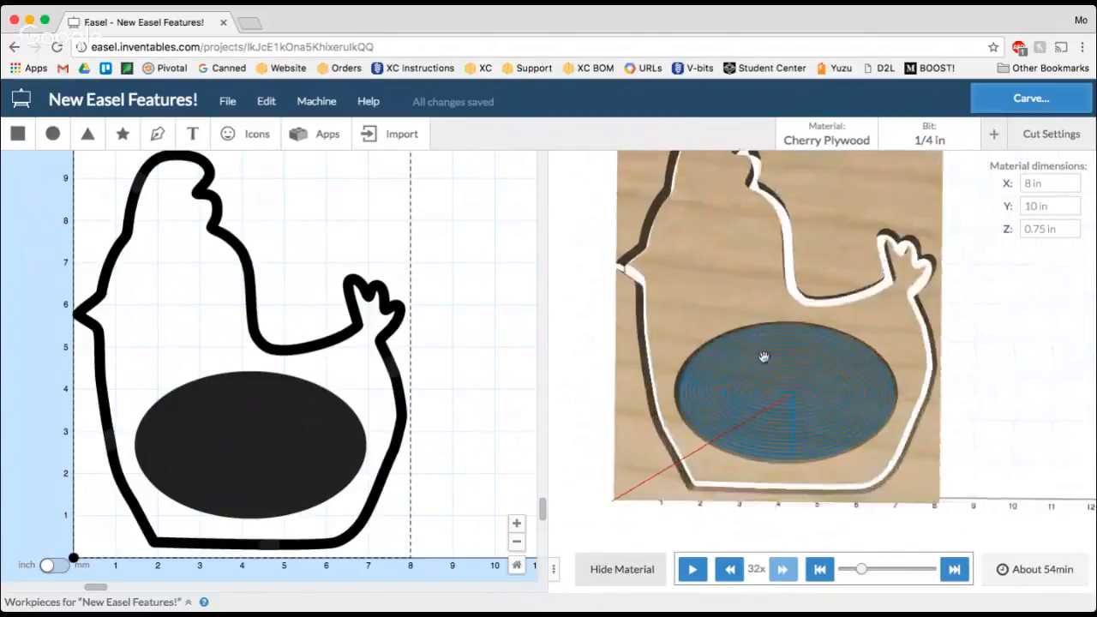
Step: Select the ellipse to leave the simulation, simulate the carve again and toggle the material's visibility
click(366, 447)
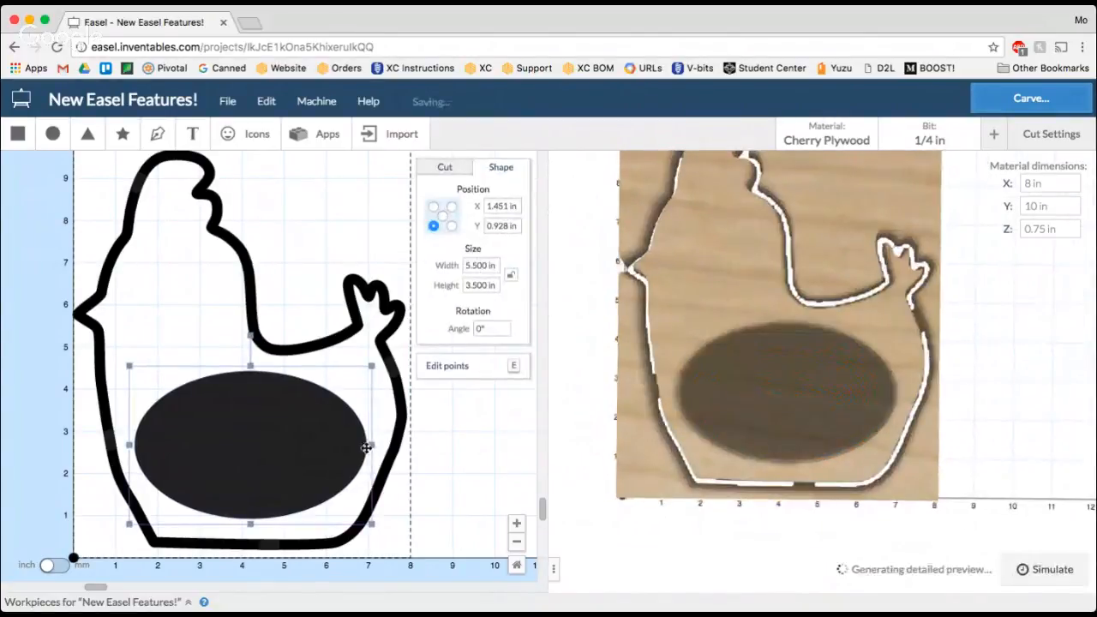
click(1059, 588)
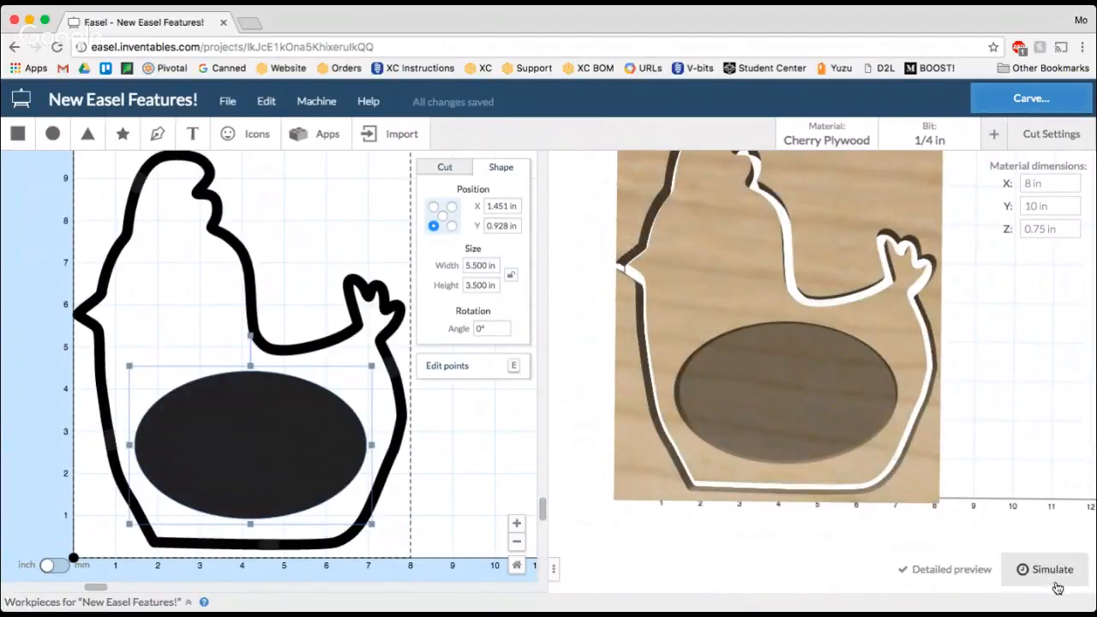
click(704, 575)
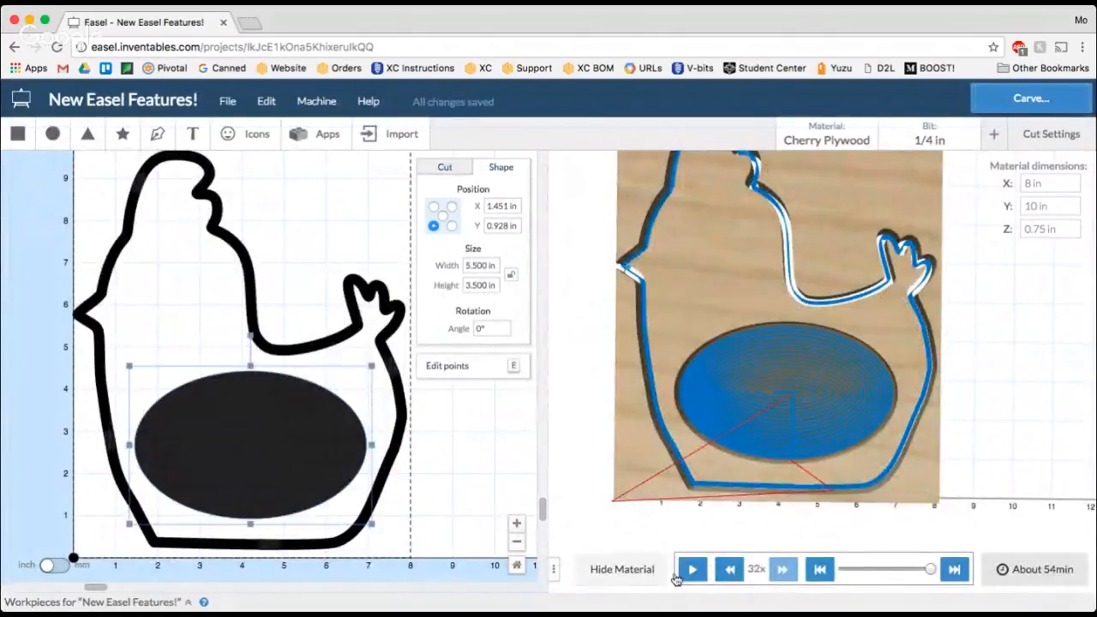
click(631, 576)
click(630, 576)
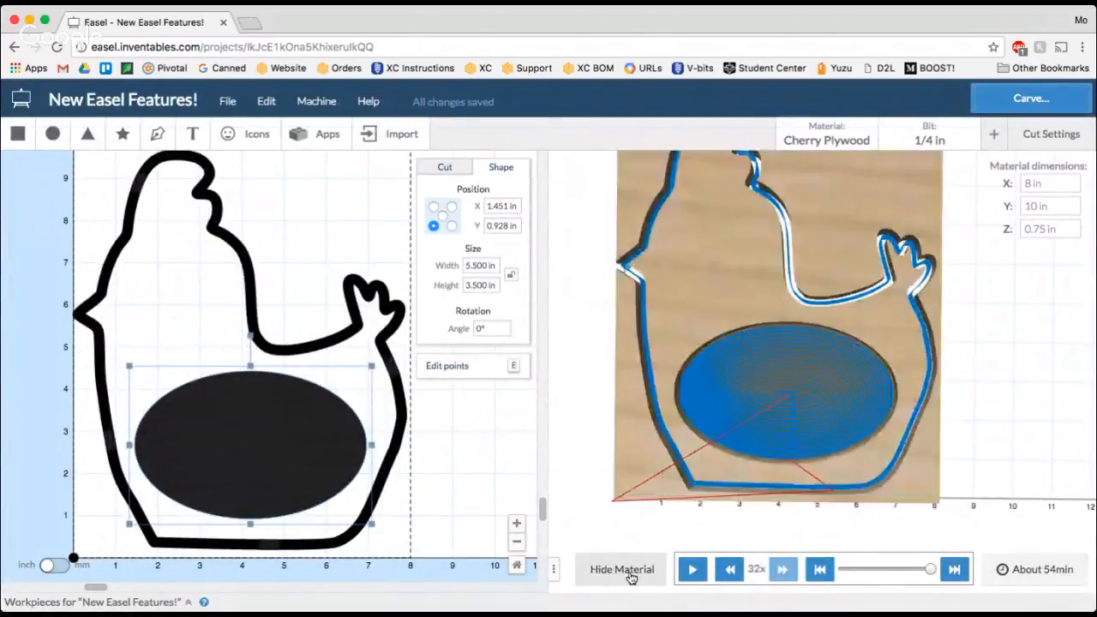
click(630, 576)
click(630, 576)
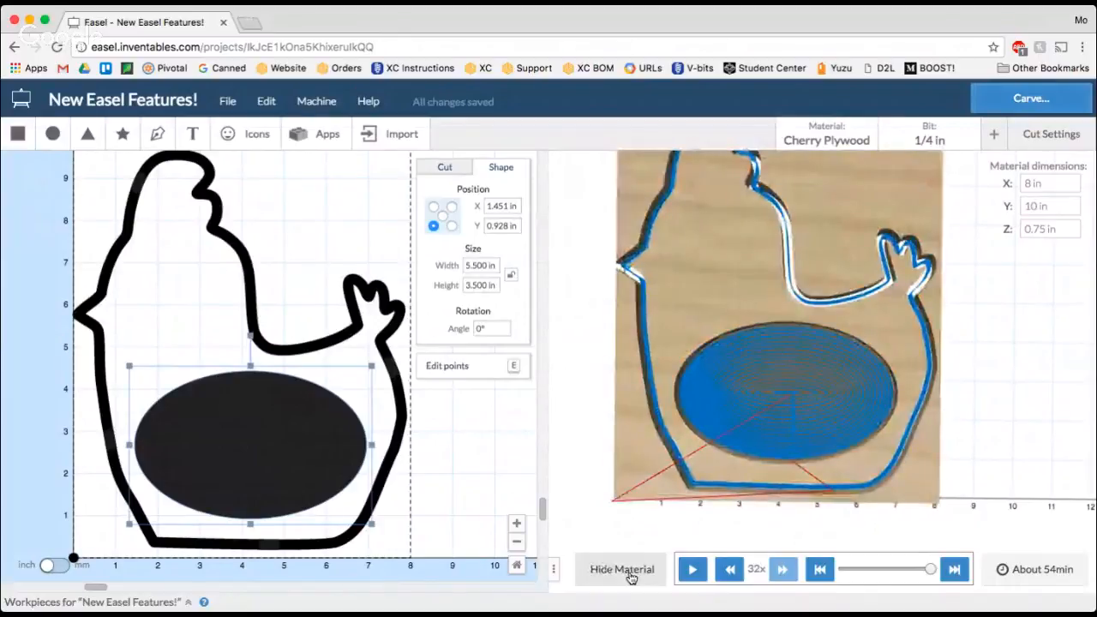
Step: Reselect the ellipse, nudge it 0.01 in to the right and move it back by the same amount
click(472, 473)
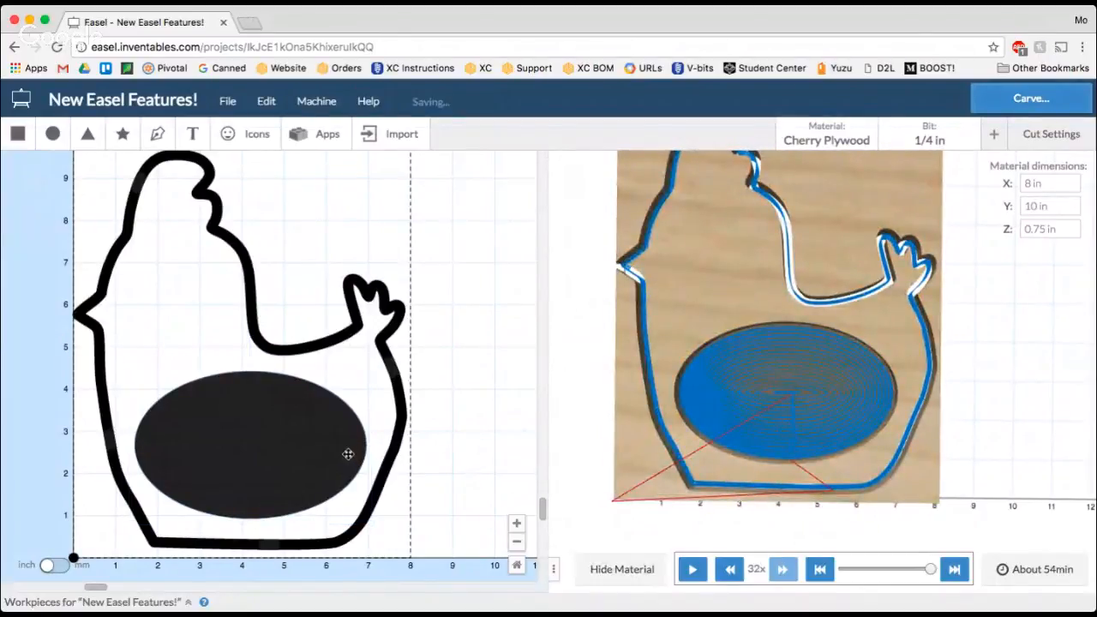
click(348, 454)
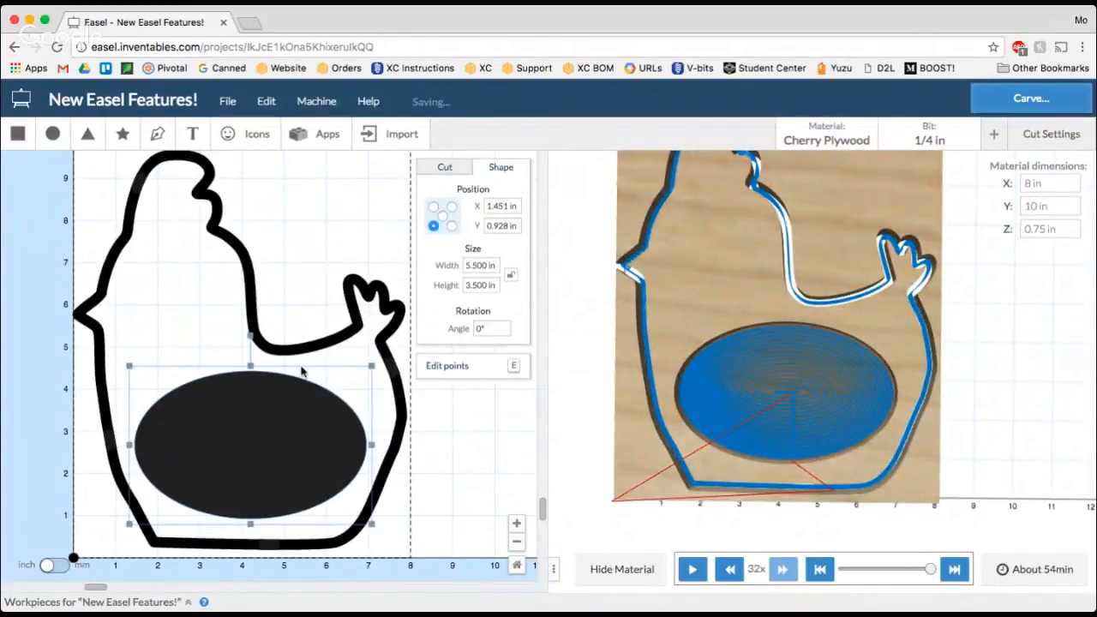
key(Right)
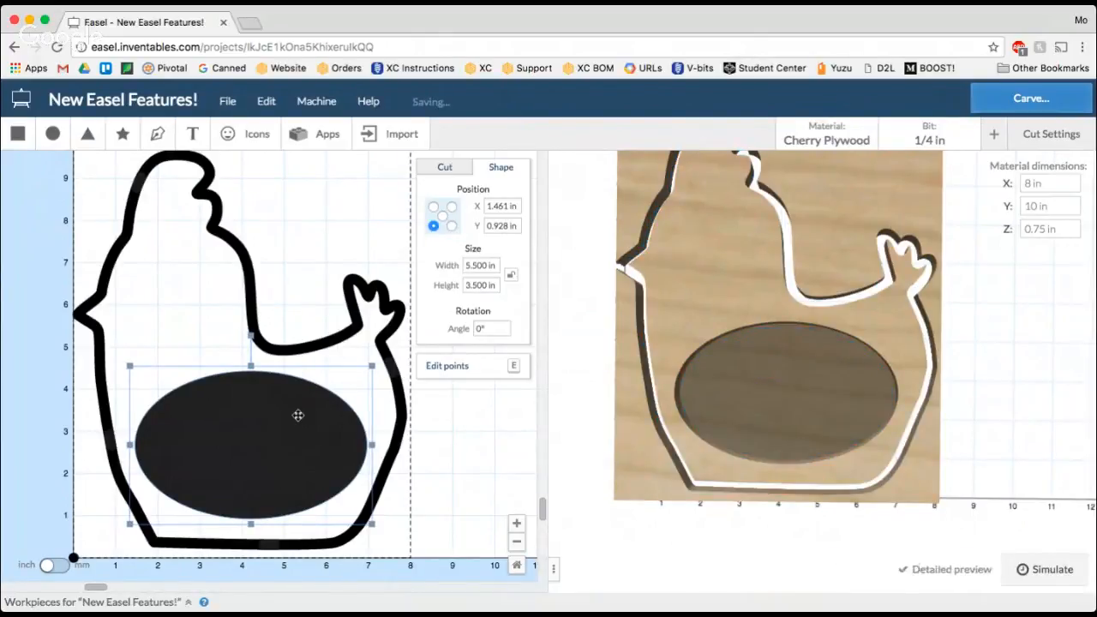
key(Left)
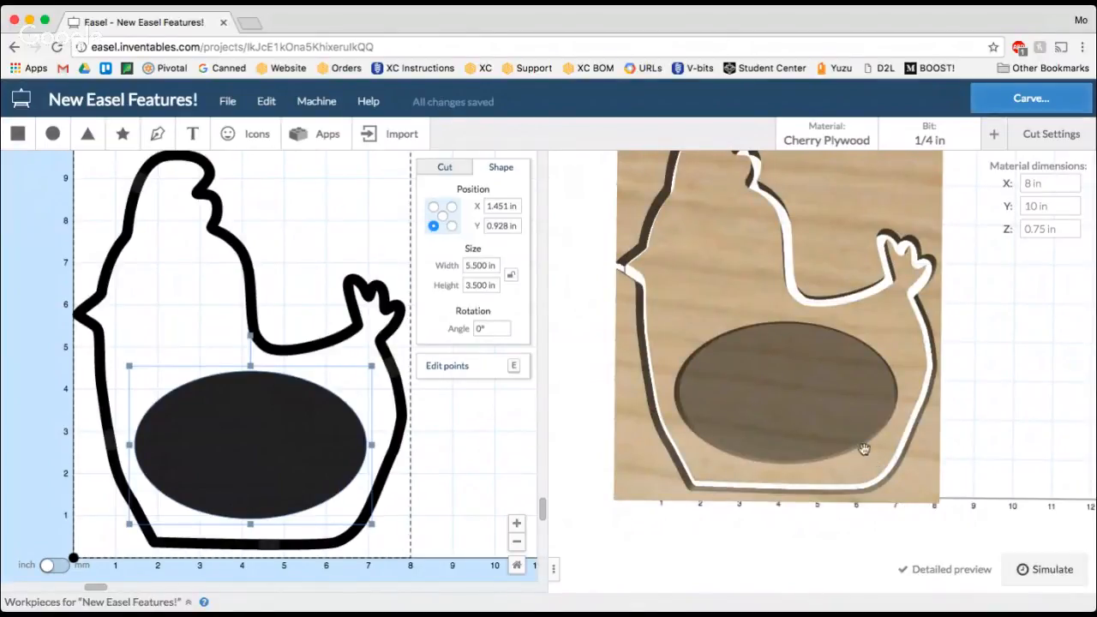
Step: Add a 1/8 in straight-cut detail bit alongside the 1/4 in bit
drag(740, 401, 721, 421)
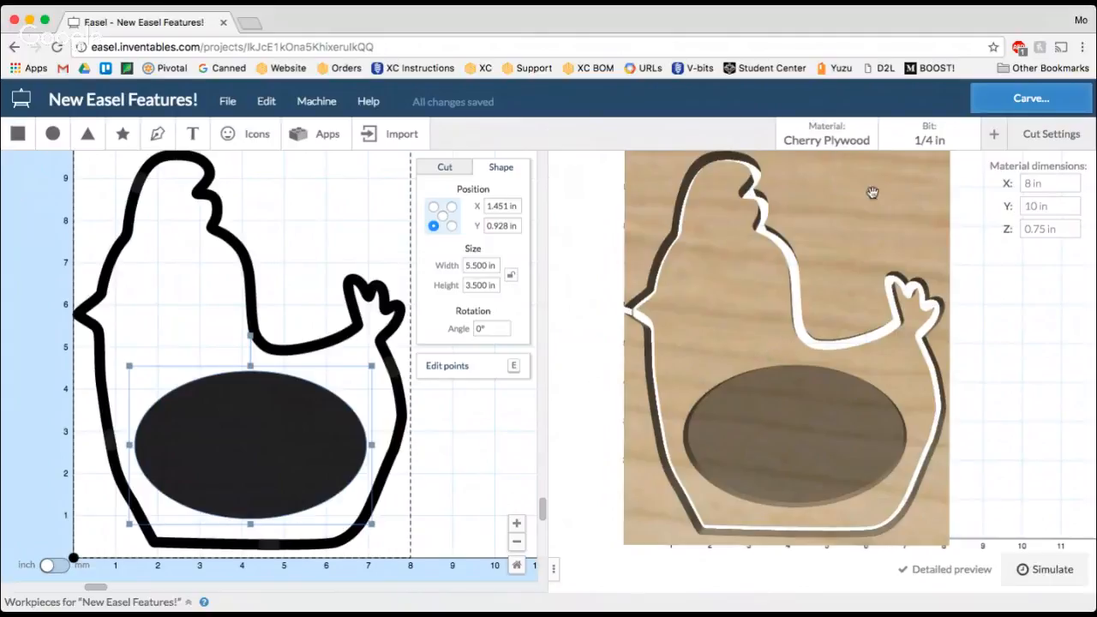
click(995, 137)
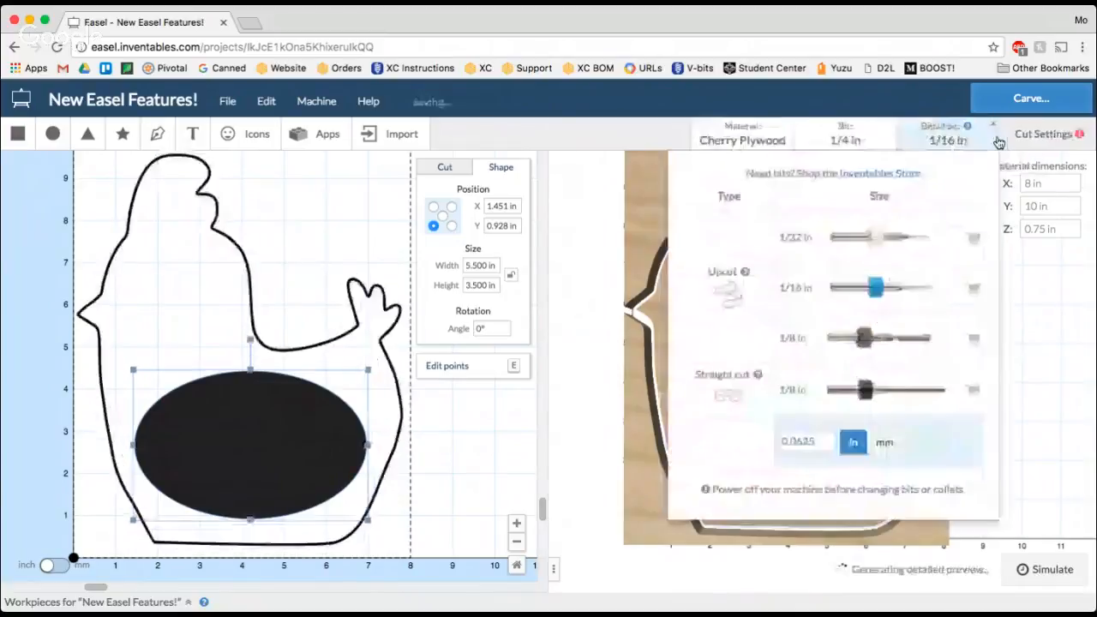
click(897, 389)
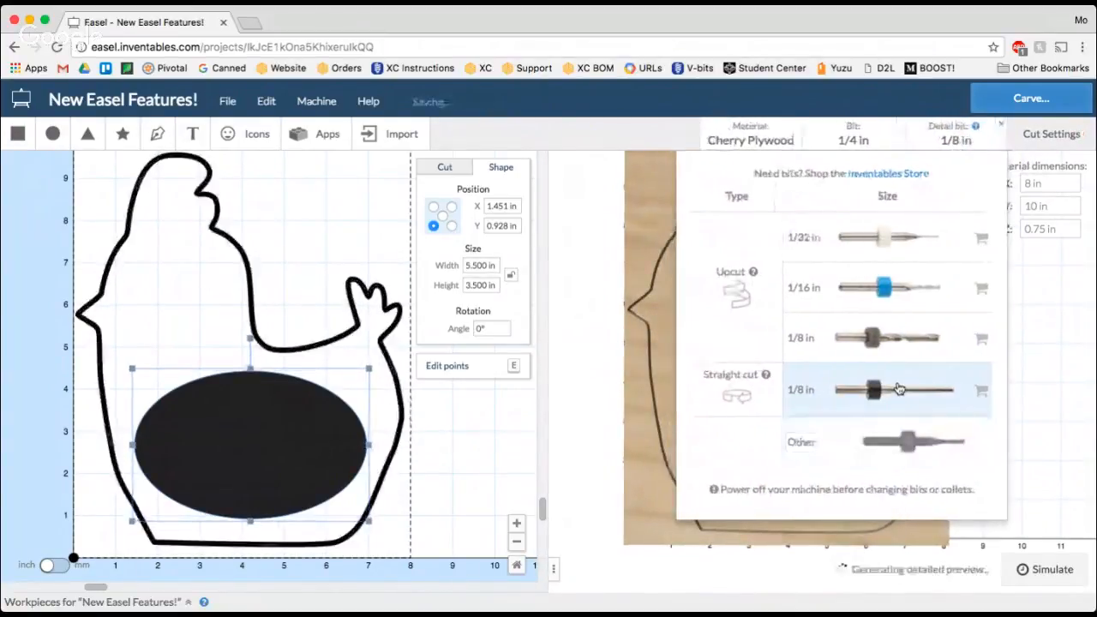
click(588, 420)
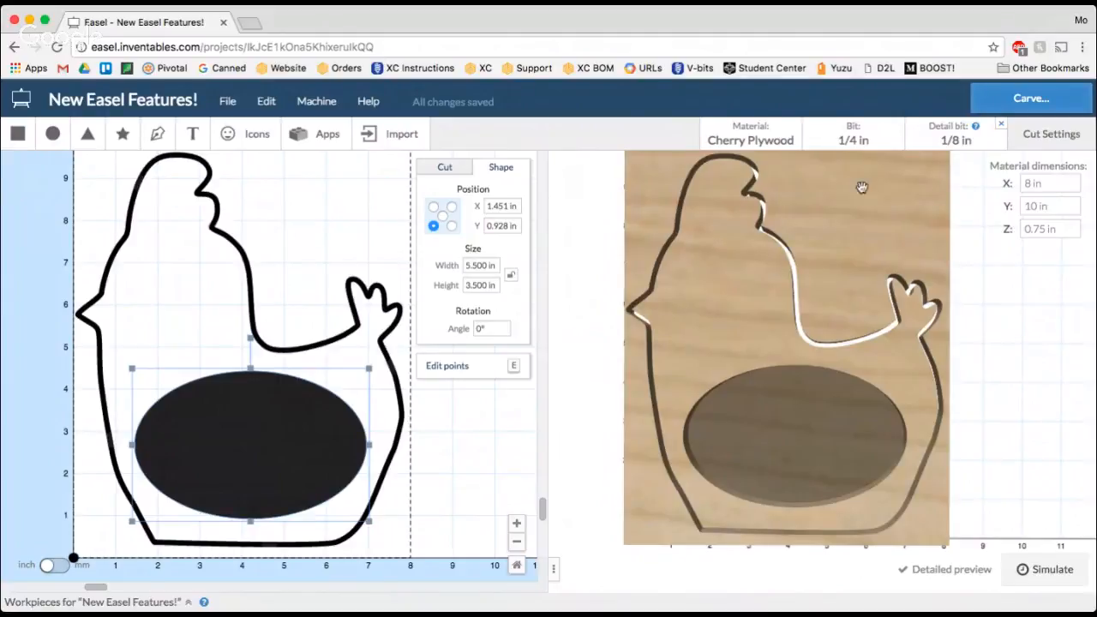
Step: Add a 2 in circle, set it to an on-path outline cut and place it over the ellipse's upper-left part
click(392, 338)
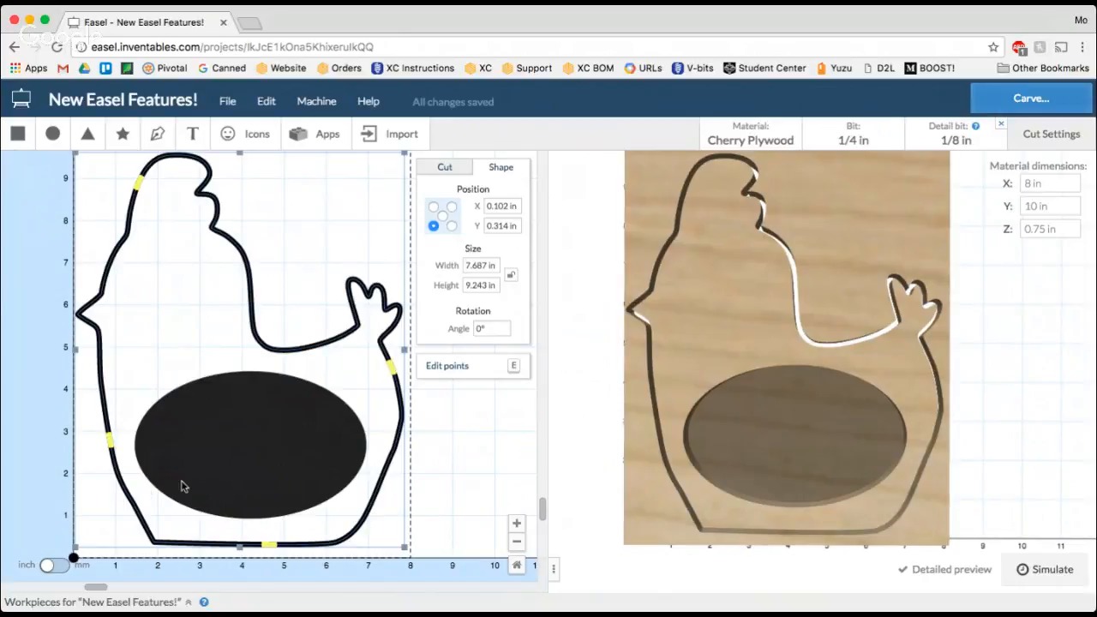
click(52, 133)
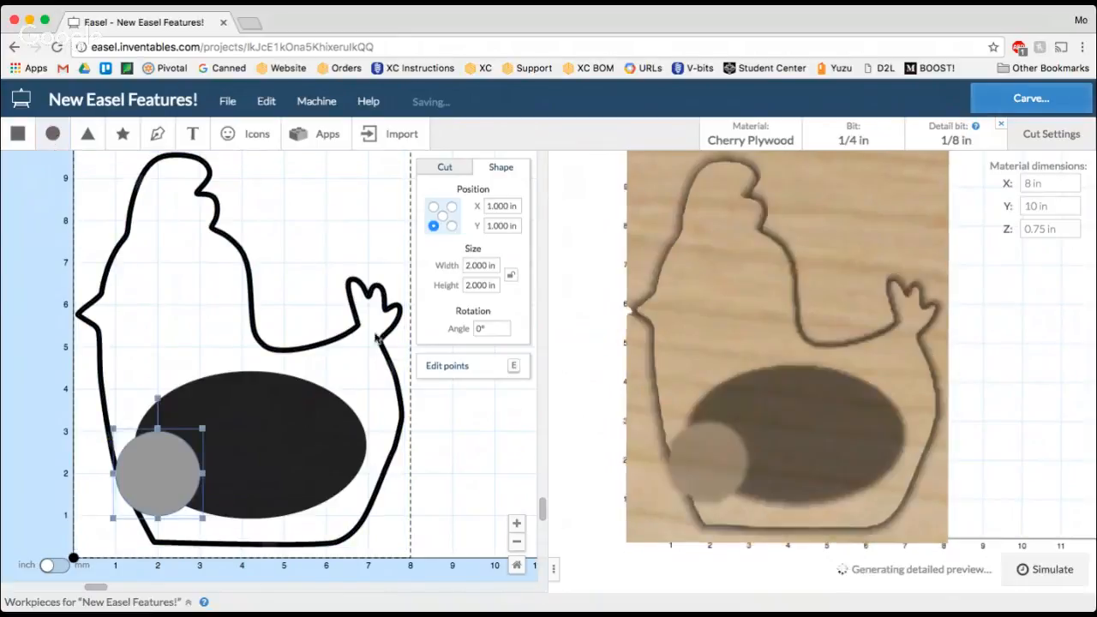
click(454, 171)
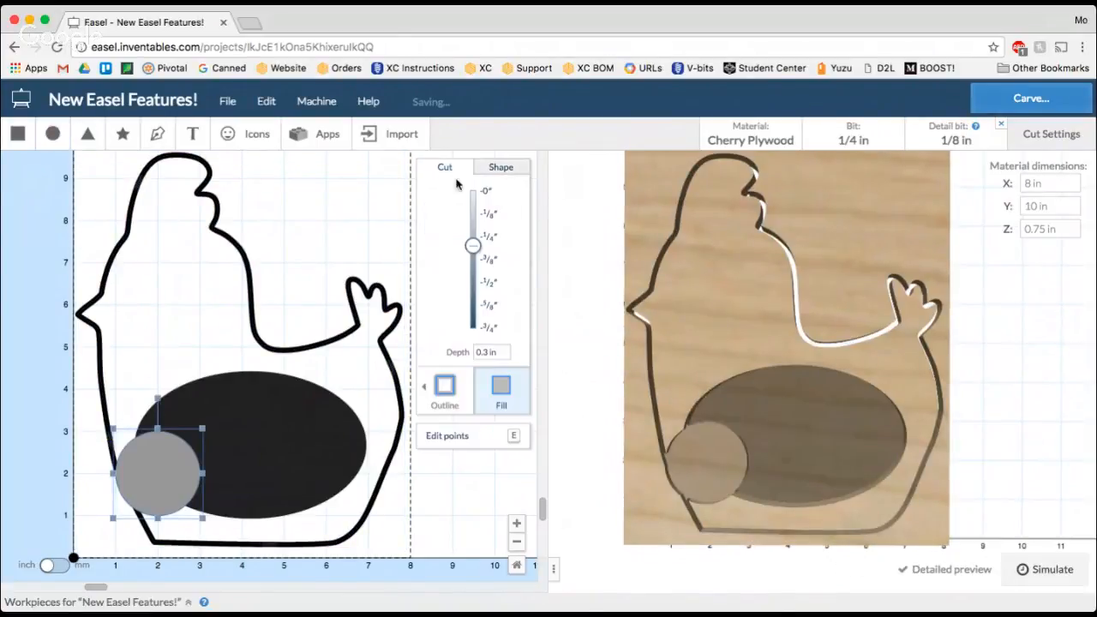
click(459, 408)
drag(197, 462, 226, 416)
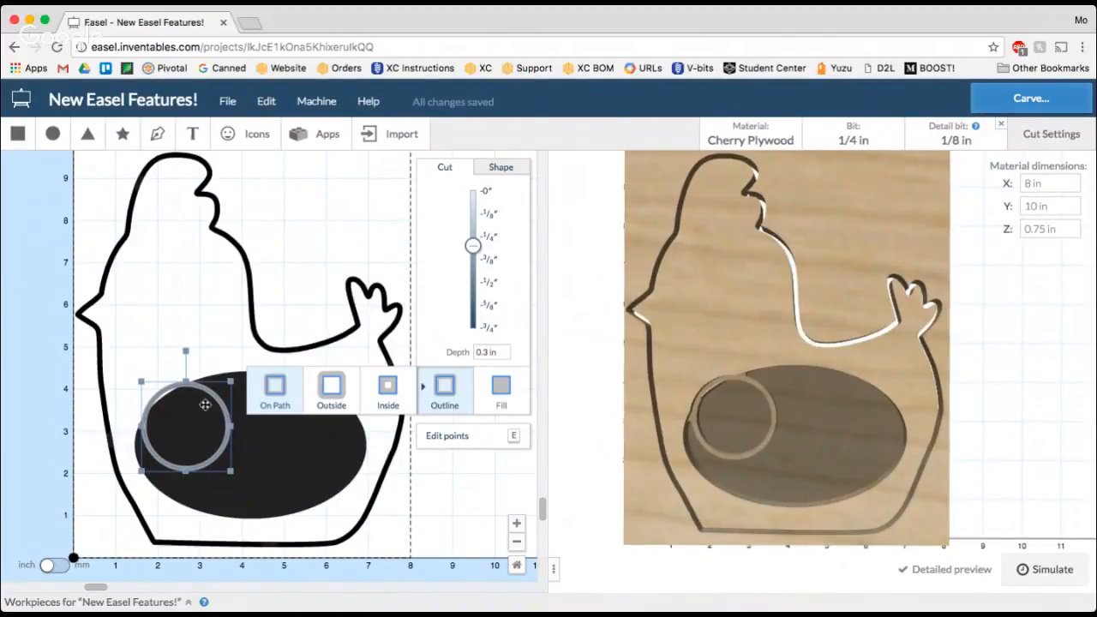
Step: Remove the detail bit, move the circle partly above the ellipse and add the 1/8 in detail bit back
click(999, 128)
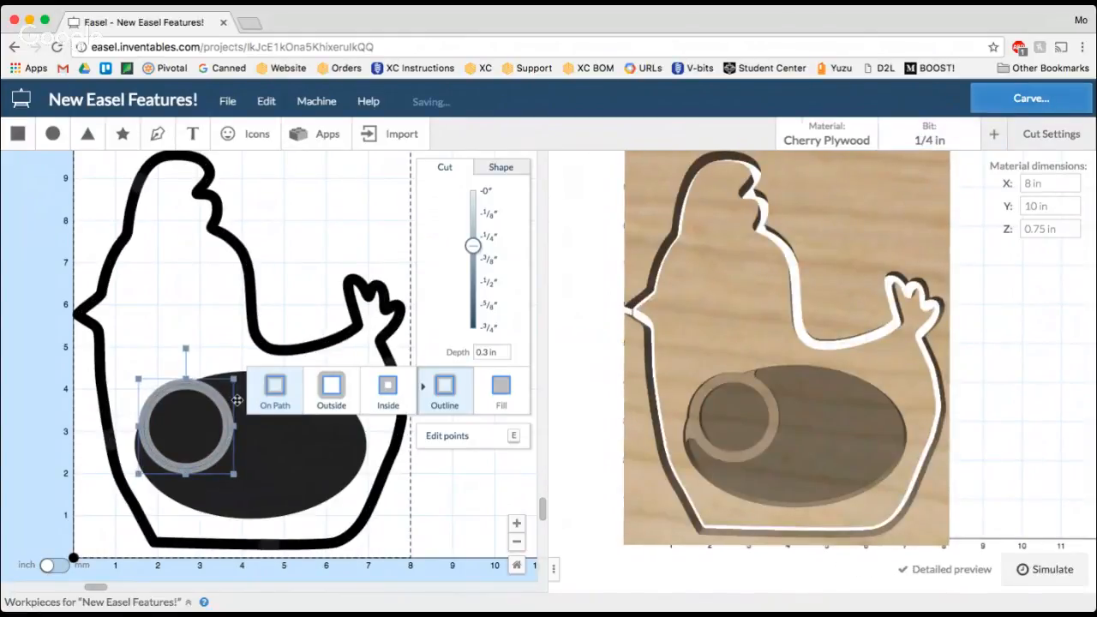
drag(218, 401, 217, 372)
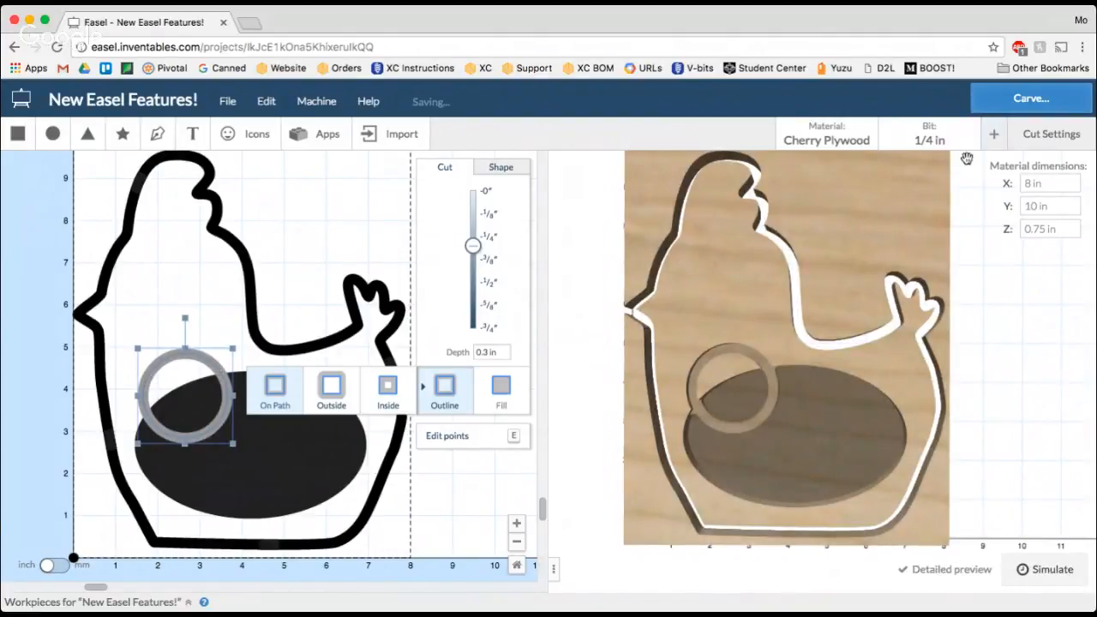
click(993, 136)
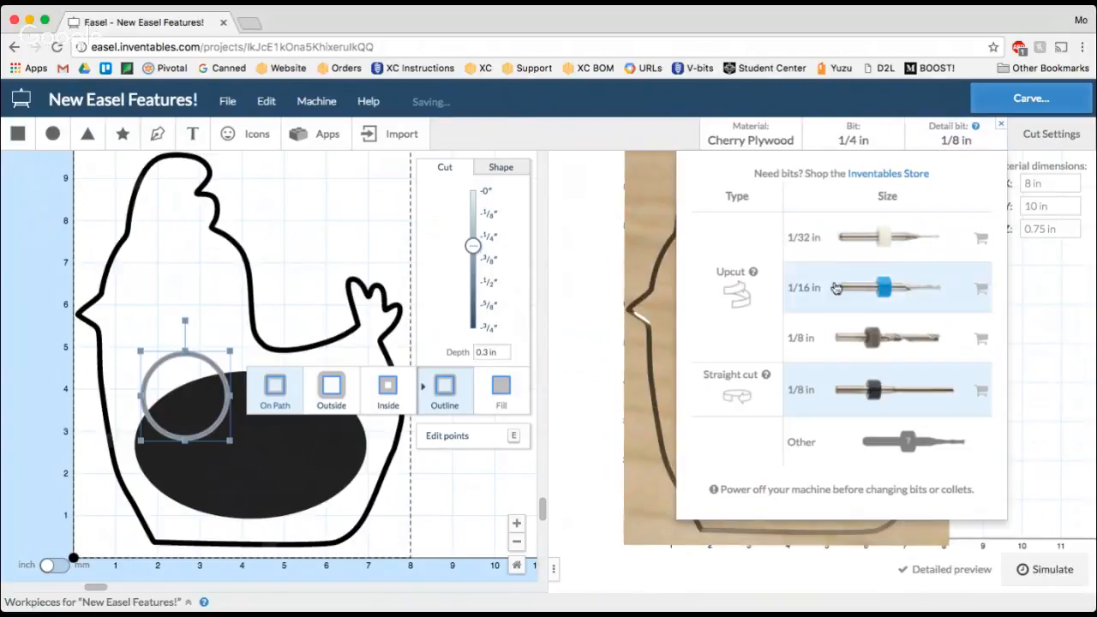
click(484, 495)
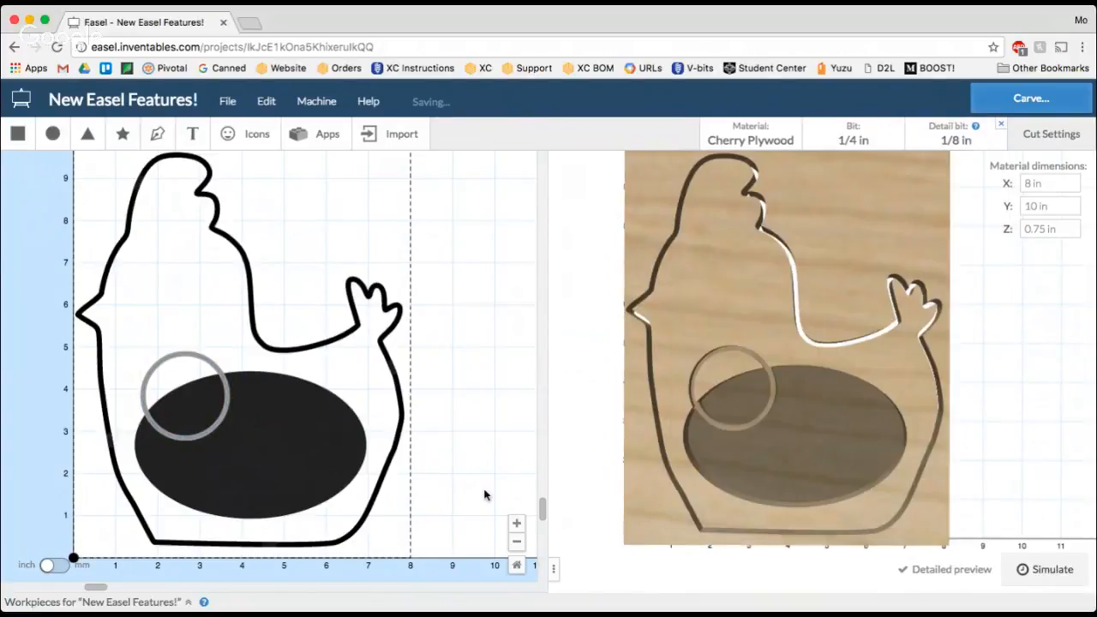
Step: Delete the circle outline overlapping the ellipse
click(216, 427)
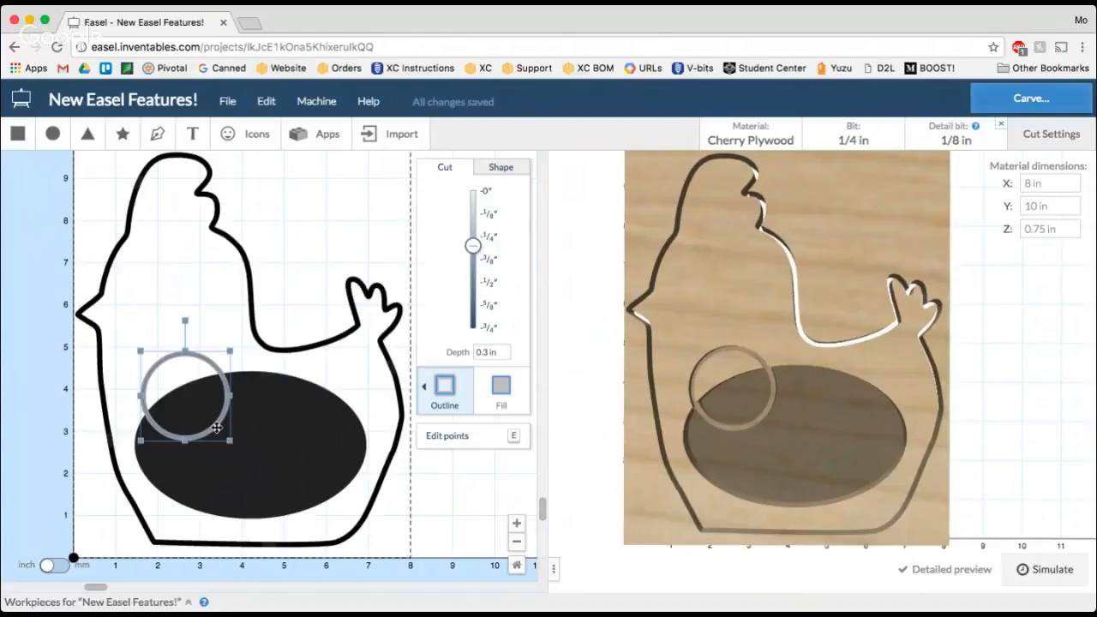
key(Delete)
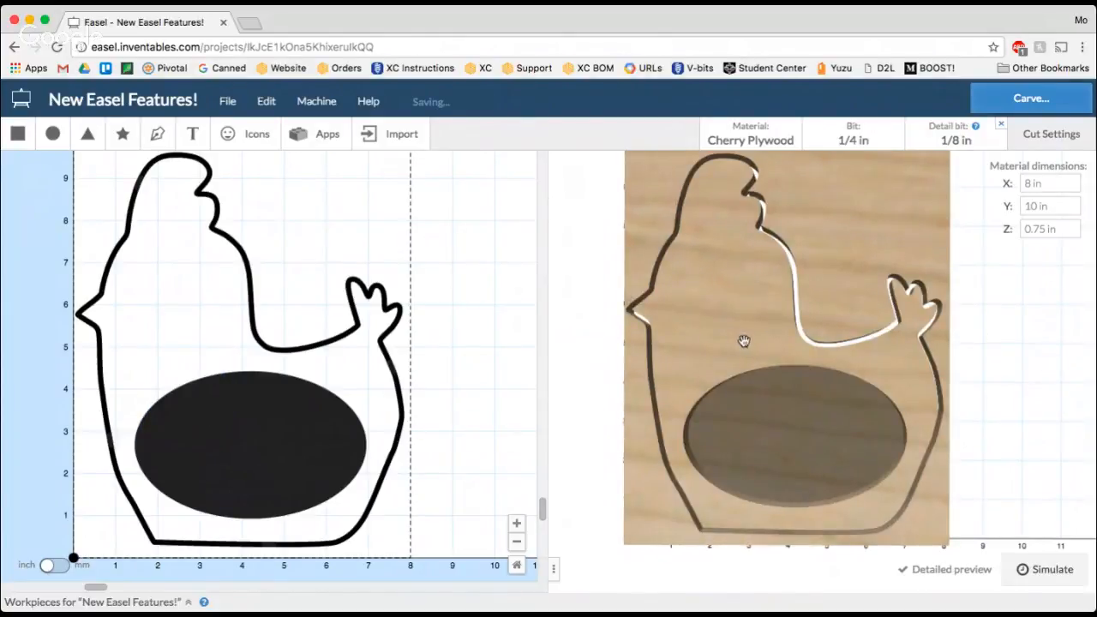
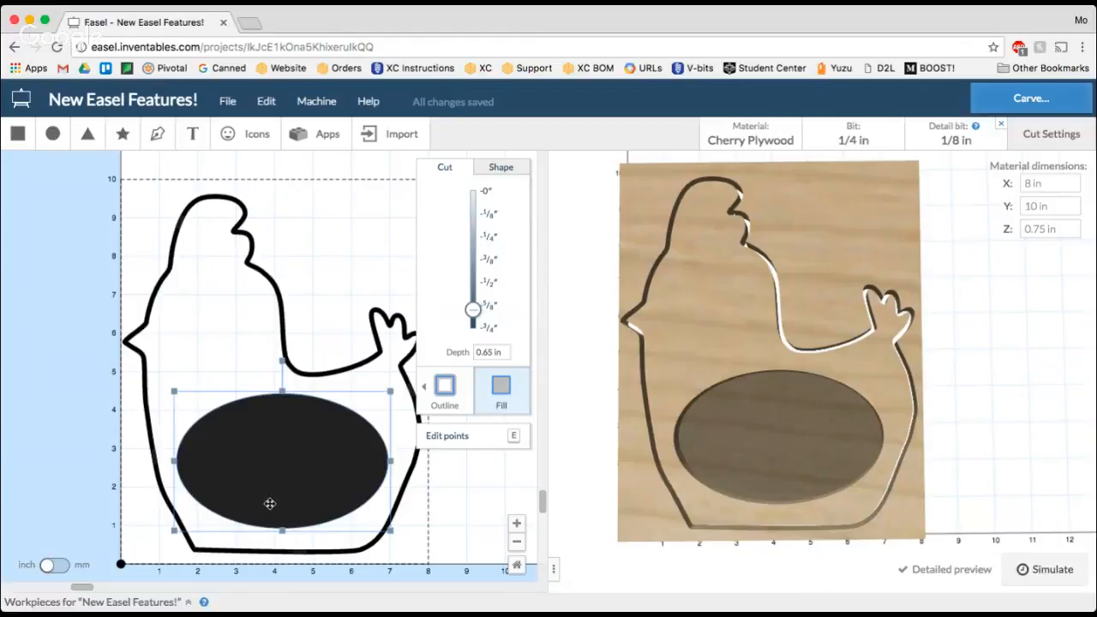
Step: Duplicate the ellipse slightly above the original and resize the copy to 5.8 in wide and 3.8 in high
drag(278, 490, 238, 474)
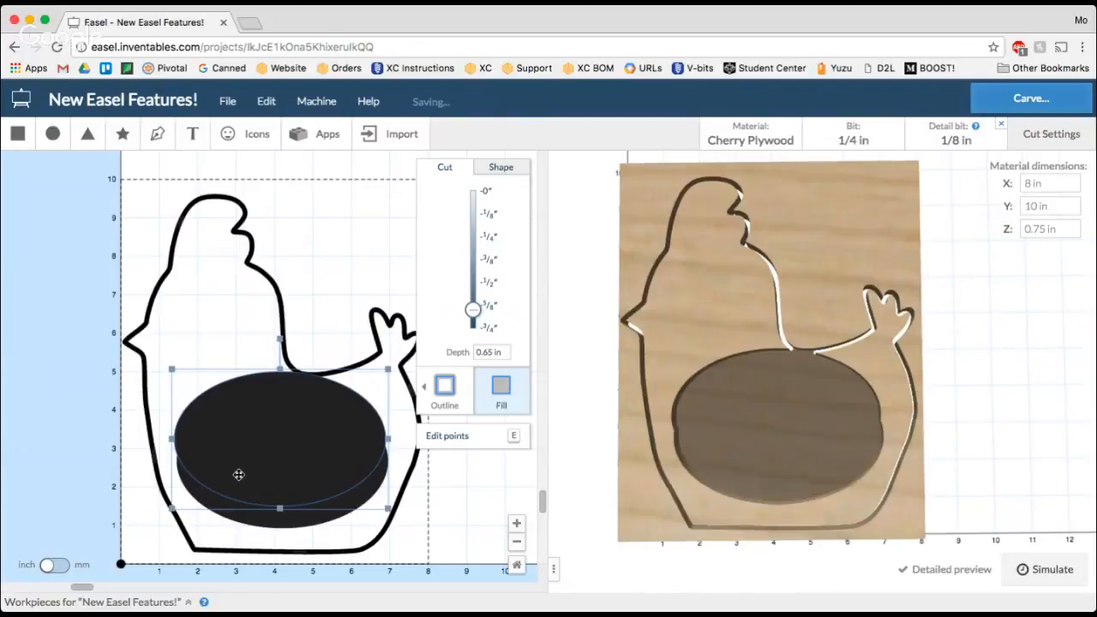
click(503, 170)
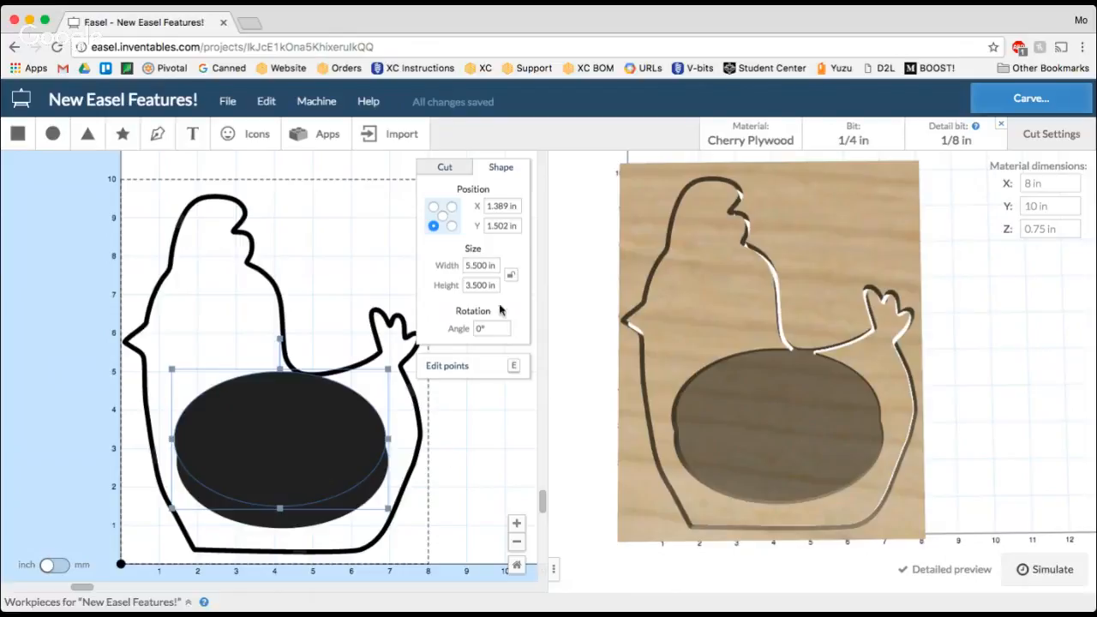
click(478, 265)
text(8)
key(Tab)
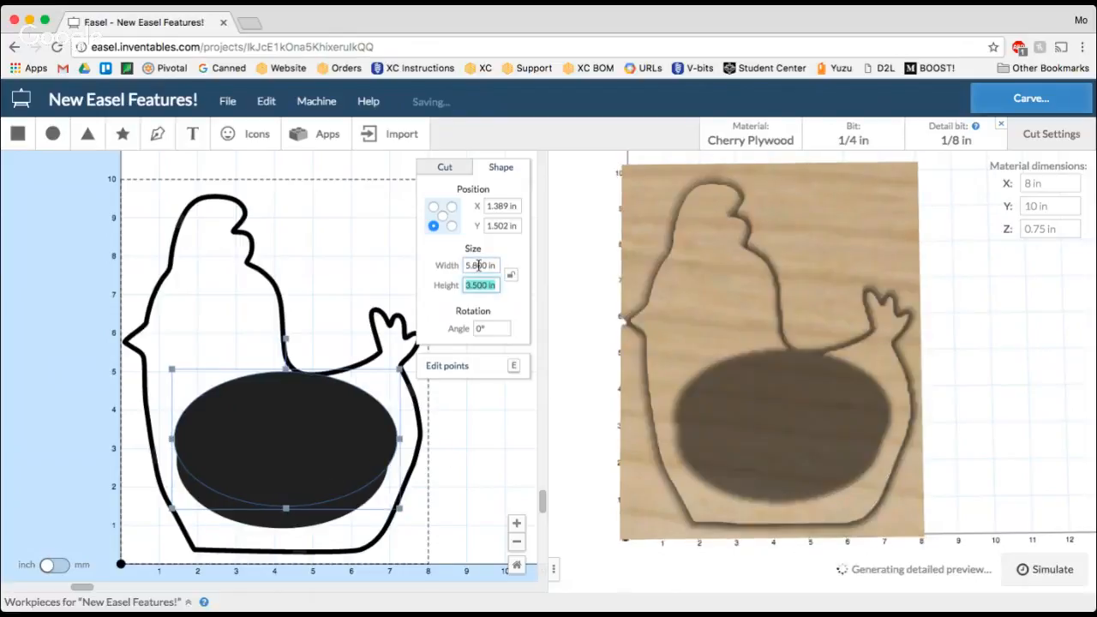
text(3.8)
key(Return)
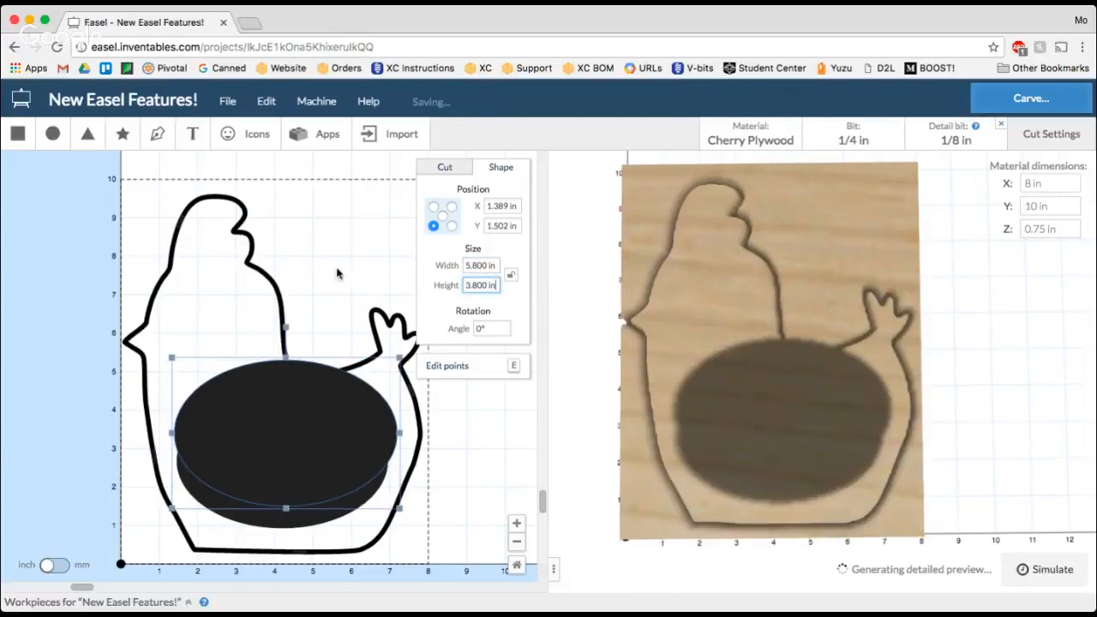
Step: Move the larger ellipse over the original at about X 1.35 in, Y 0.79 in and set its cut depth to about 0.217 in
drag(303, 409, 302, 438)
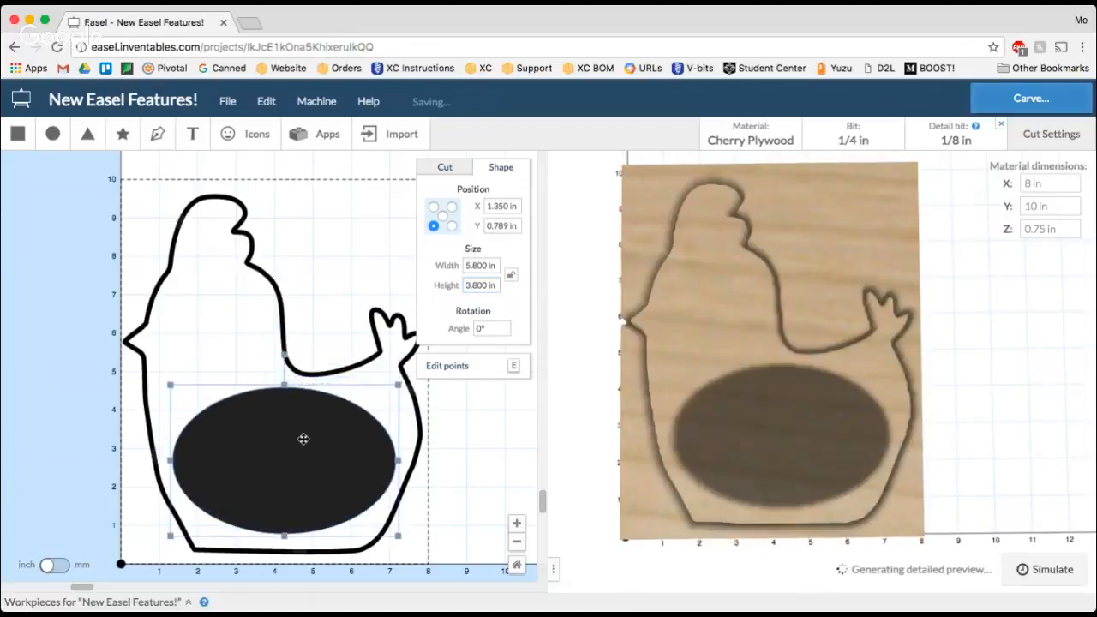
click(436, 170)
drag(477, 315, 477, 231)
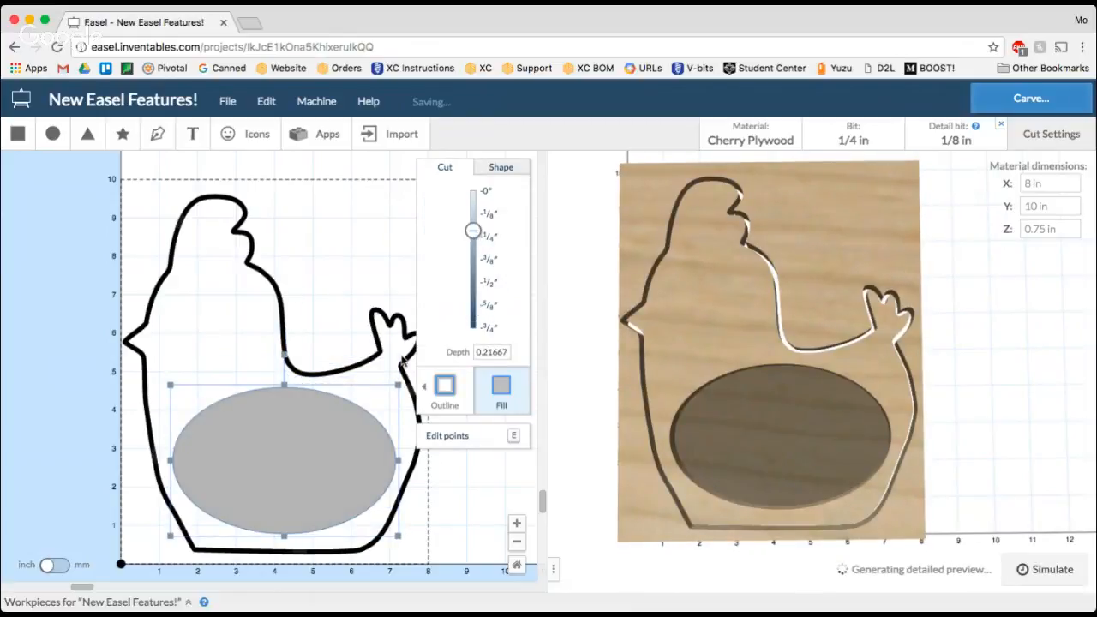
Step: Send the larger ellipse to the back and nudge it so it forms an even rim around the dark ellipse
right_click(347, 423)
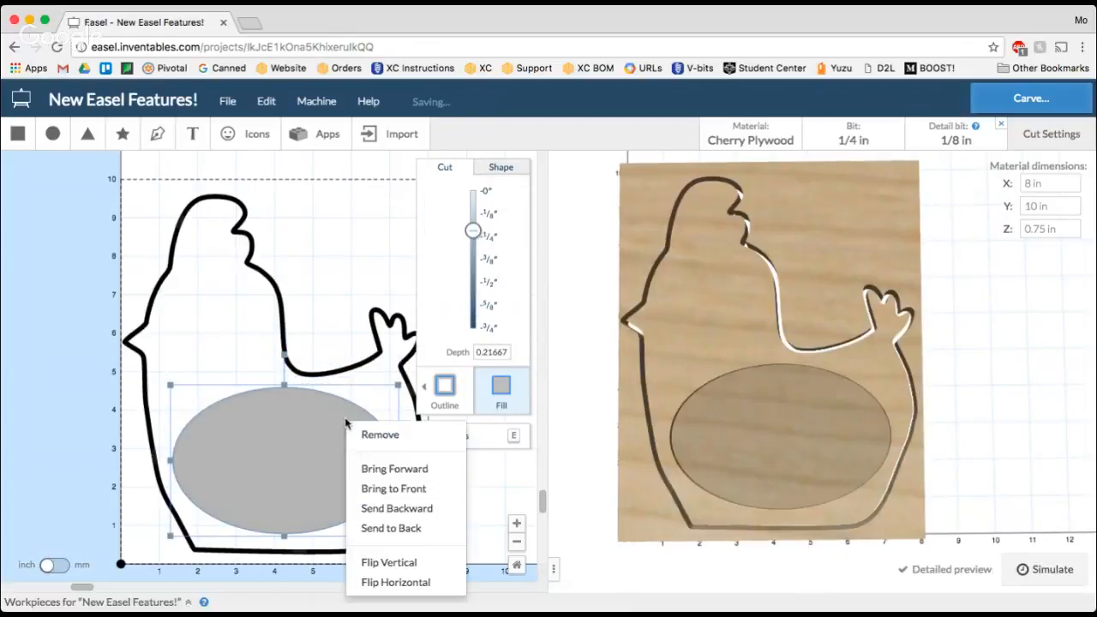
click(385, 528)
drag(391, 476, 389, 476)
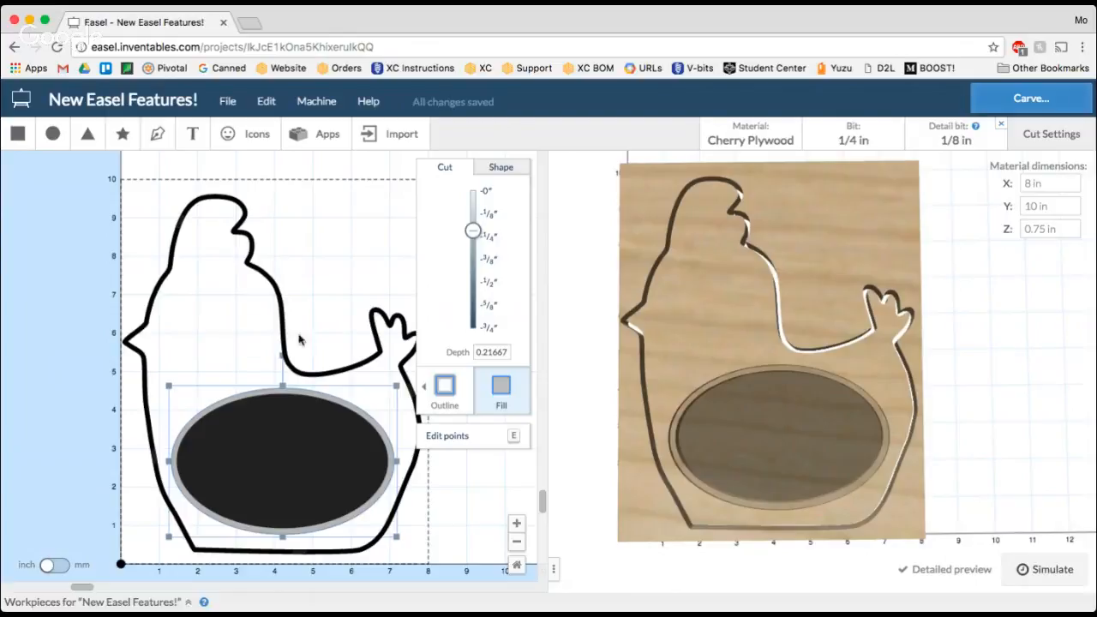
Step: Generate inlay parts from the larger ellipse with the Inlay Generator, using bit size 0.125 and tolerance 0.003, and import them
click(310, 137)
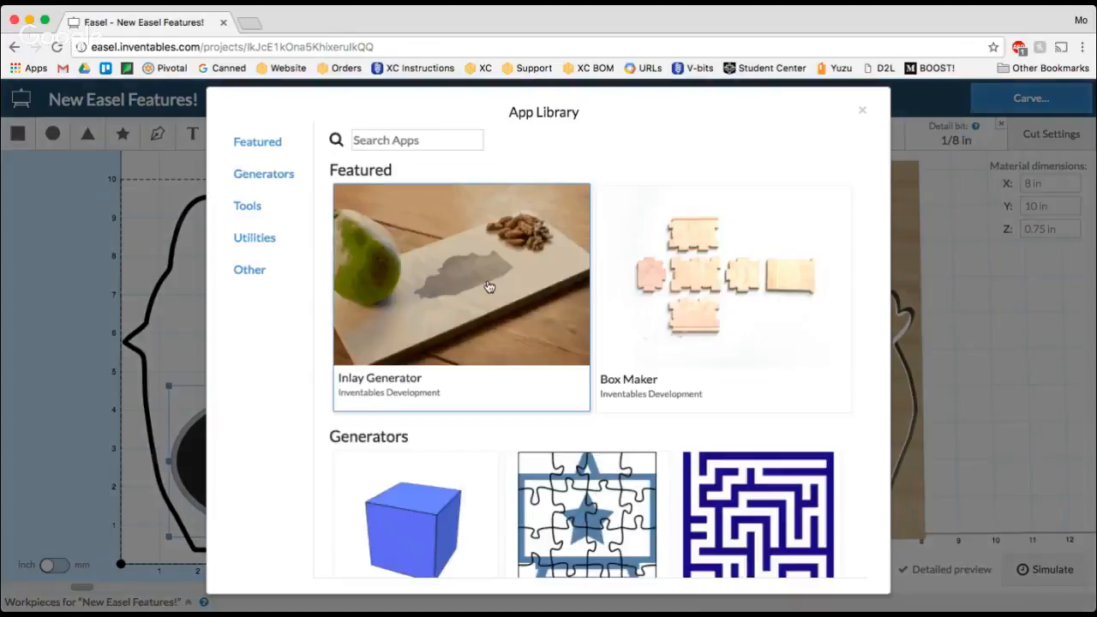
click(487, 286)
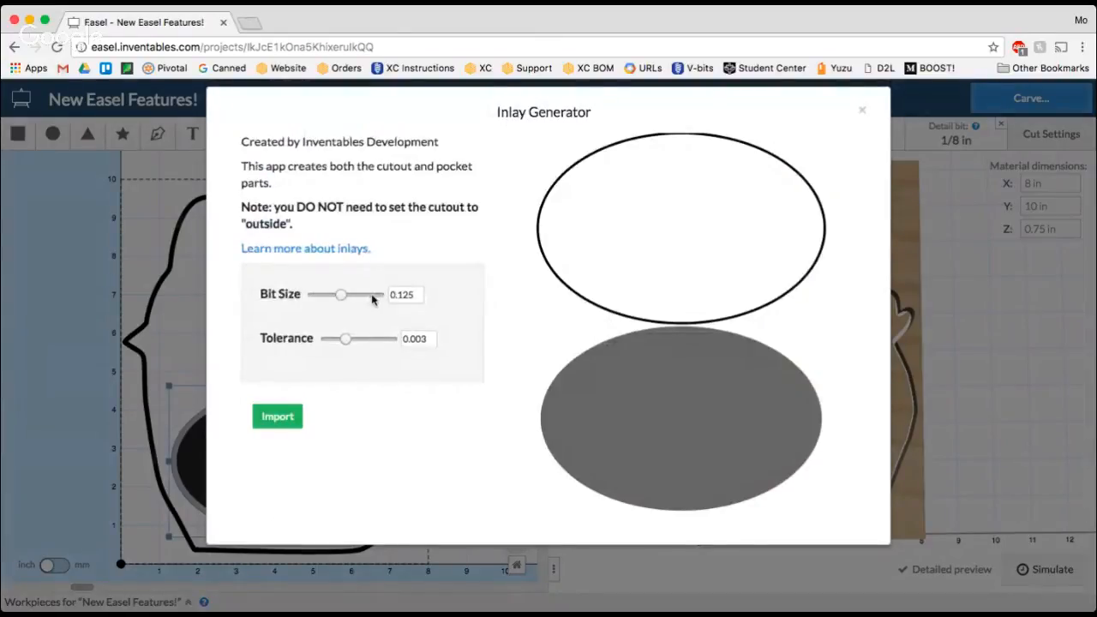
drag(417, 294, 398, 294)
click(402, 295)
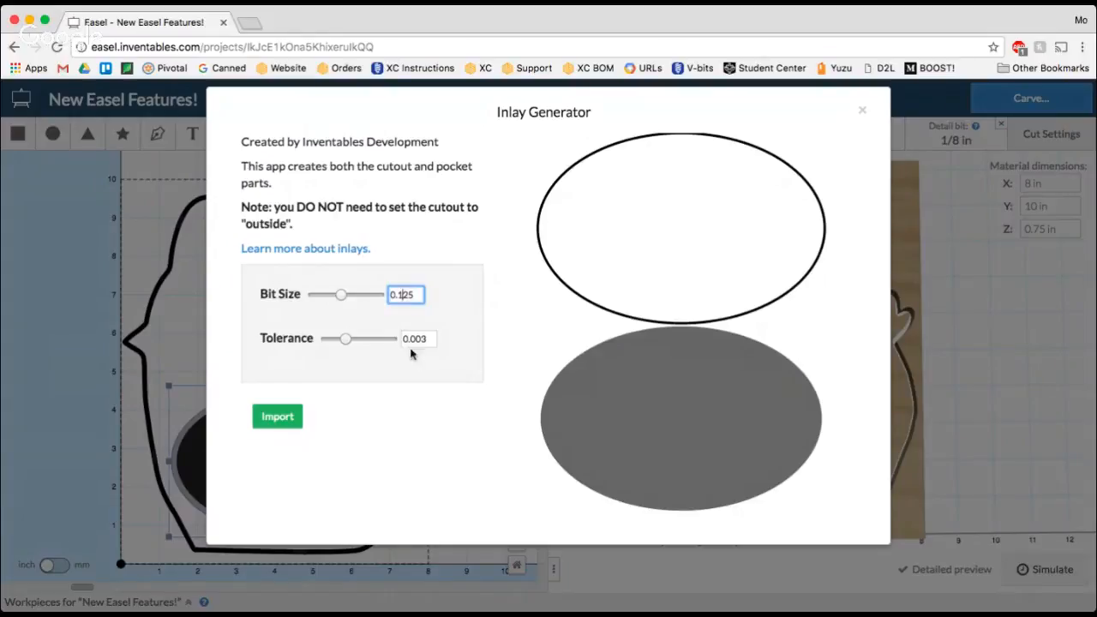
click(275, 416)
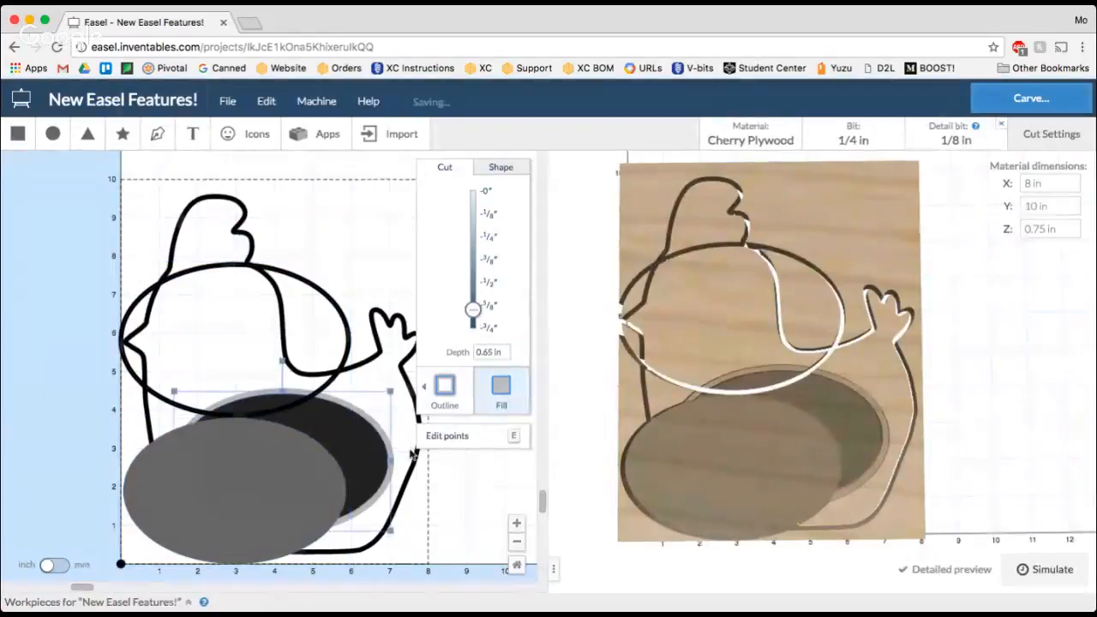
Step: Delete the original larger light-gray ellipse behind the dark ellipse
click(422, 471)
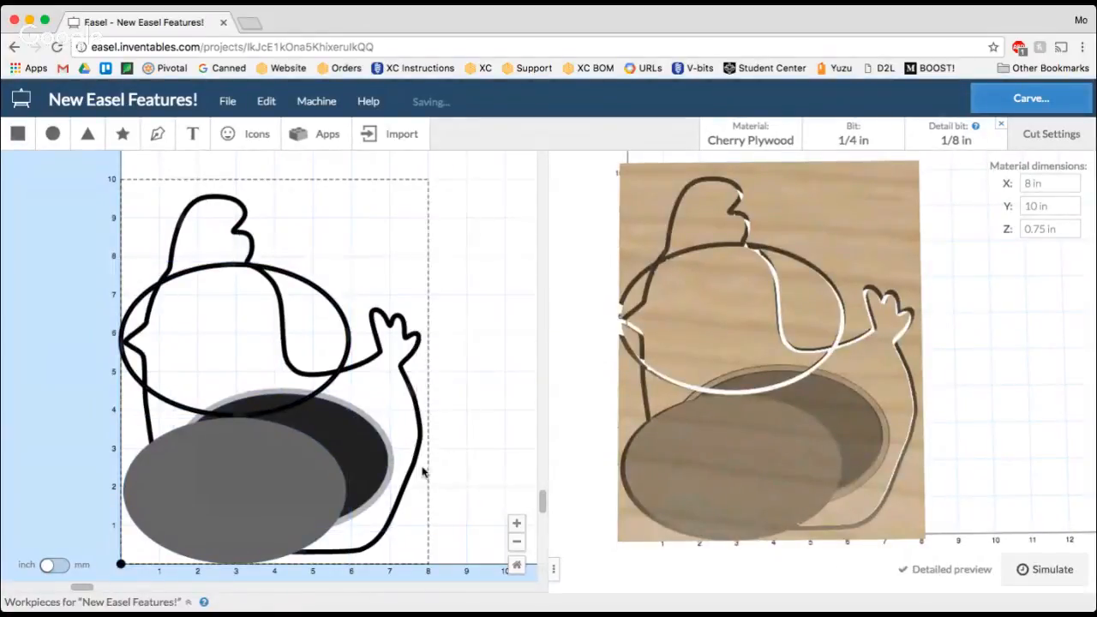
click(392, 468)
key(Delete)
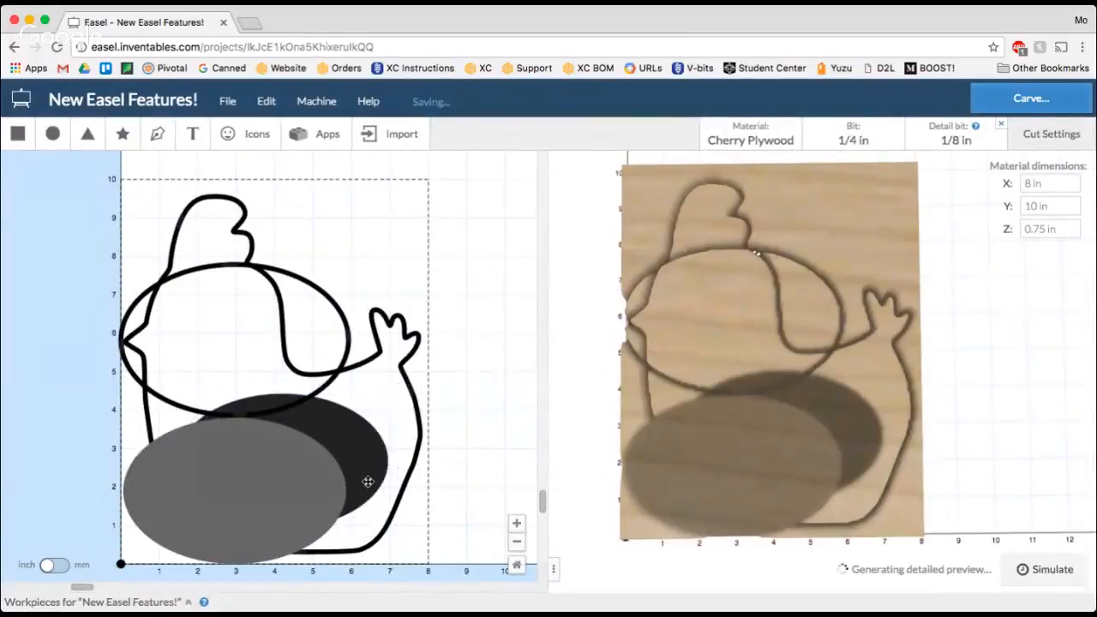
Step: Move the imported filled inlay ellipse over the dark ellipse and send it to the back
drag(301, 503, 344, 480)
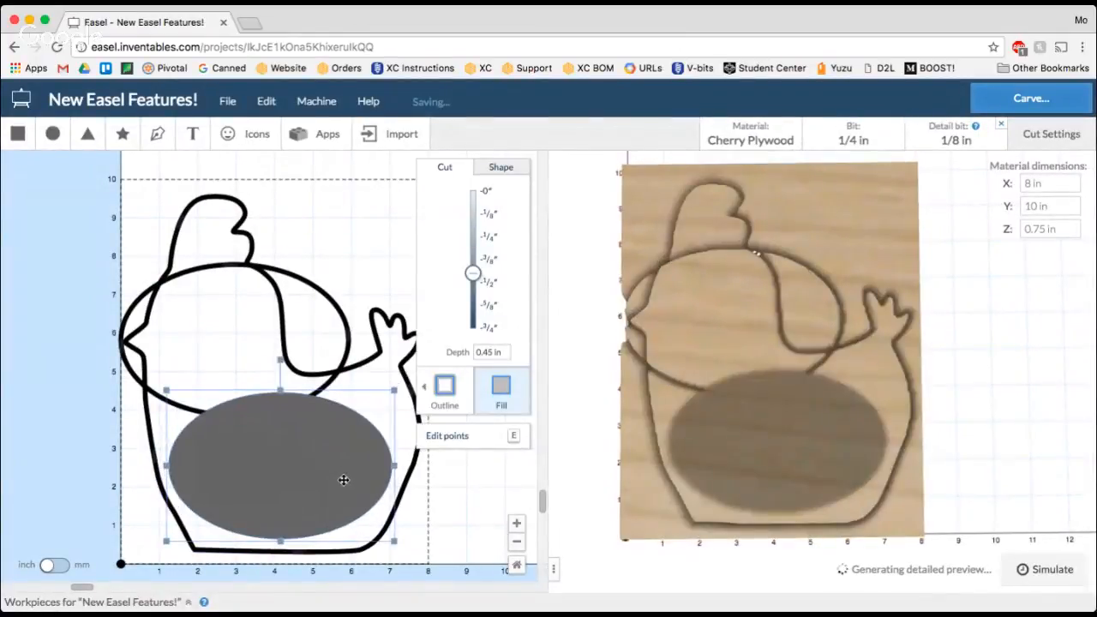
right_click(343, 480)
click(375, 532)
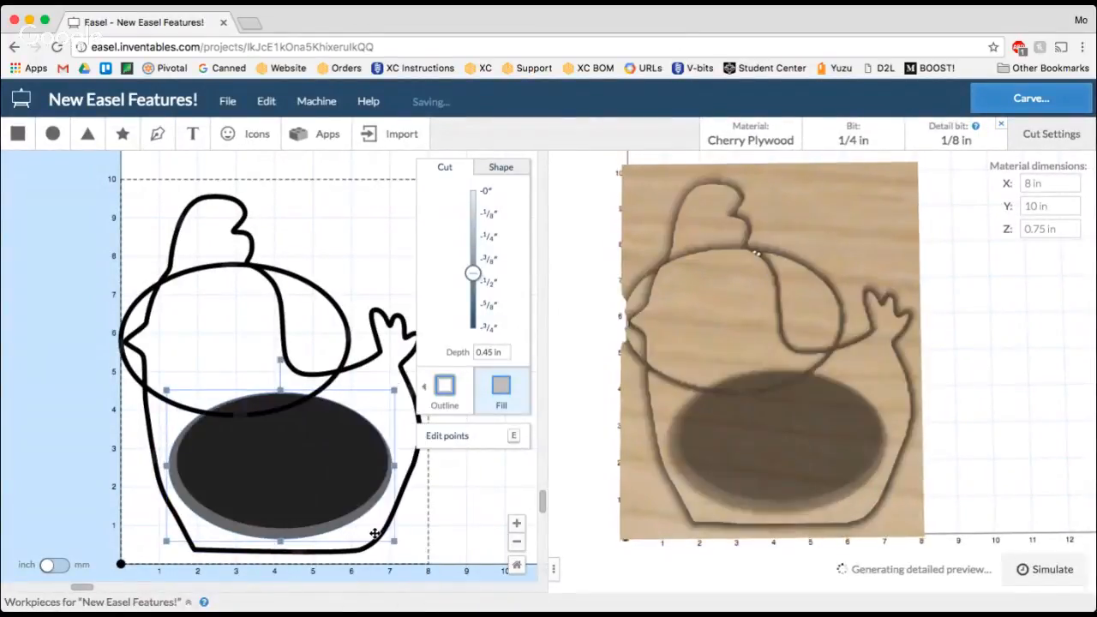
Step: Align the centers of the inlay pocket and the dark ellipse both horizontally and vertically
shift+click(329, 473)
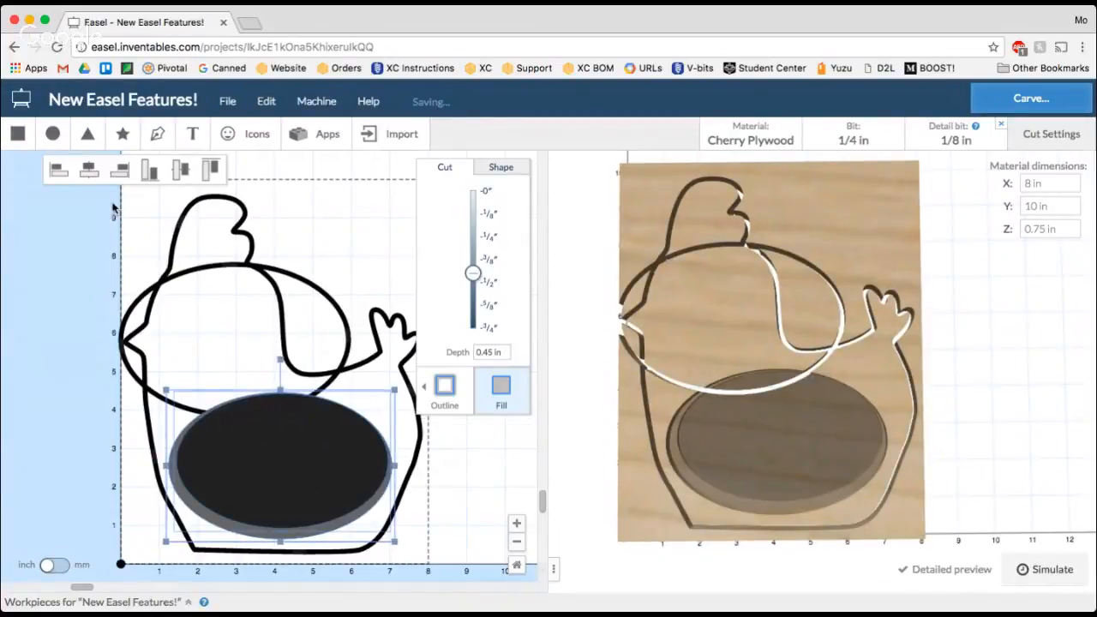
click(89, 170)
click(180, 170)
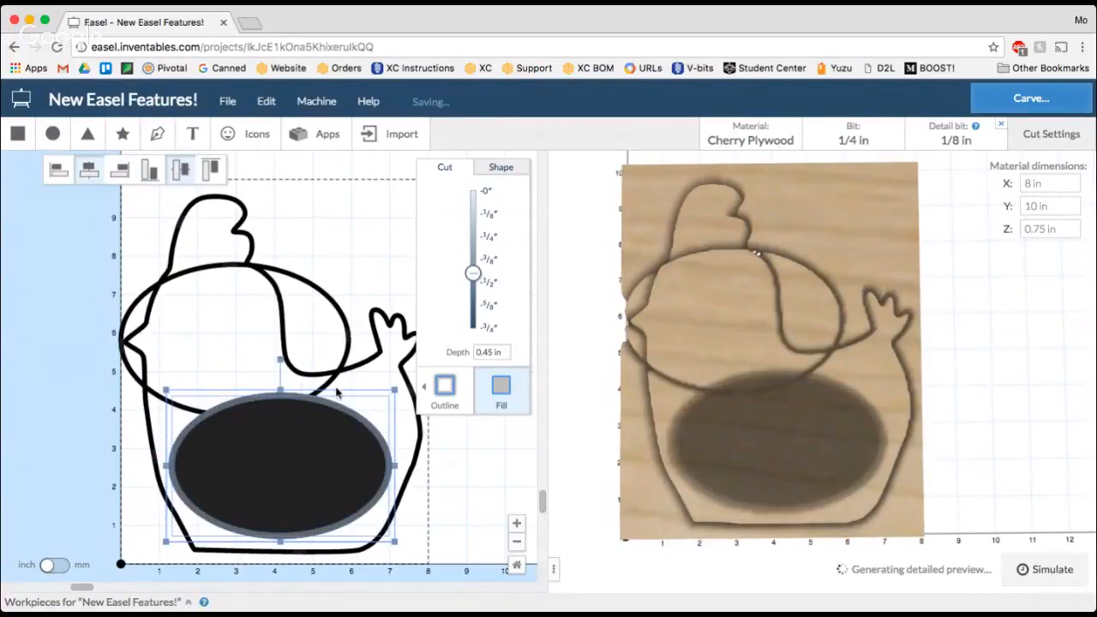
click(407, 480)
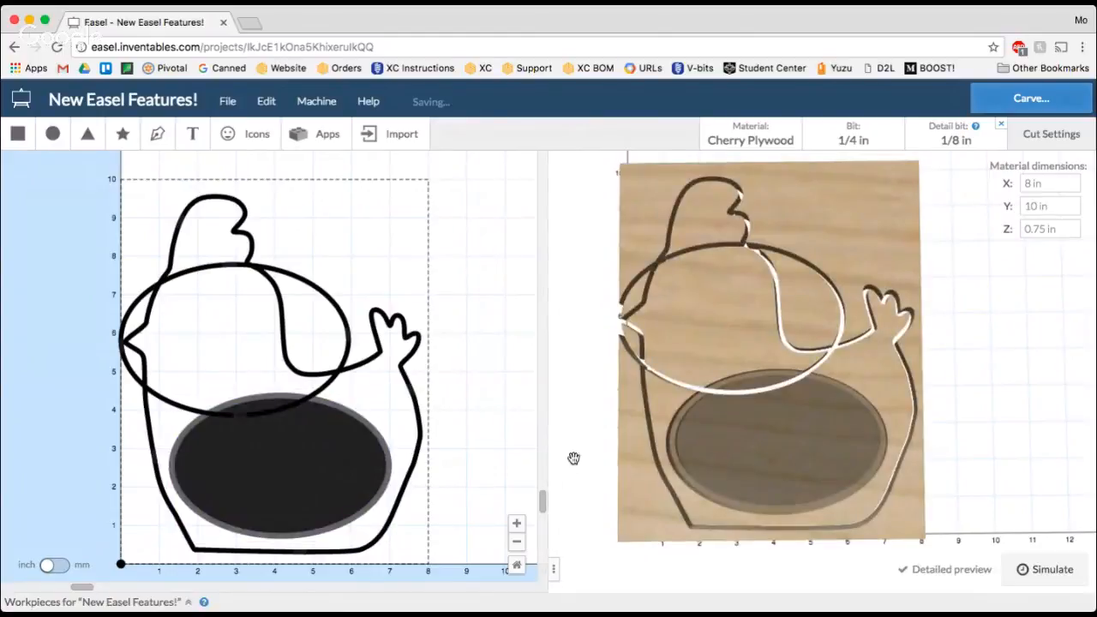
Step: Set the cut depth of the outer inlay pocket ellipse to 0.125 in
click(389, 466)
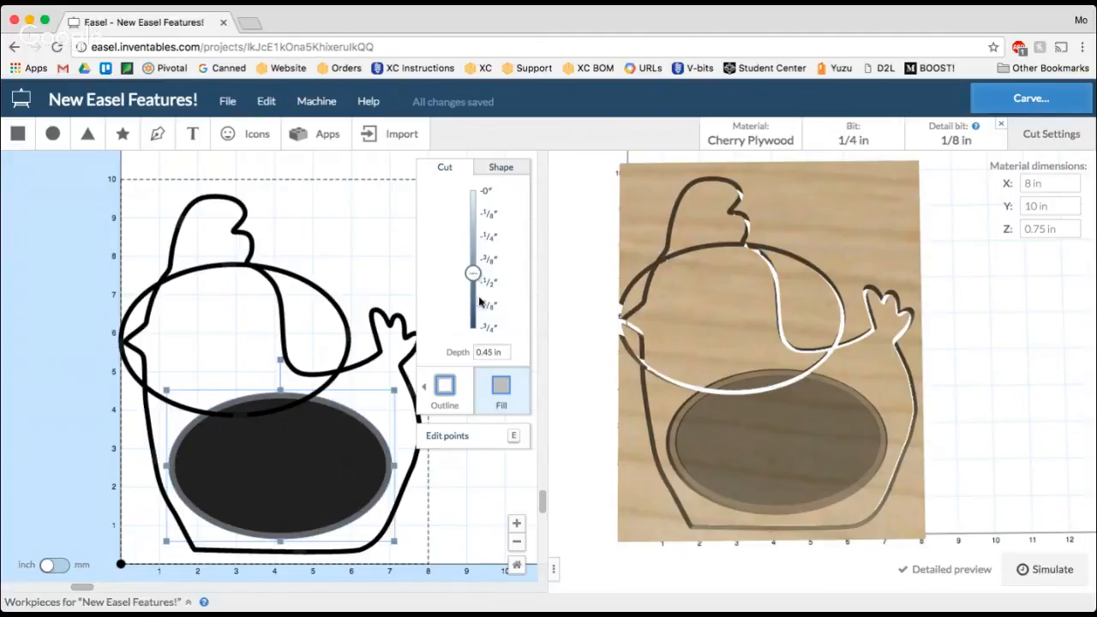
click(489, 351)
text(.125)
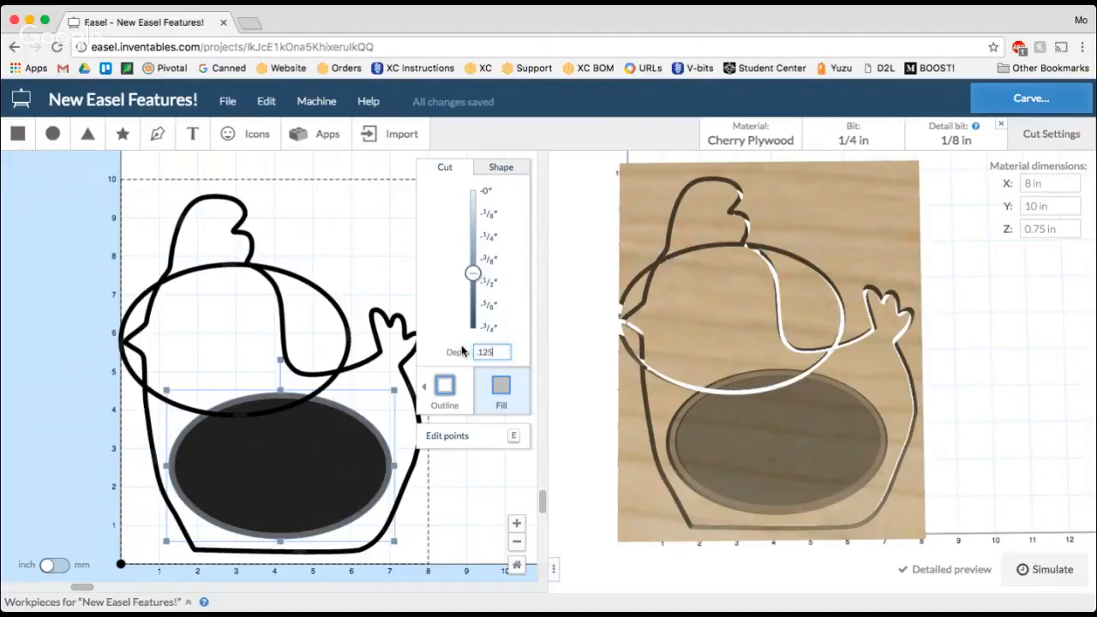
key(Return)
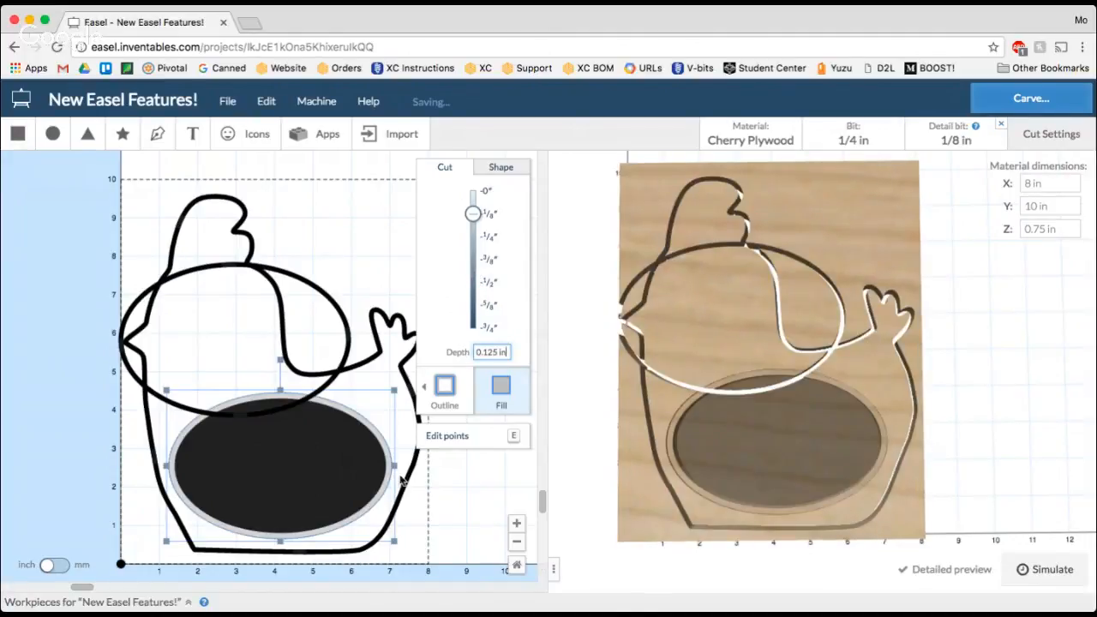
click(406, 484)
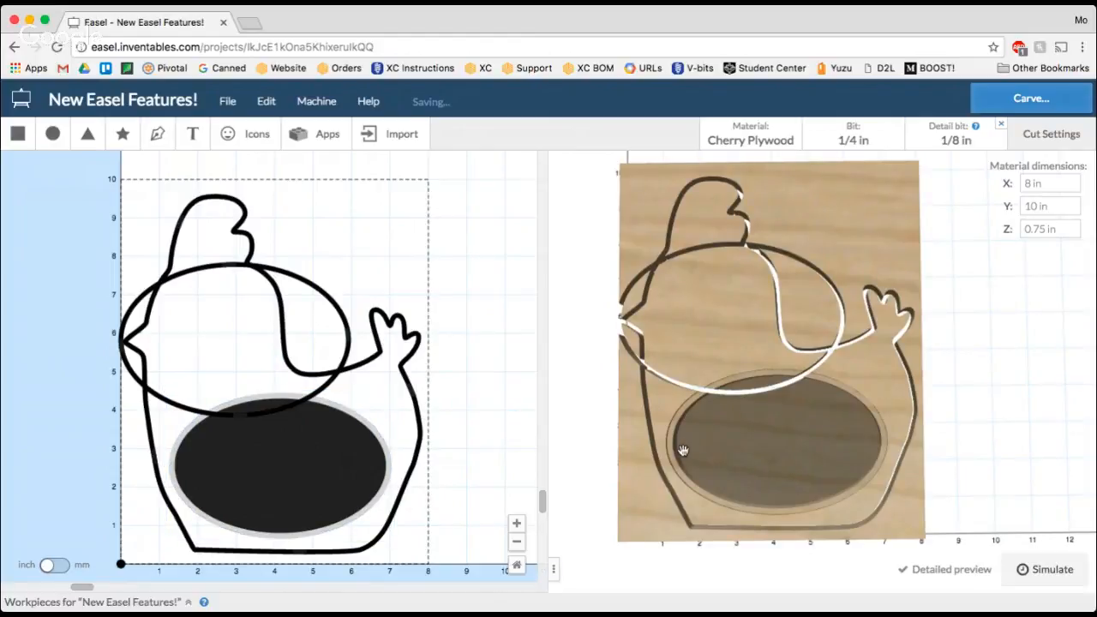
Step: Move the inlay cutout outline off the board and examine the stepped oval pocket in the 3D preview
scroll(683, 450, up, 1)
scroll(683, 450, up, 2)
drag(349, 343, 97, 352)
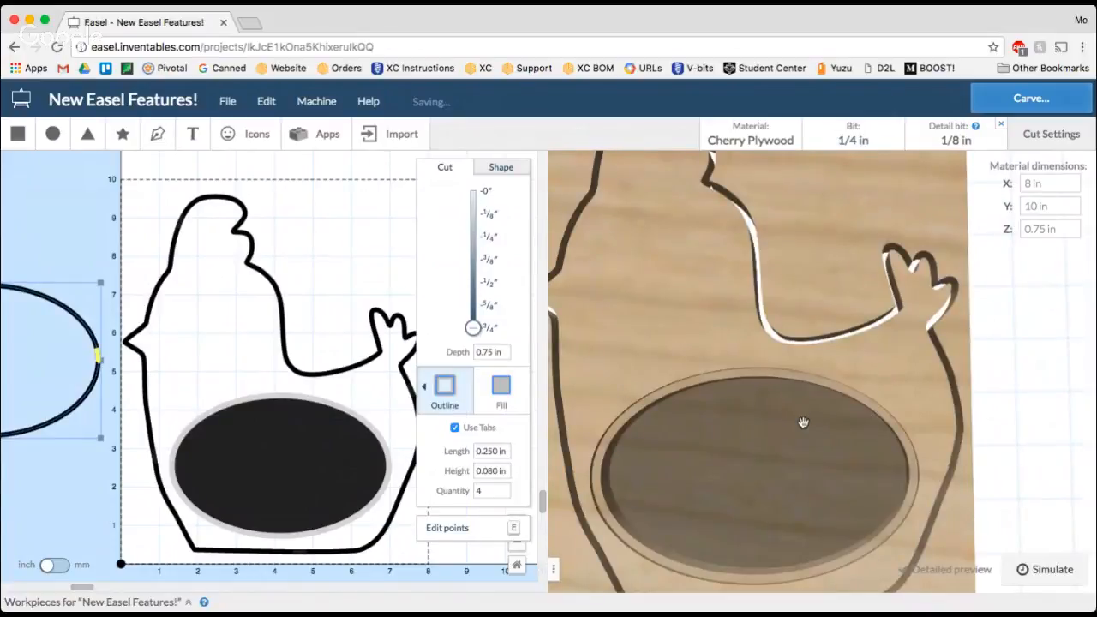
drag(803, 422, 837, 397)
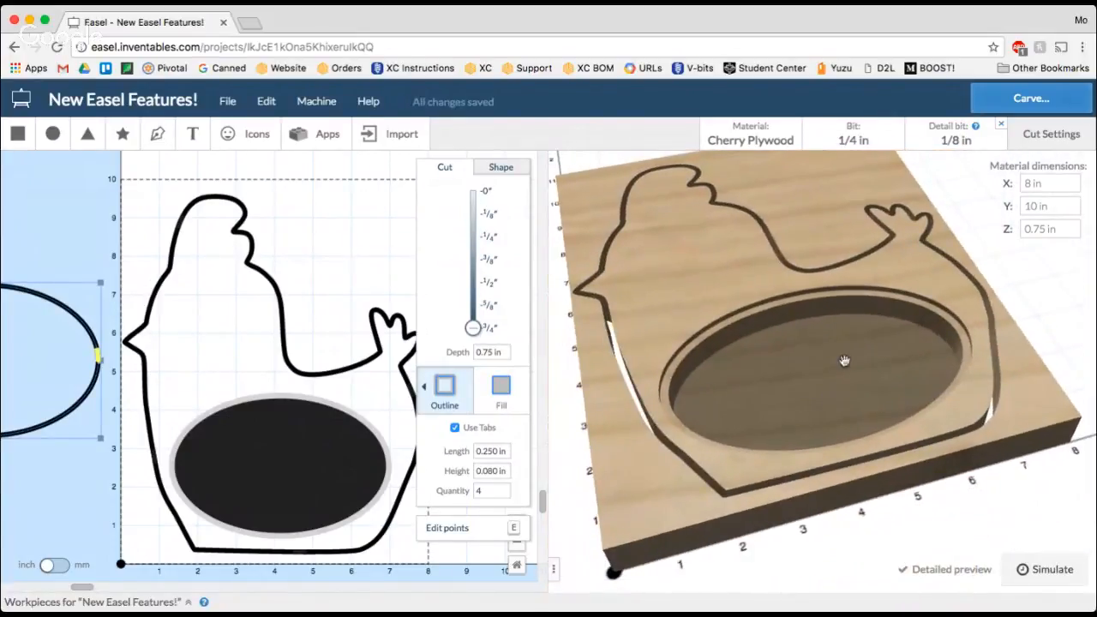
scroll(852, 327, up, 1)
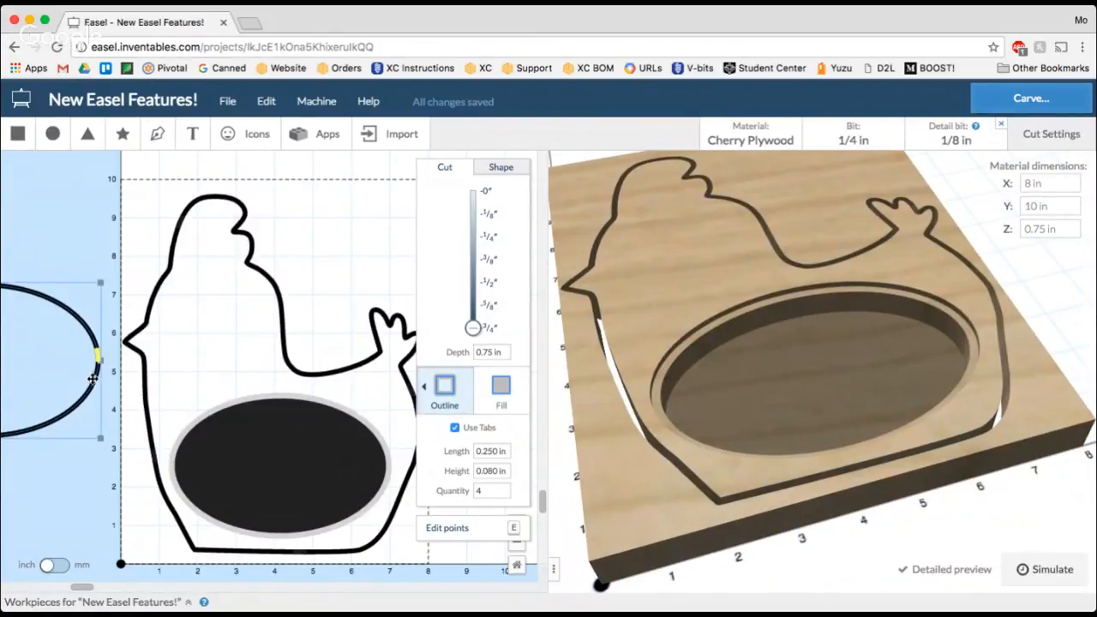
Step: Copy the inlay cutout outline into the blank third workpiece and position it near the middle of the board
drag(93, 378, 300, 323)
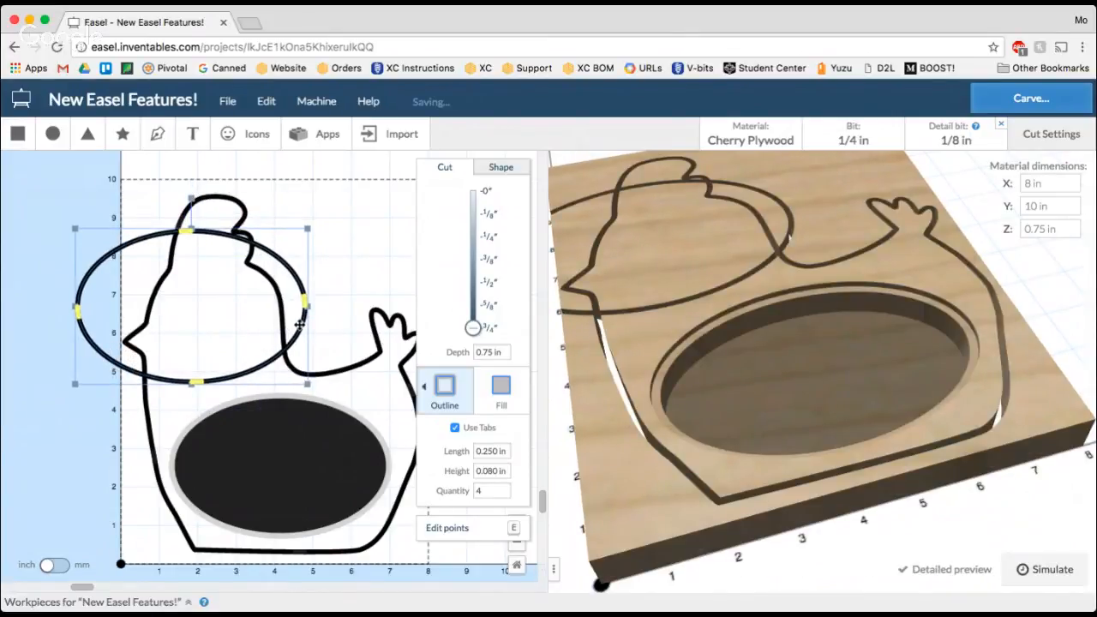
click(186, 602)
click(309, 559)
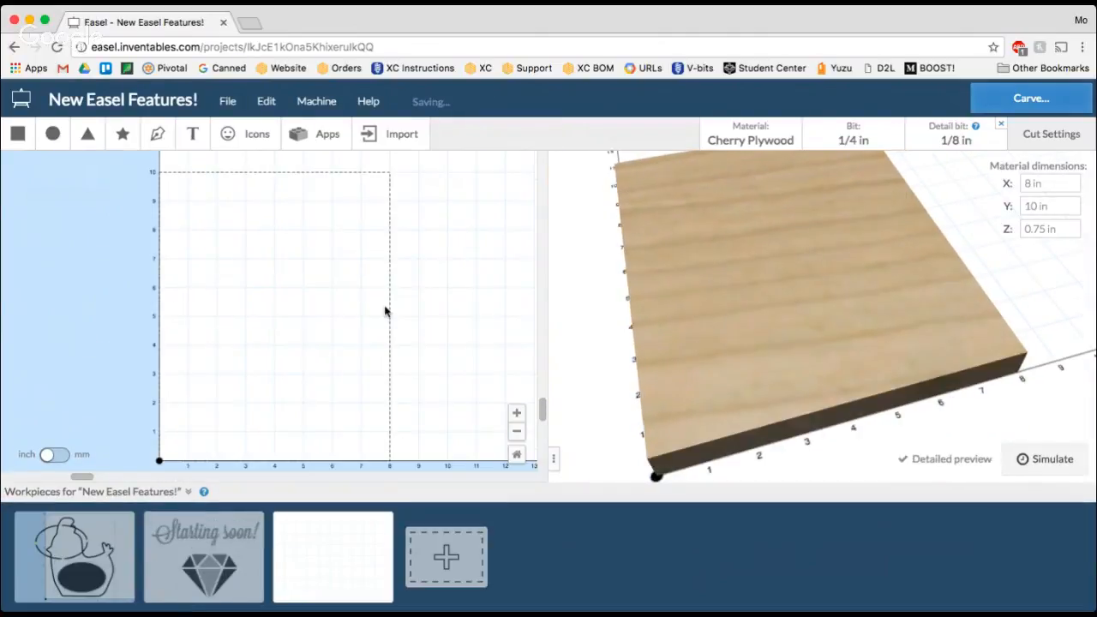
key(ctrl+v)
drag(293, 294, 369, 354)
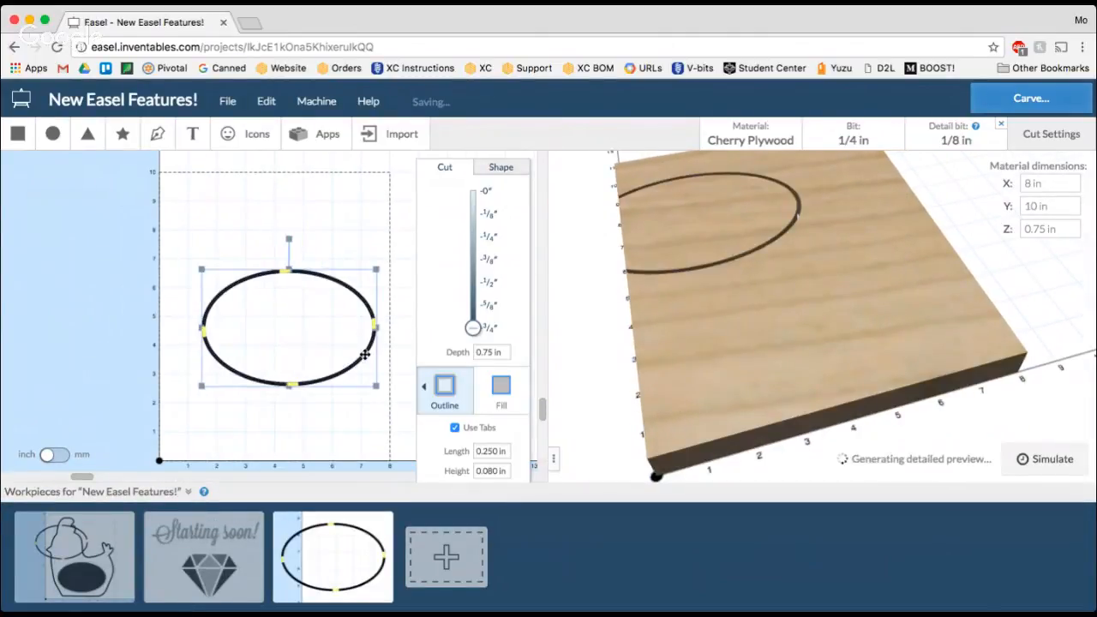
Step: Set the third workpiece's material thickness to 0.125 in
click(1062, 229)
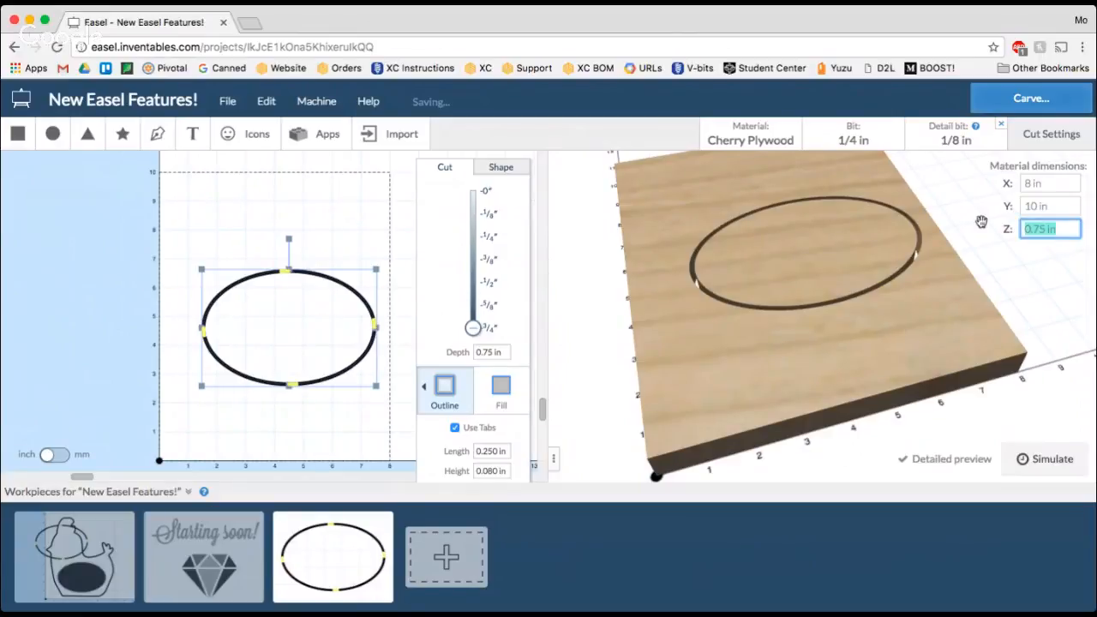
text(0.125)
key(Return)
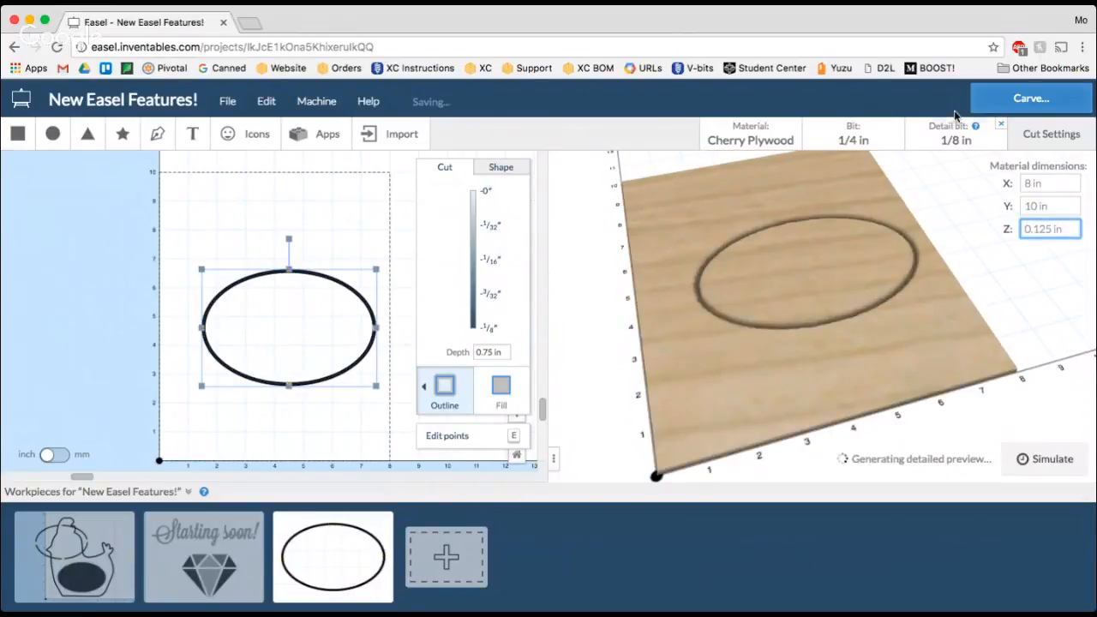
Step: Remove the detail bit from the third workpiece and choose the 1/8 in upcut bit as its main bit
click(1000, 126)
click(938, 137)
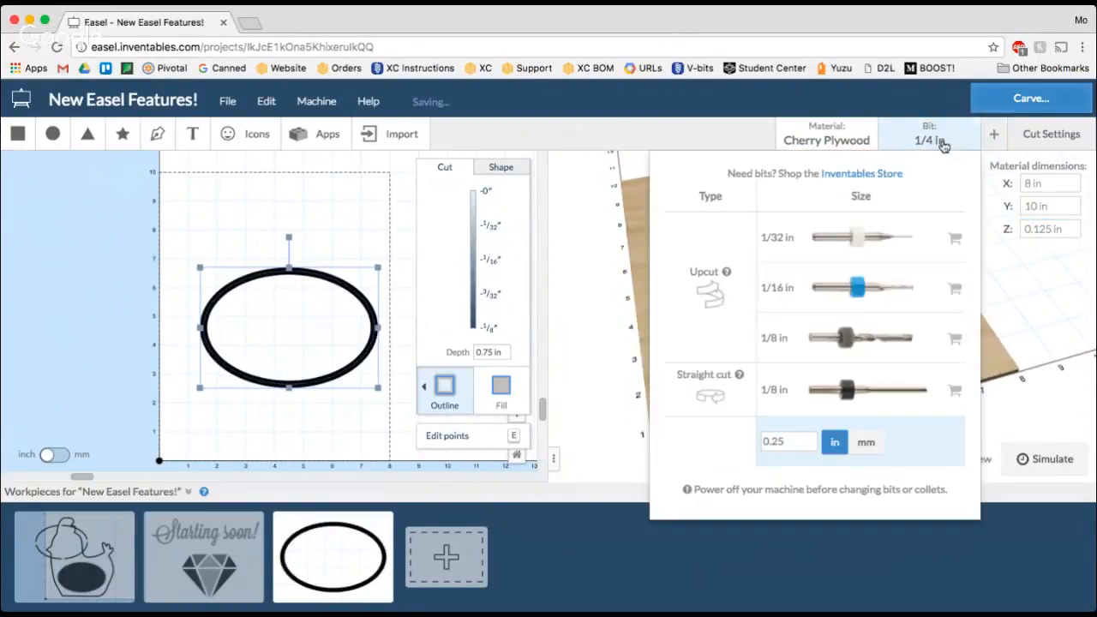
click(897, 348)
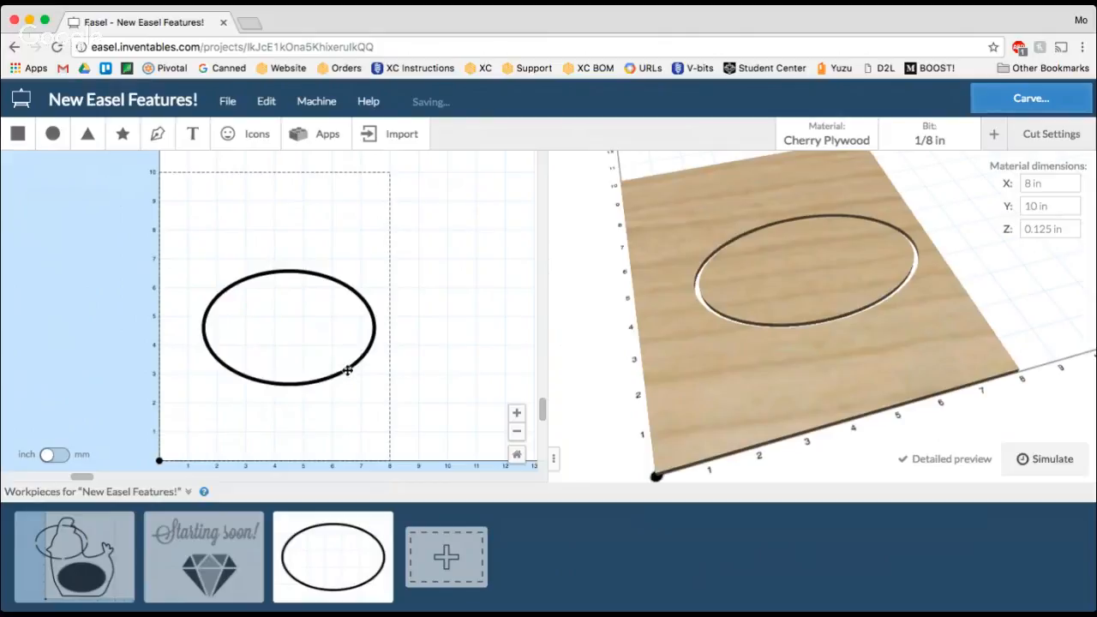
click(347, 370)
Step: Set the third workpiece's material to Cast Acrylic and move the ellipse outline toward the board's origin corner
click(828, 139)
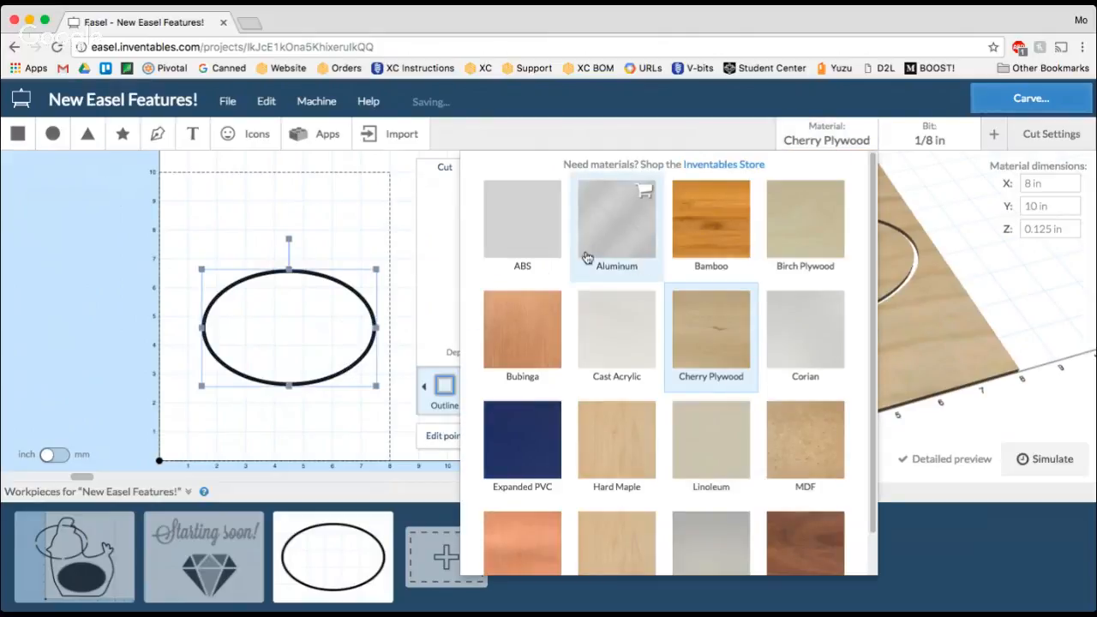
click(637, 295)
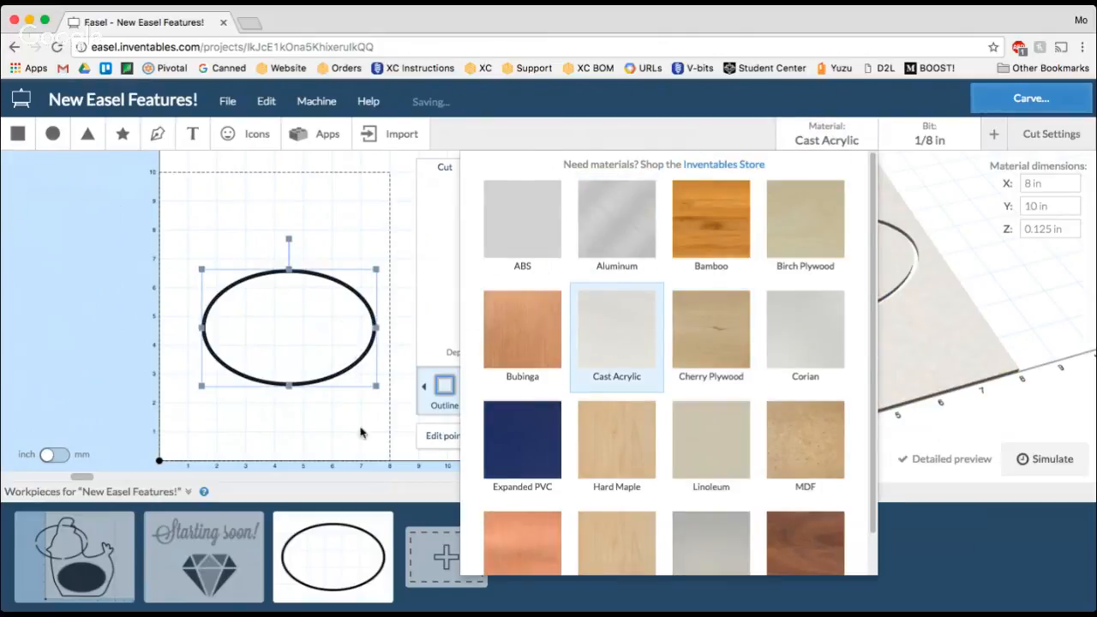
click(360, 433)
drag(349, 367, 324, 421)
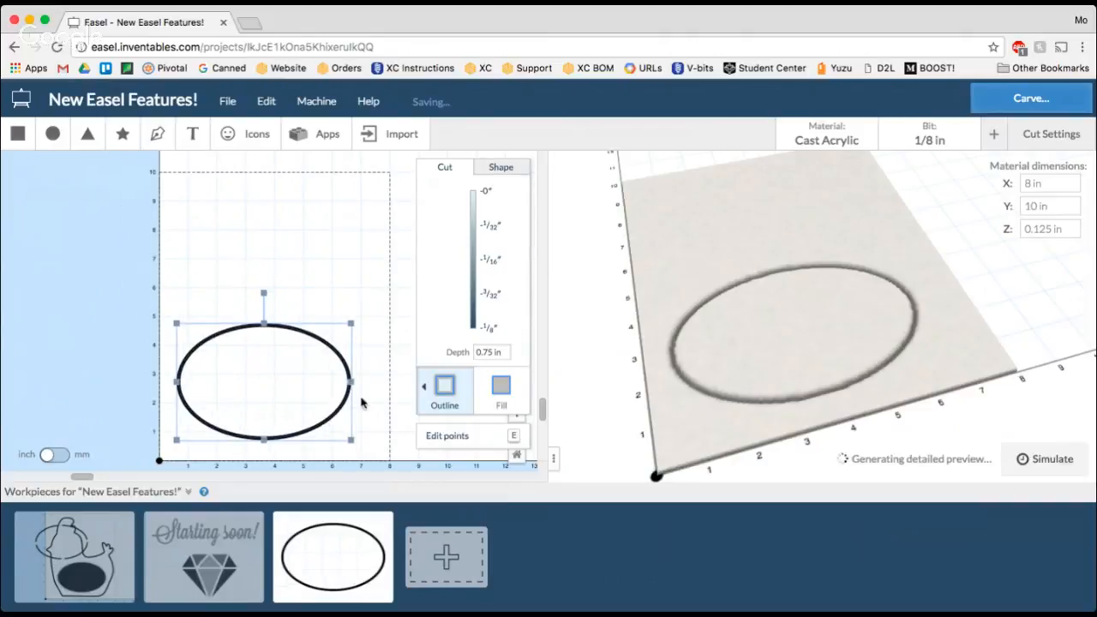
drag(808, 323, 761, 399)
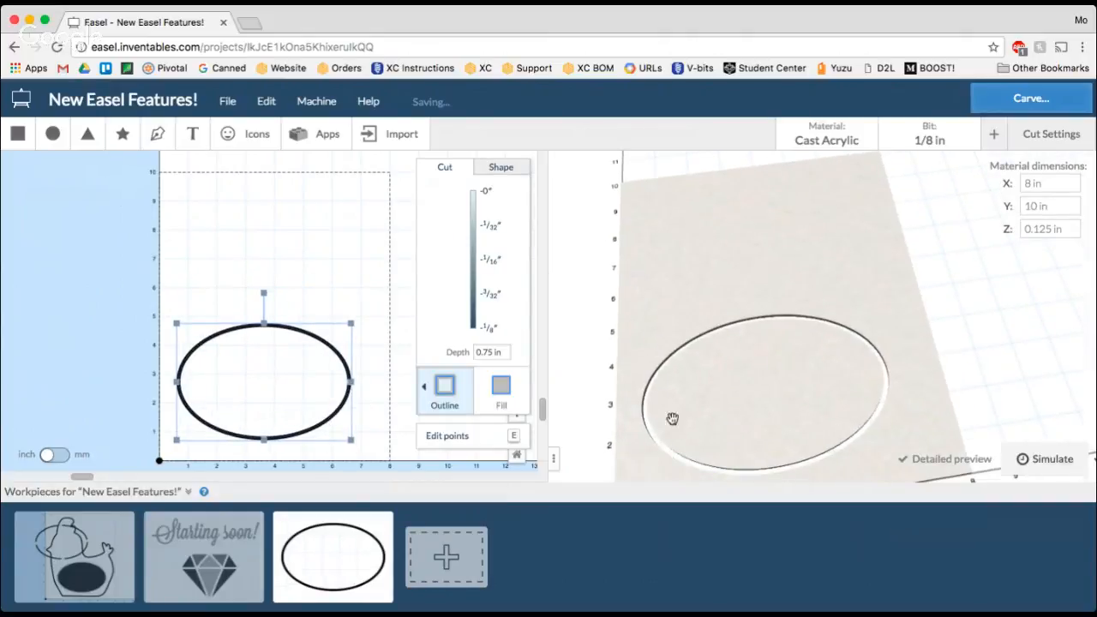
Step: Return to the chicken workpiece and delete the inlay cutout outline overlapping the chicken's head
click(100, 551)
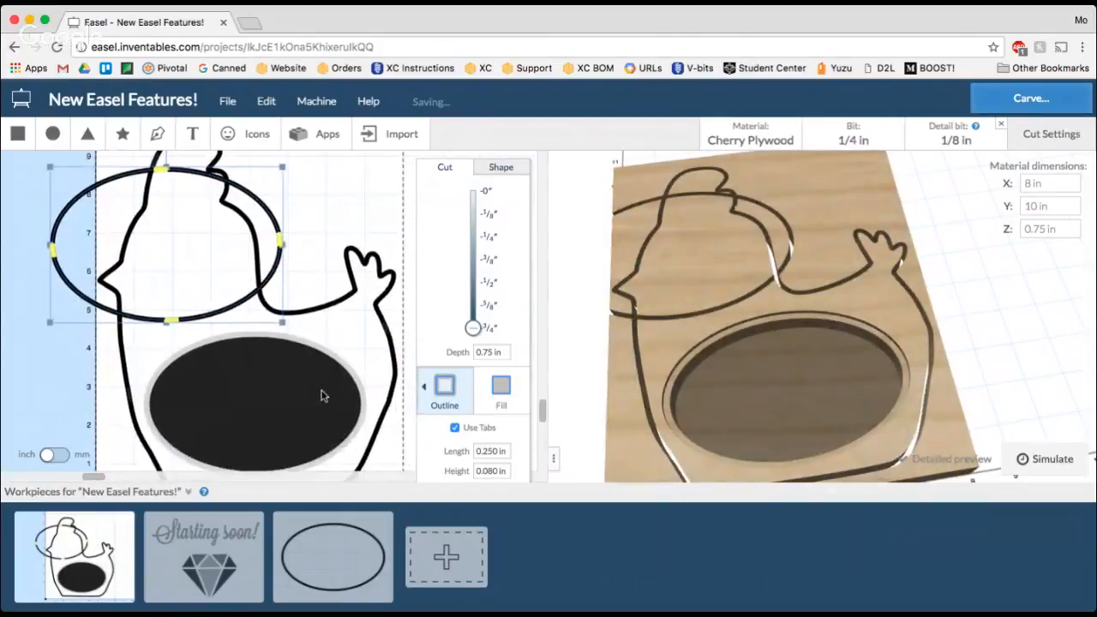
click(189, 491)
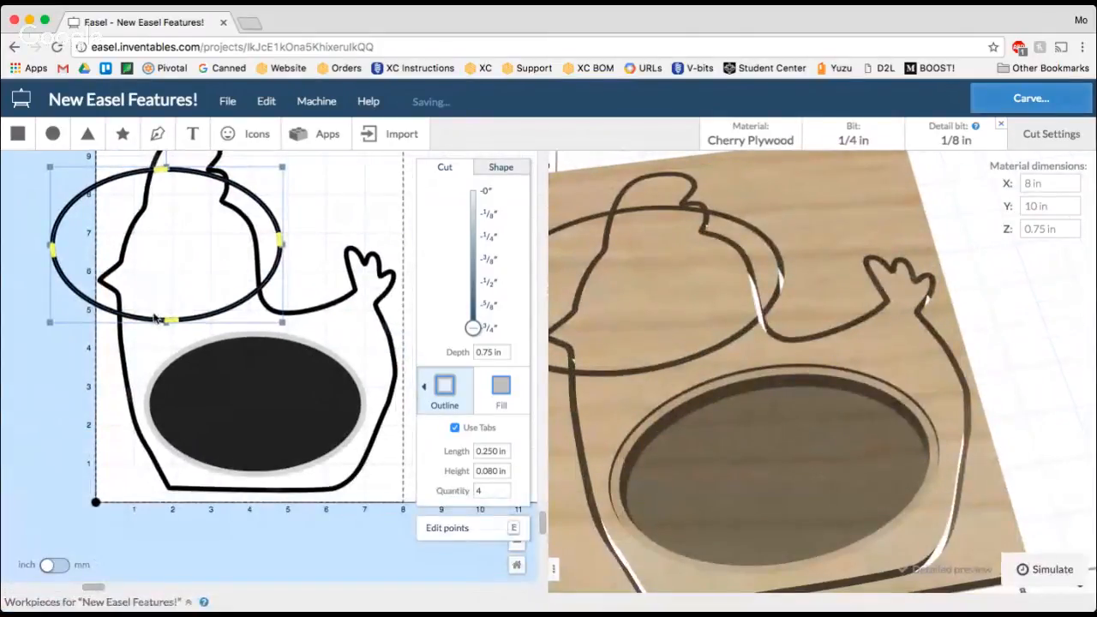
key(Delete)
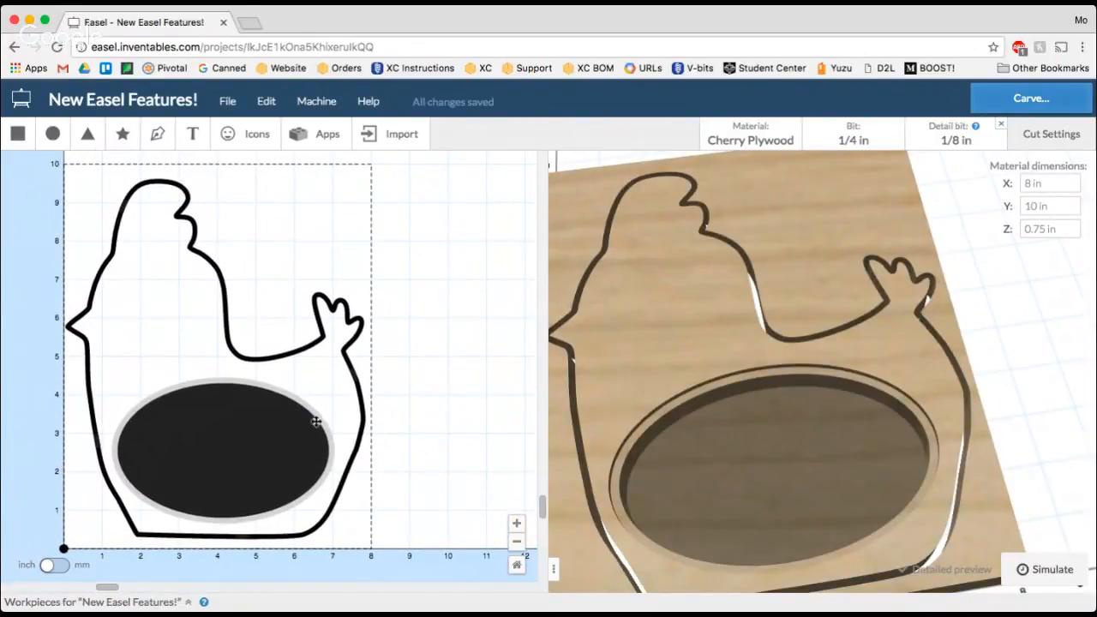
Step: Add an ellipse 1.25 in wide and 1.75 in high and move it to the middle of the oval pocket
click(52, 134)
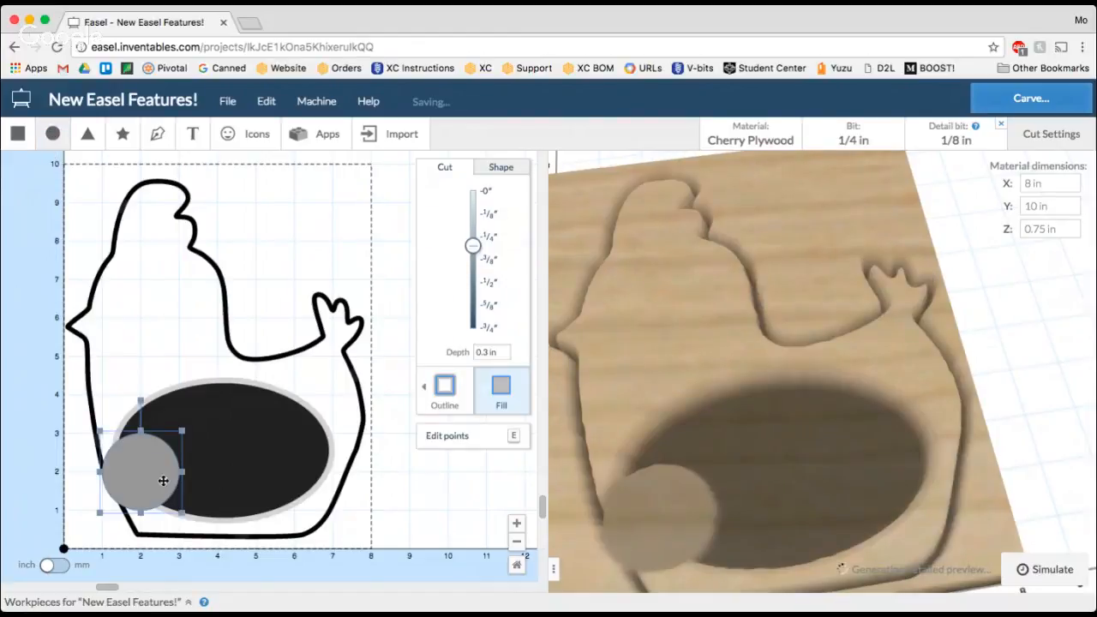
click(501, 169)
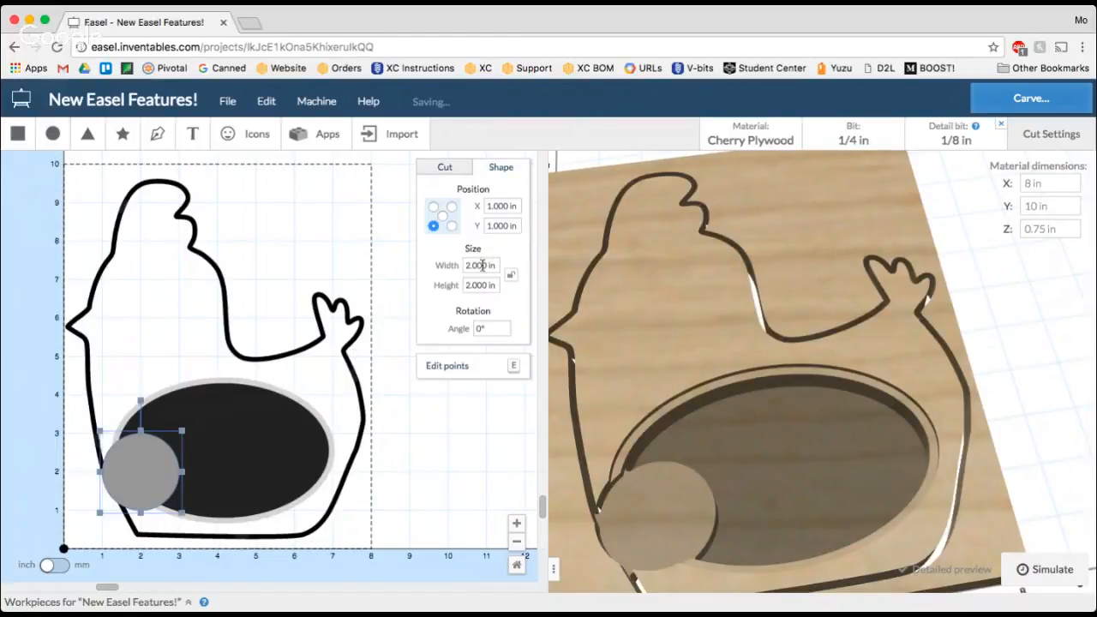
click(477, 265)
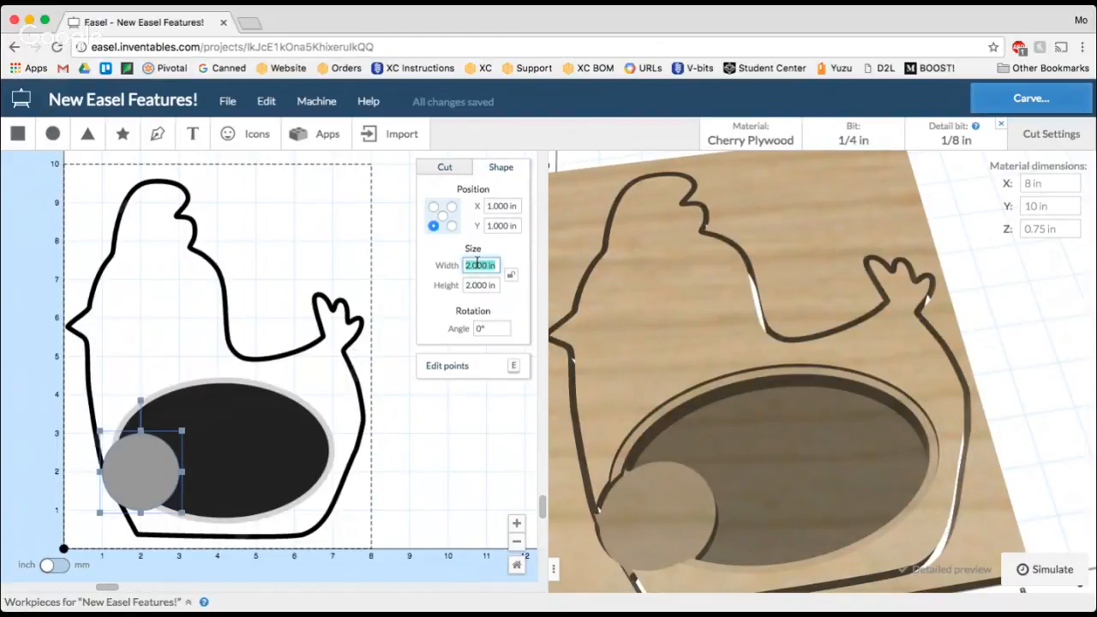
text(1.25)
key(Tab)
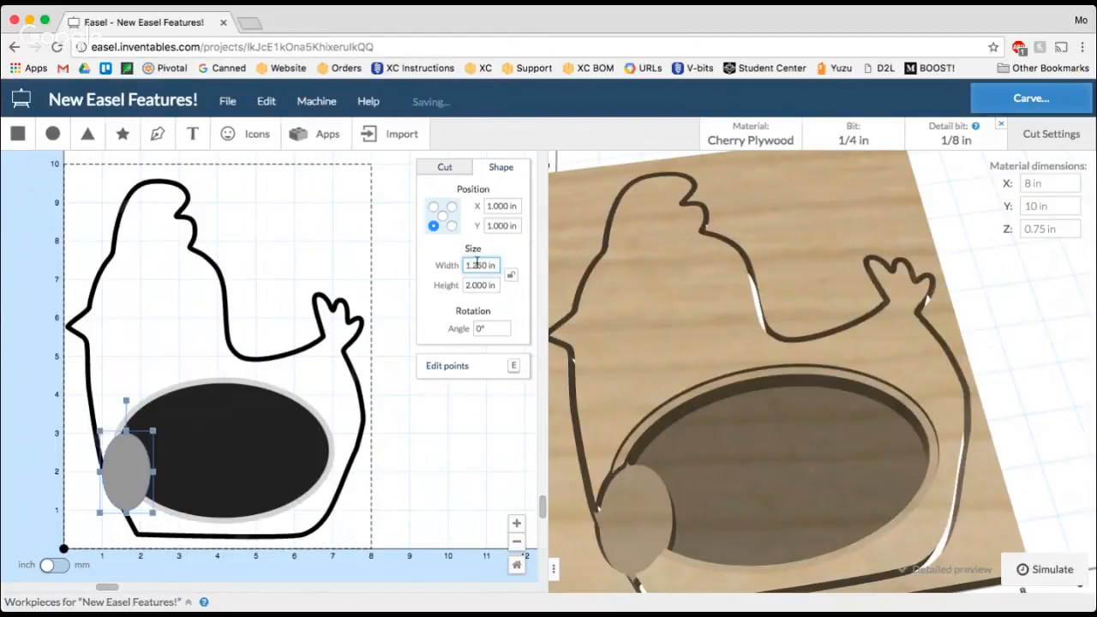
text(1.75)
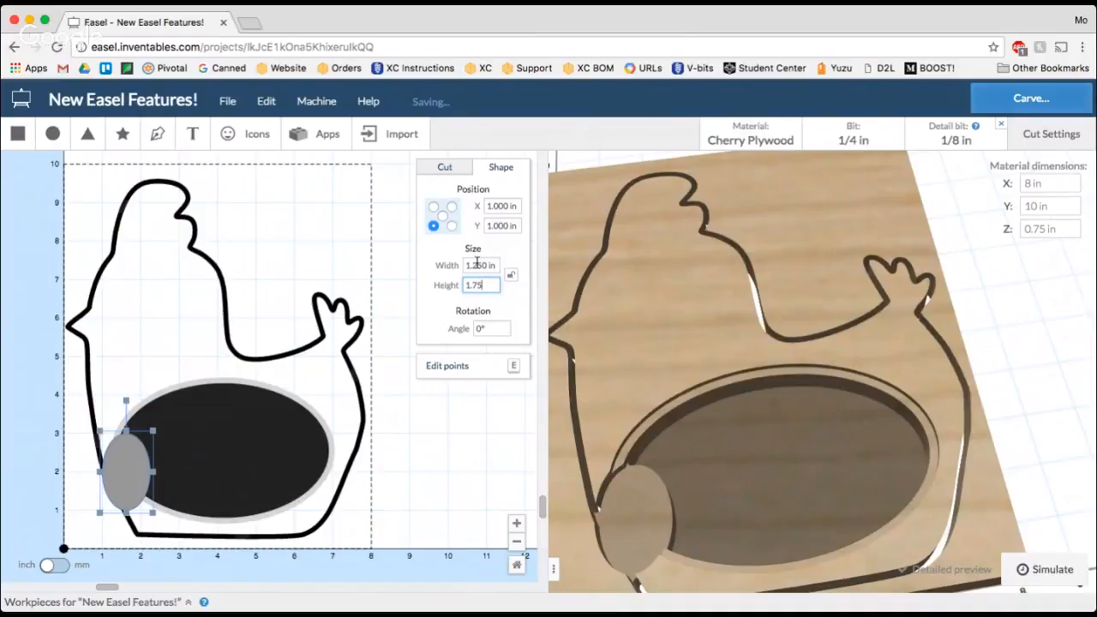
key(Return)
drag(125, 473, 218, 458)
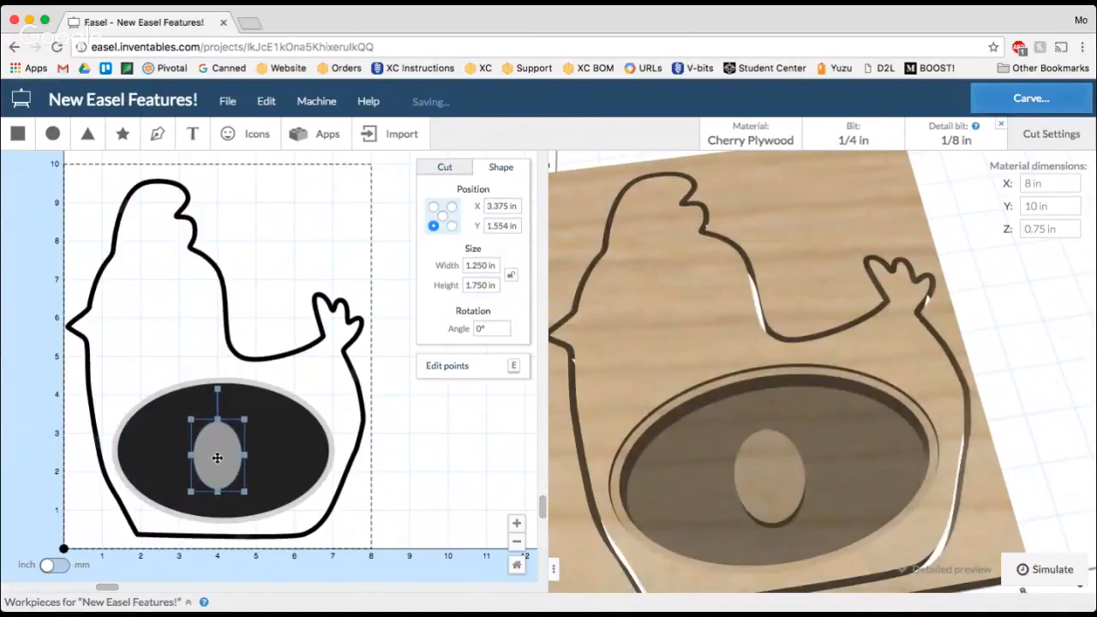
Step: Add a text object reading "$" and place it over the small ellipse in the oval pocket
click(192, 134)
click(247, 332)
double_click(163, 478)
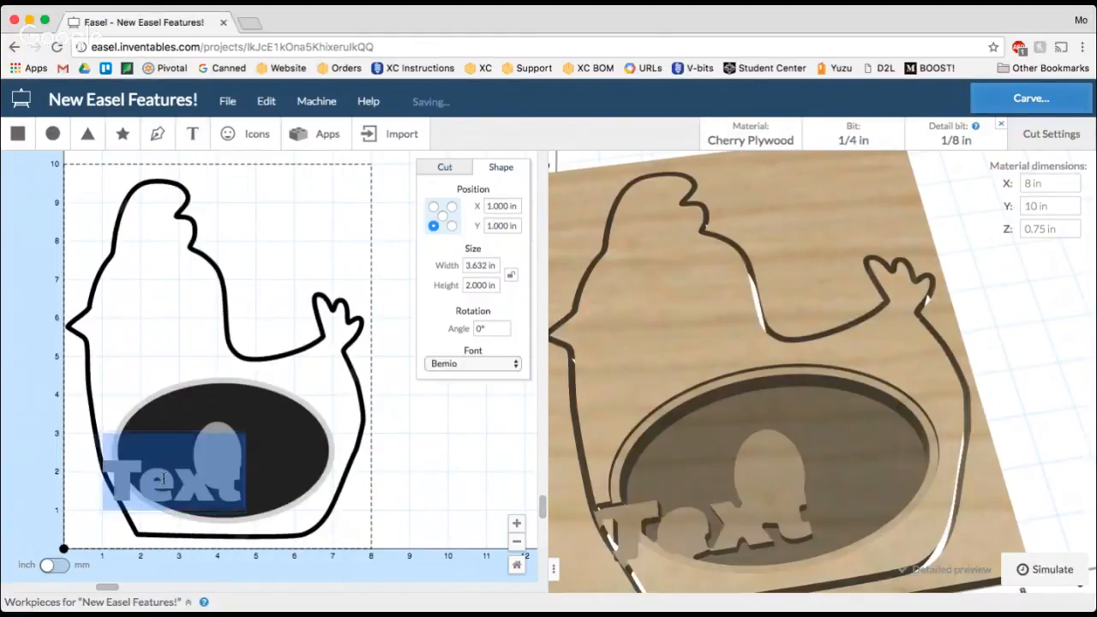
text($)
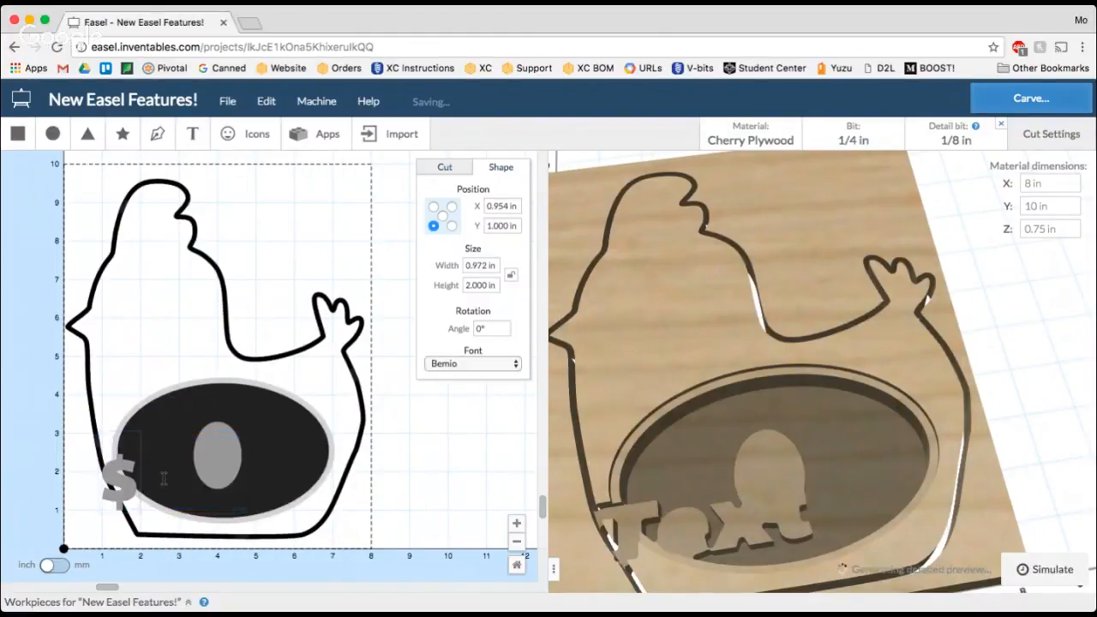
click(37, 522)
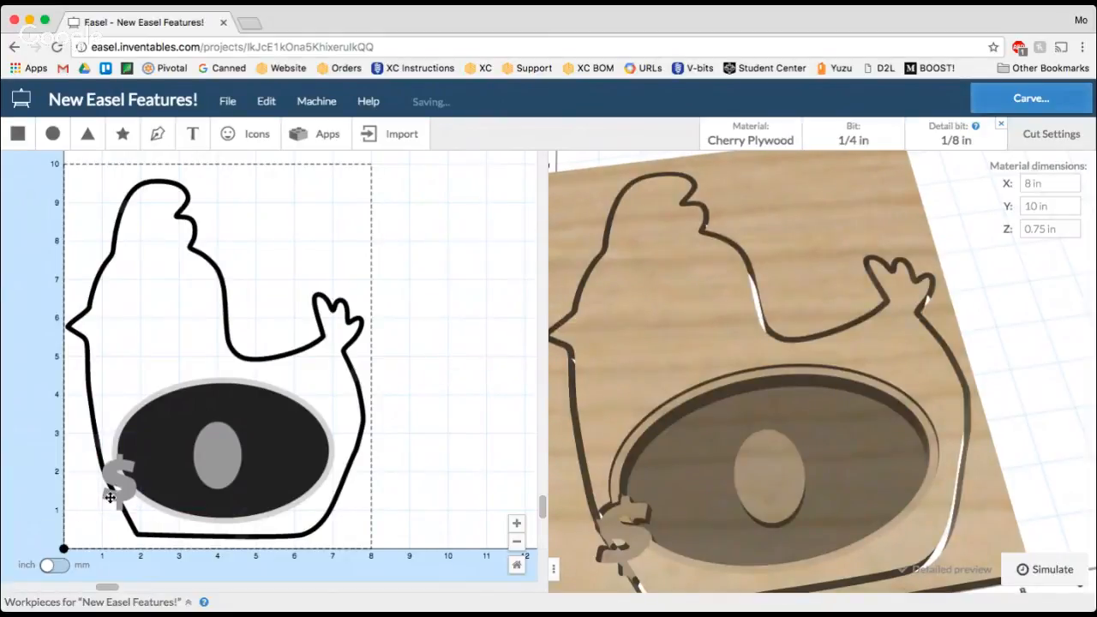
drag(121, 486, 218, 460)
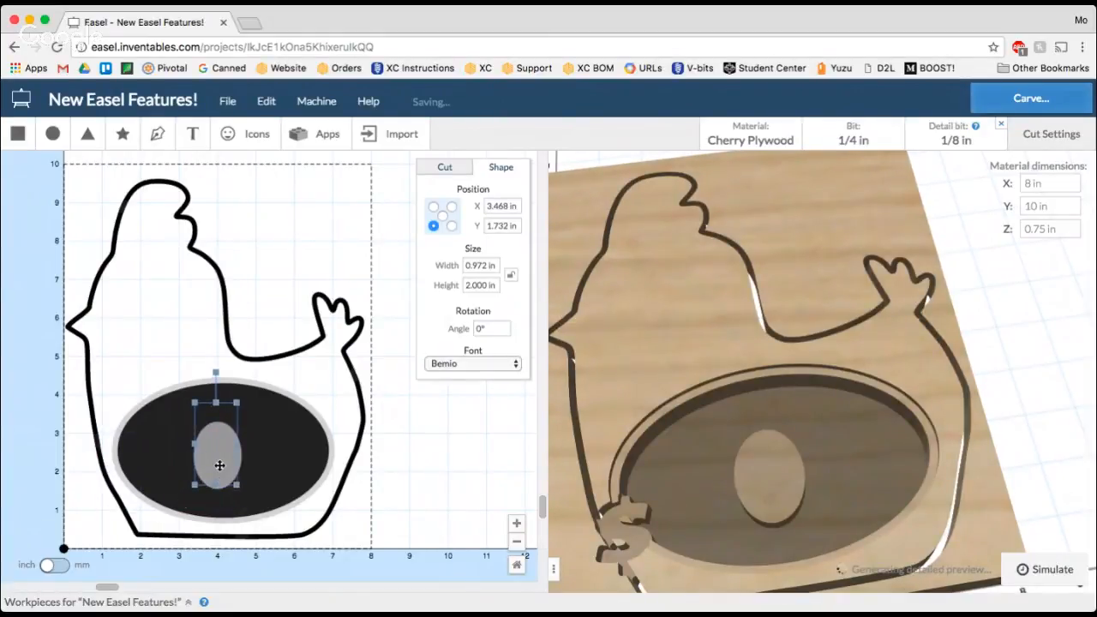
Step: Fit the dollar sign within the small ellipse and set its cut depth to 0.65 in
click(444, 167)
drag(471, 245, 473, 190)
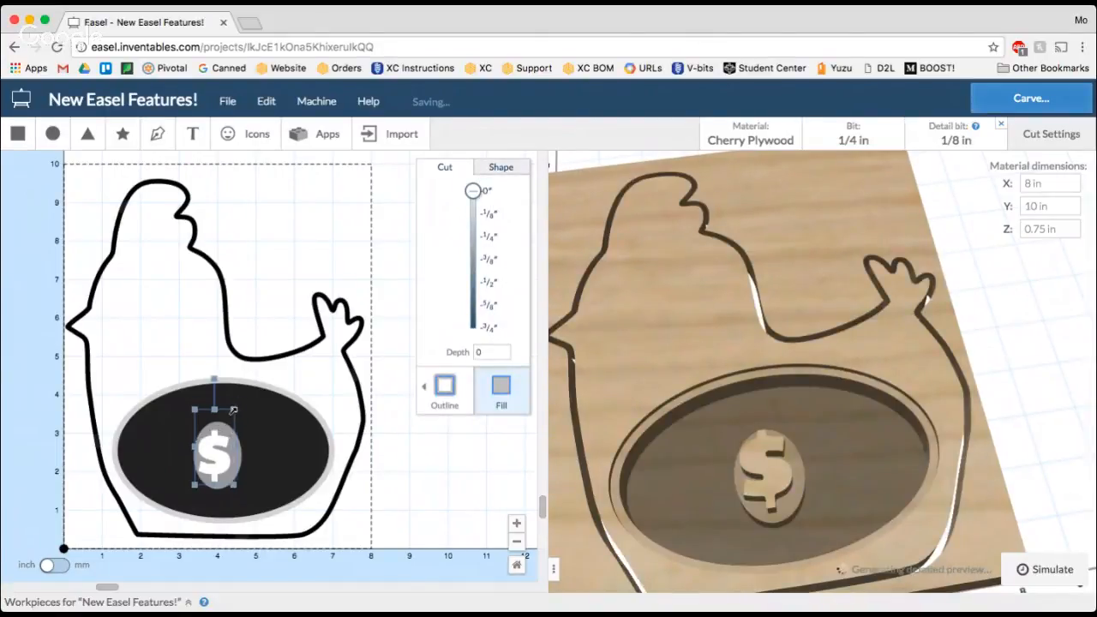
click(465, 350)
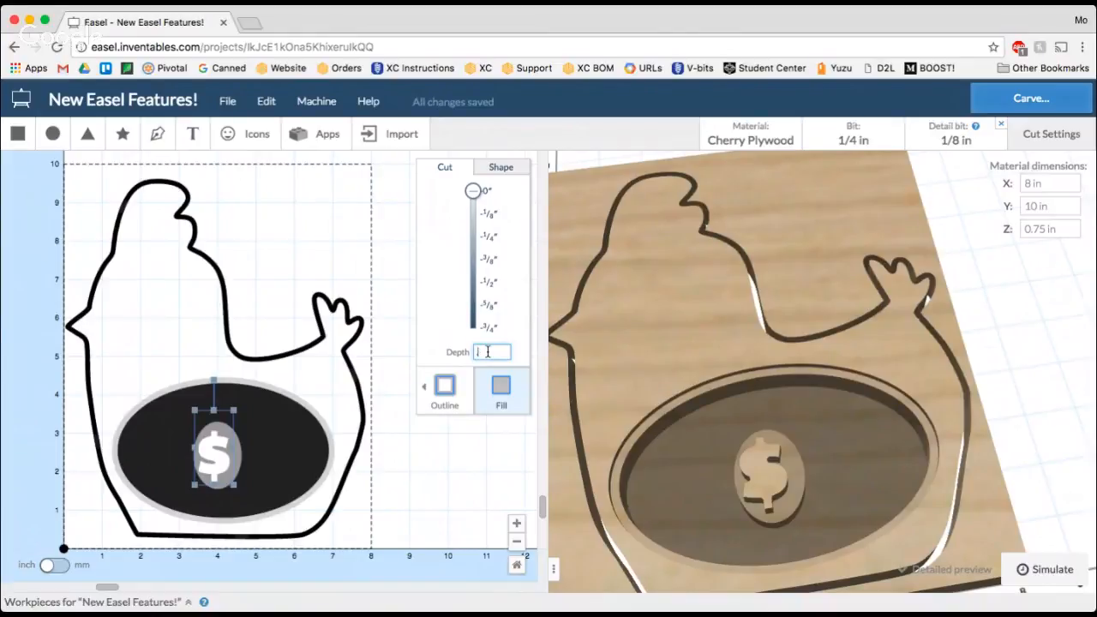
key(Return)
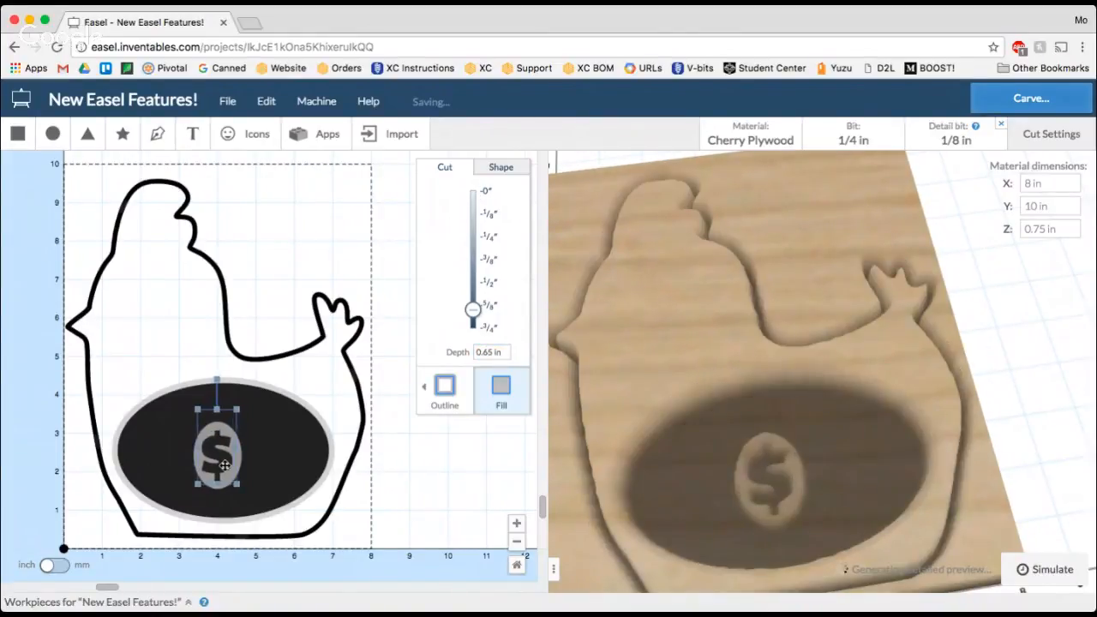
Step: Duplicate the small ellipse with its dollar sign twice, placing one copy on each side of the original inside the oval pocket
shift+click(237, 463)
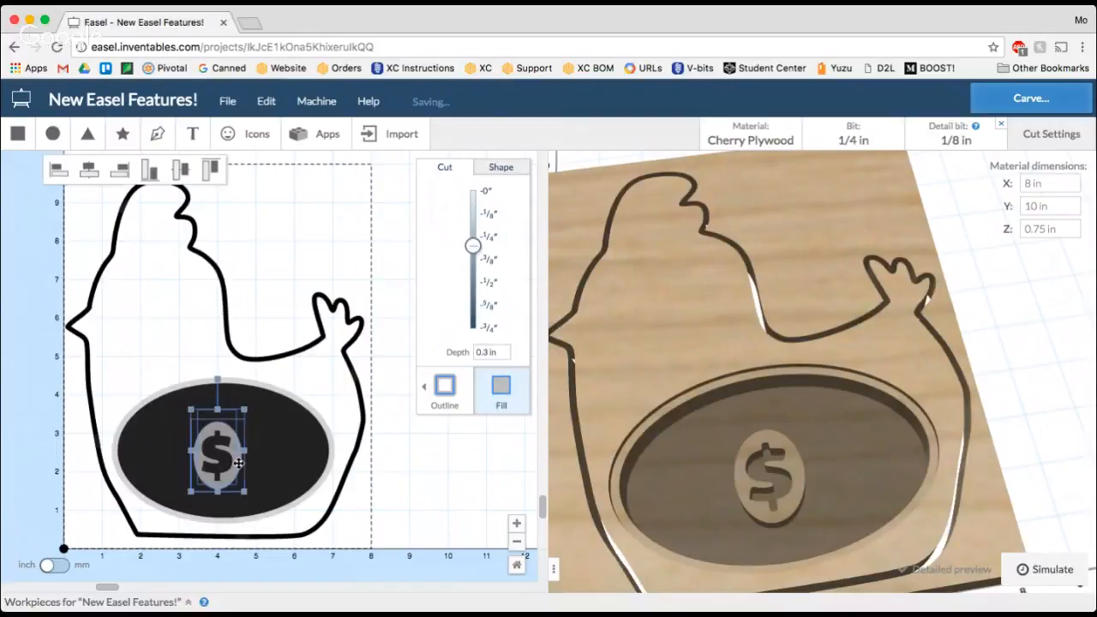
drag(238, 463, 274, 457)
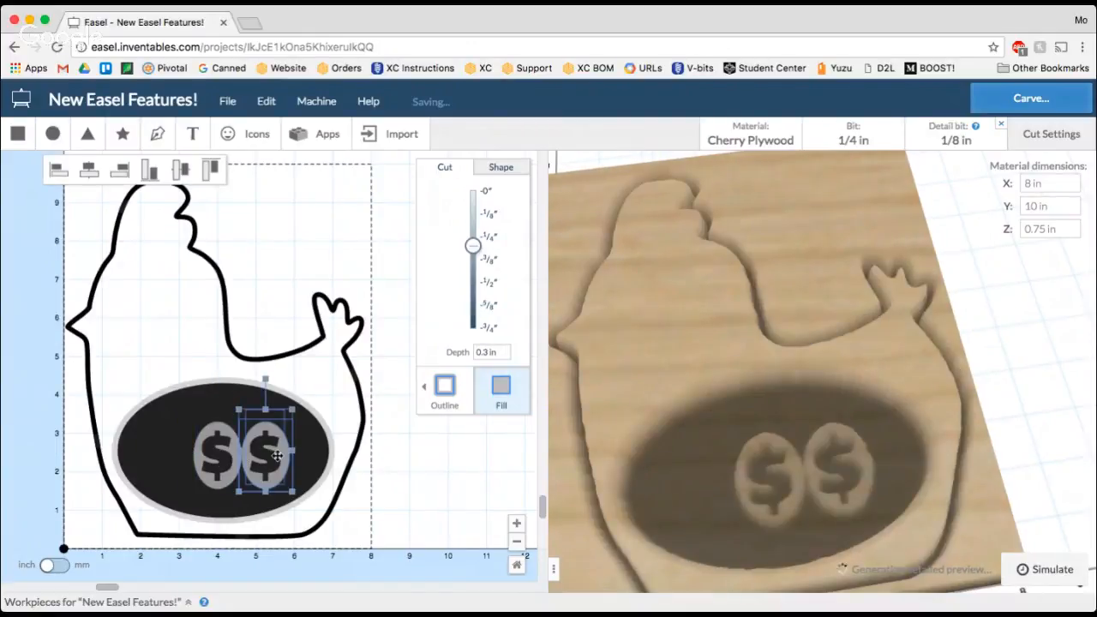
key(Right)
key(Right)
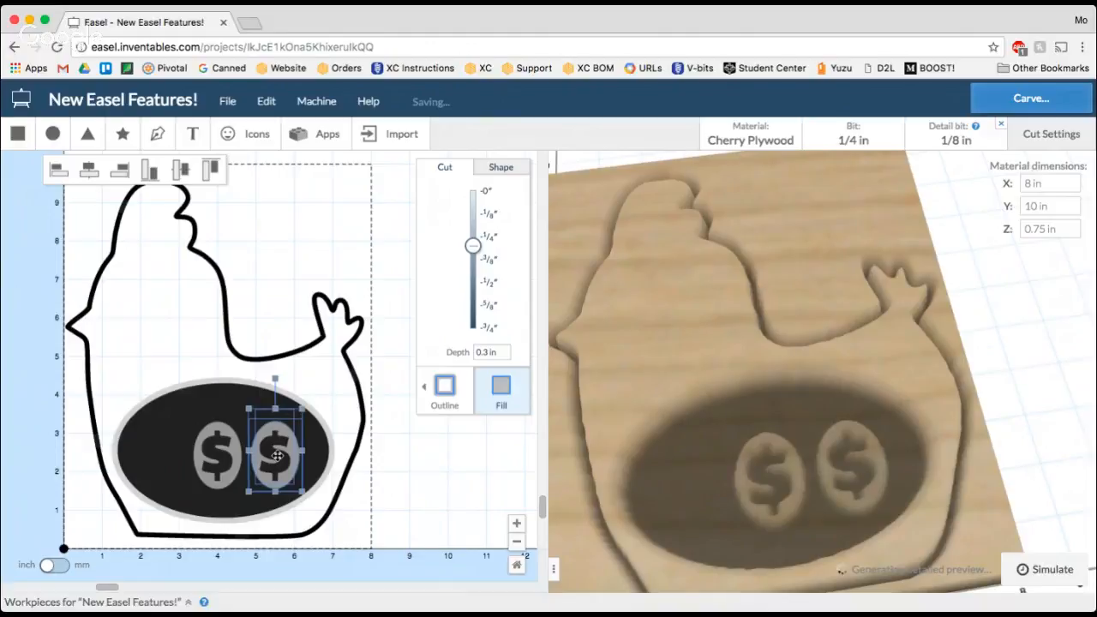
key(super+d)
drag(327, 454, 167, 451)
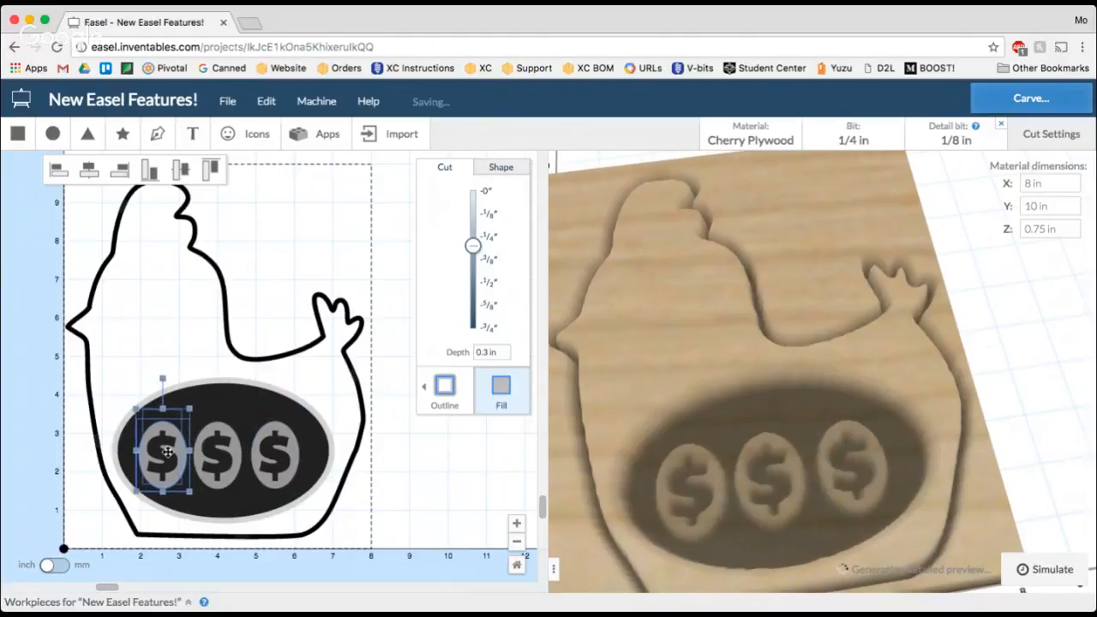
click(402, 448)
click(293, 449)
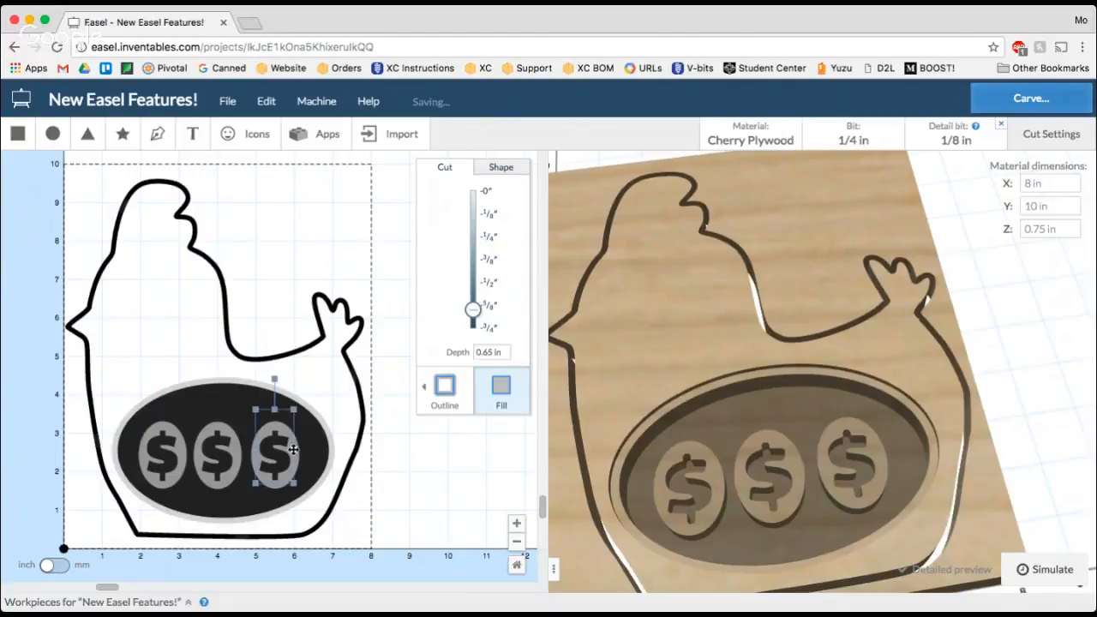
click(387, 465)
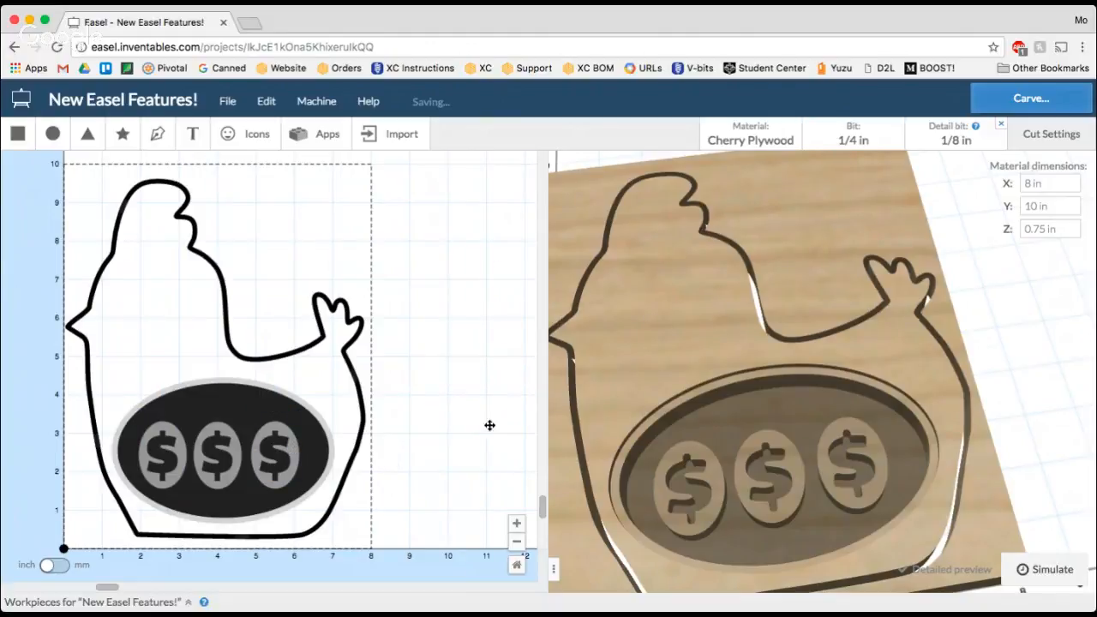
Step: Remove the 1/8 in detail bit and examine how the dollar signs and the gaps between the ellipses carve in the 3D preview
drag(753, 484, 766, 462)
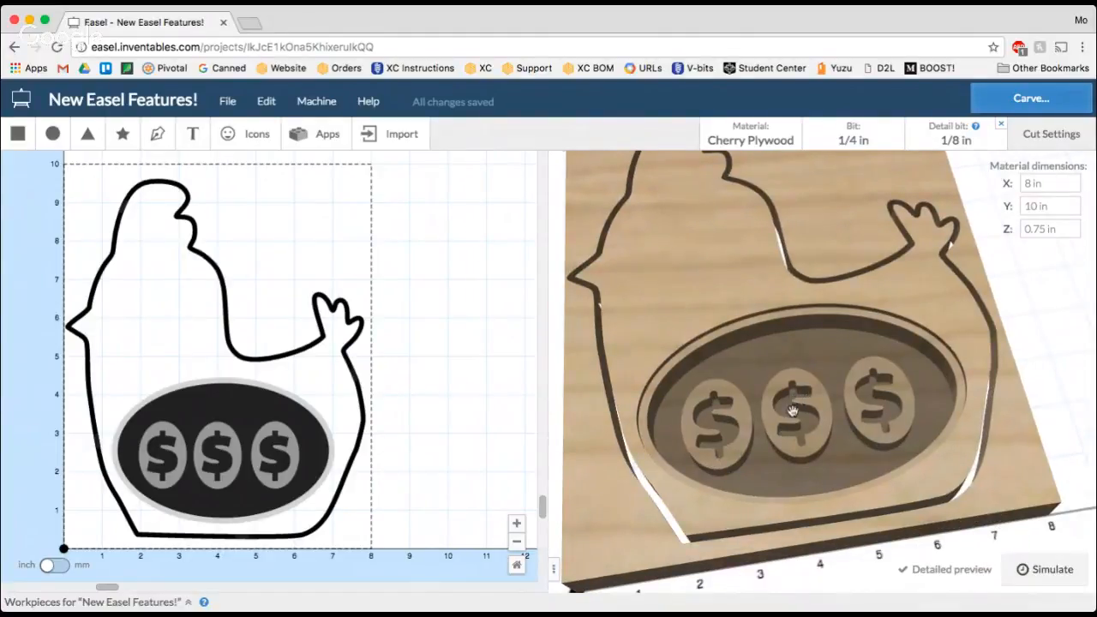
drag(794, 403, 770, 488)
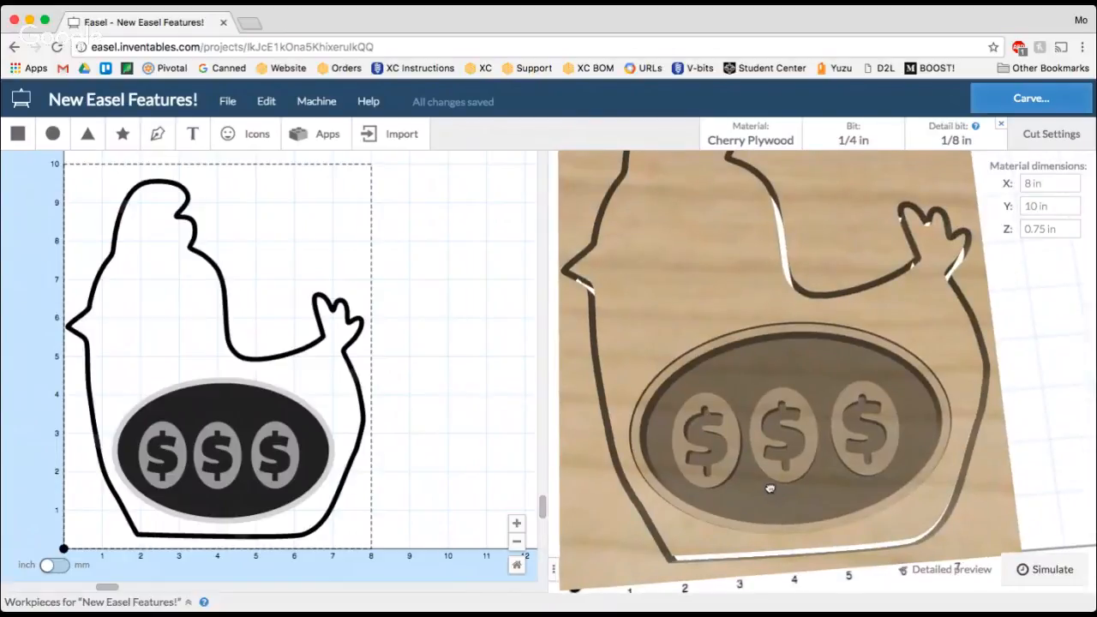
click(1001, 127)
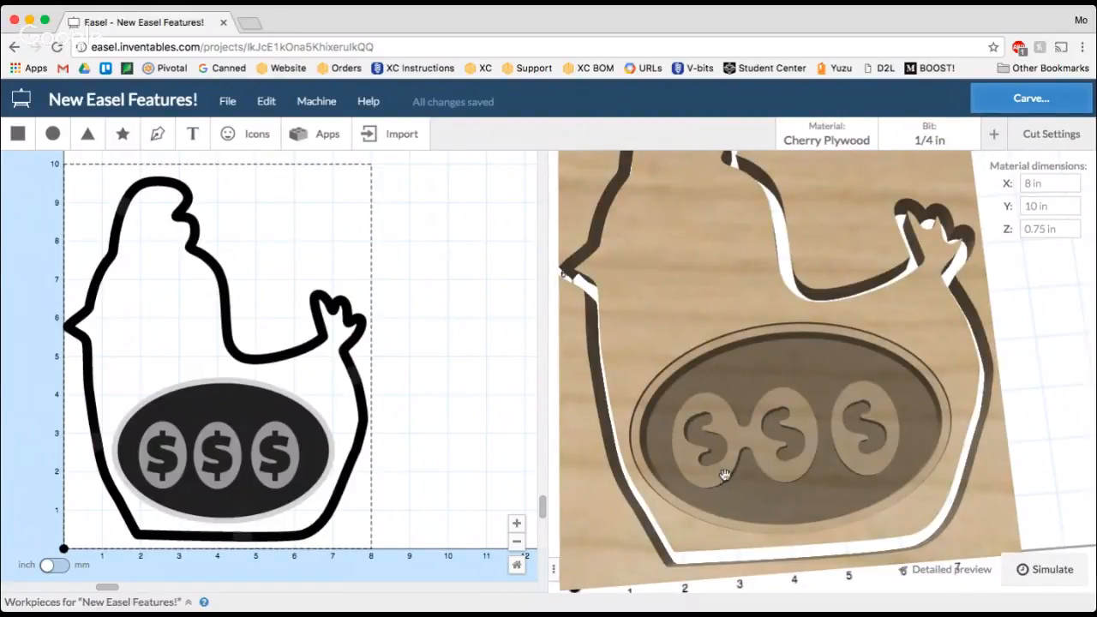
drag(763, 447, 805, 400)
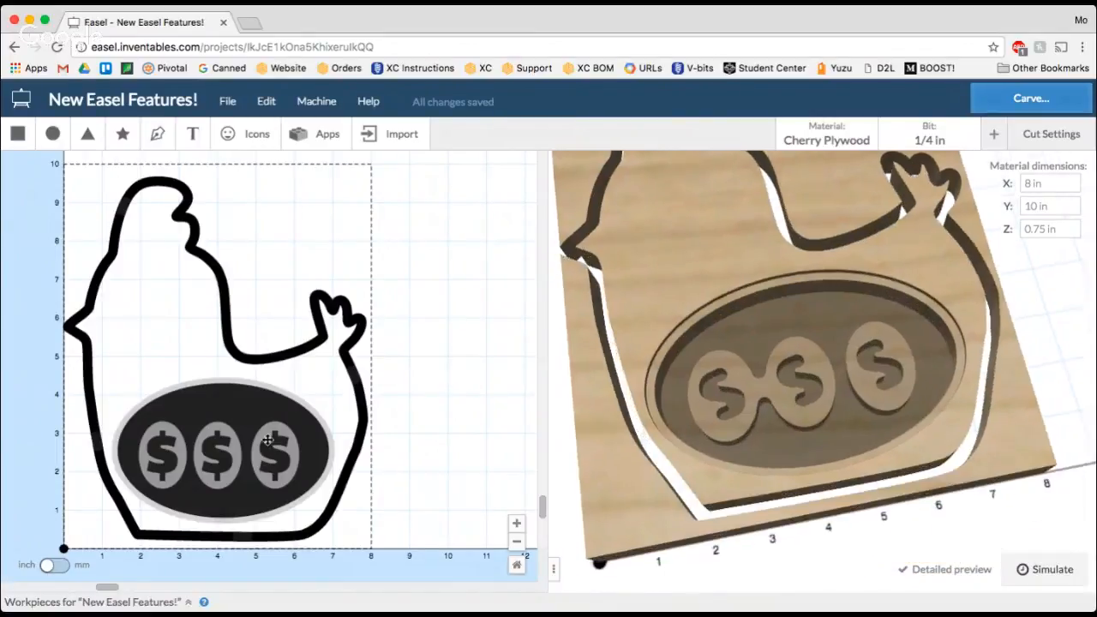
Step: Nudge the middle ellipse and its dollar sign slightly to the right to widen the gap to the left one
click(221, 445)
shift+click(240, 456)
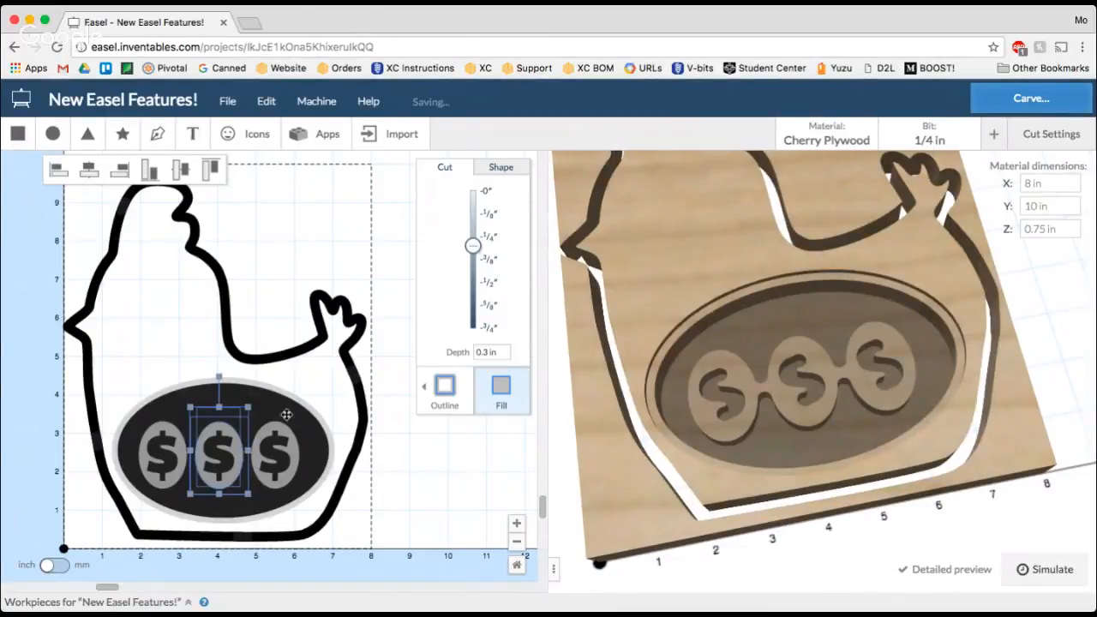
key(Right)
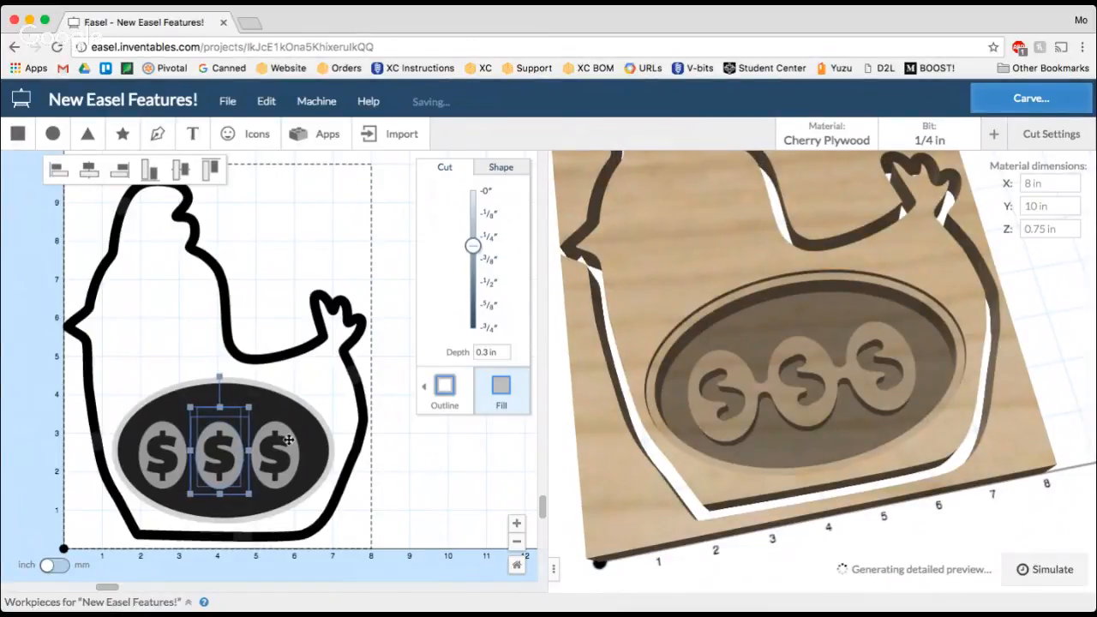
Step: Move the rightmost ellipse and its dollar sign further right and re-center the middle pair between its neighbours
click(283, 442)
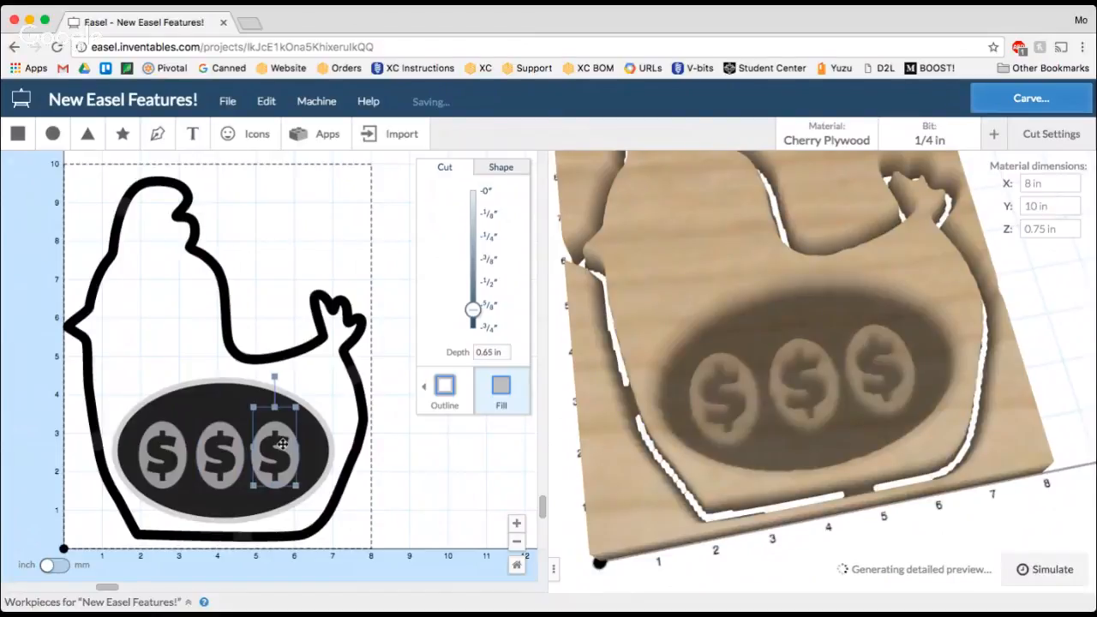
click(394, 460)
click(285, 467)
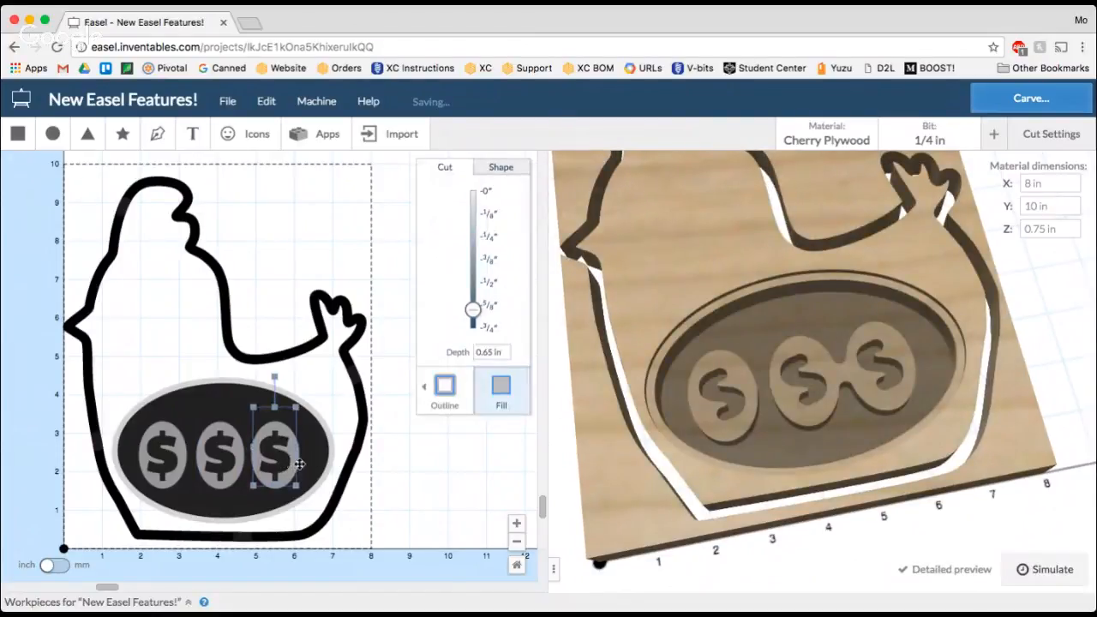
click(294, 460)
click(392, 477)
click(291, 465)
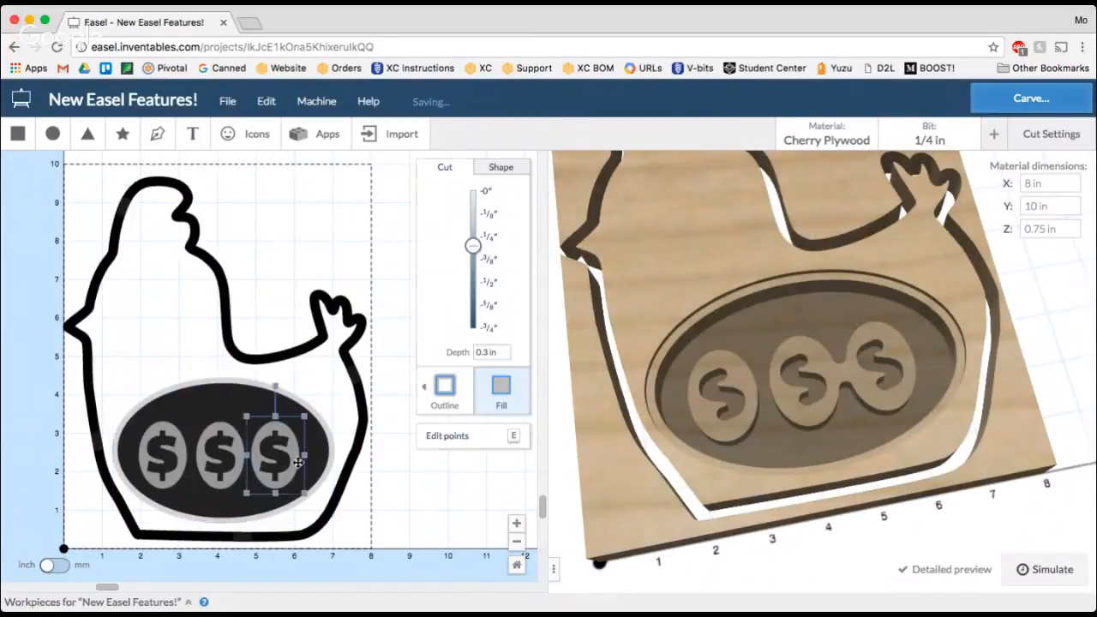
drag(286, 463, 295, 462)
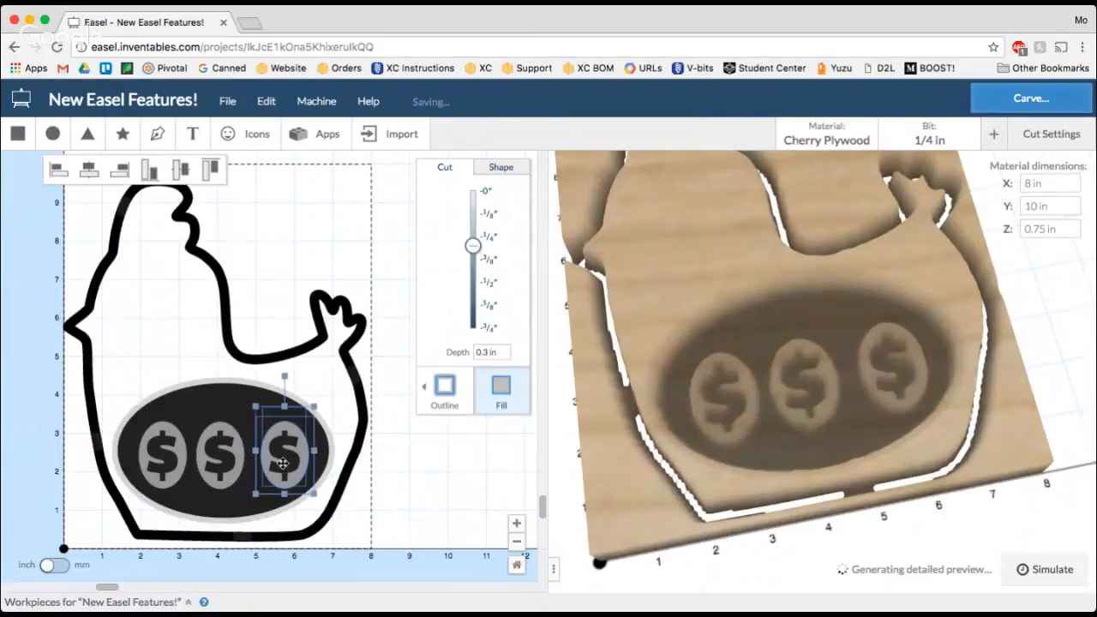
click(240, 461)
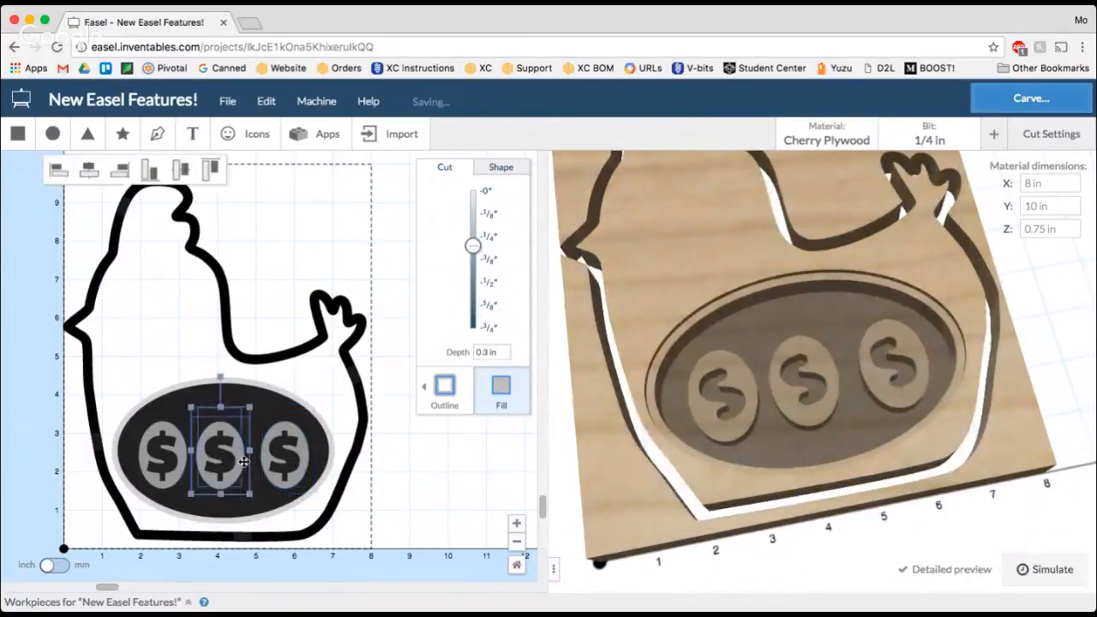
click(408, 481)
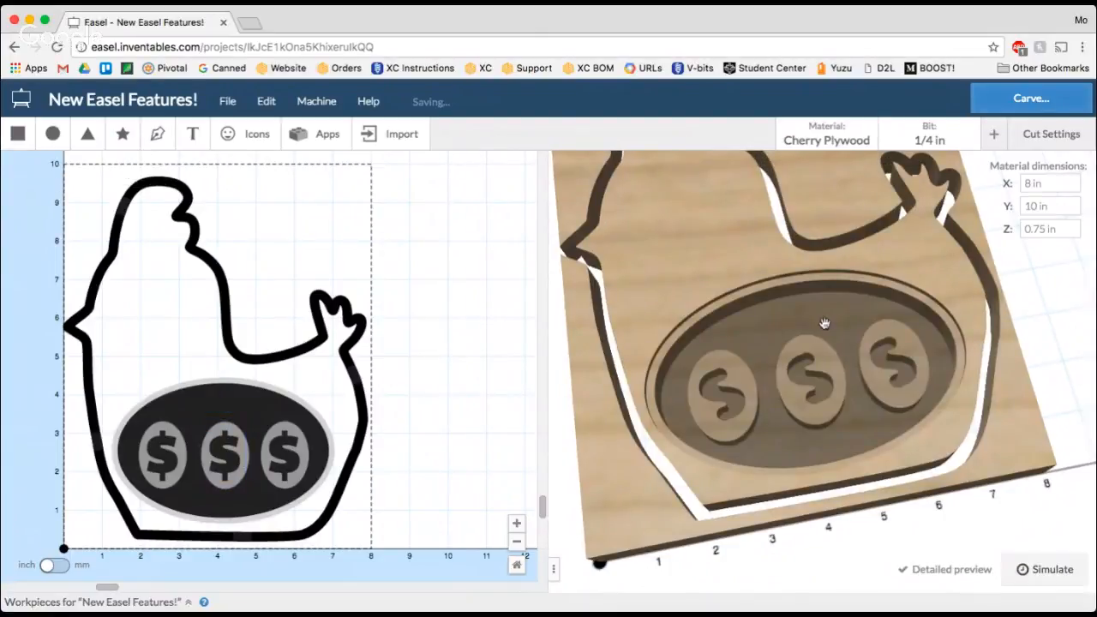
Step: Add the 1/8 in detail bit back to the chicken workpiece and check the dollar signs in the 3D preview
click(994, 133)
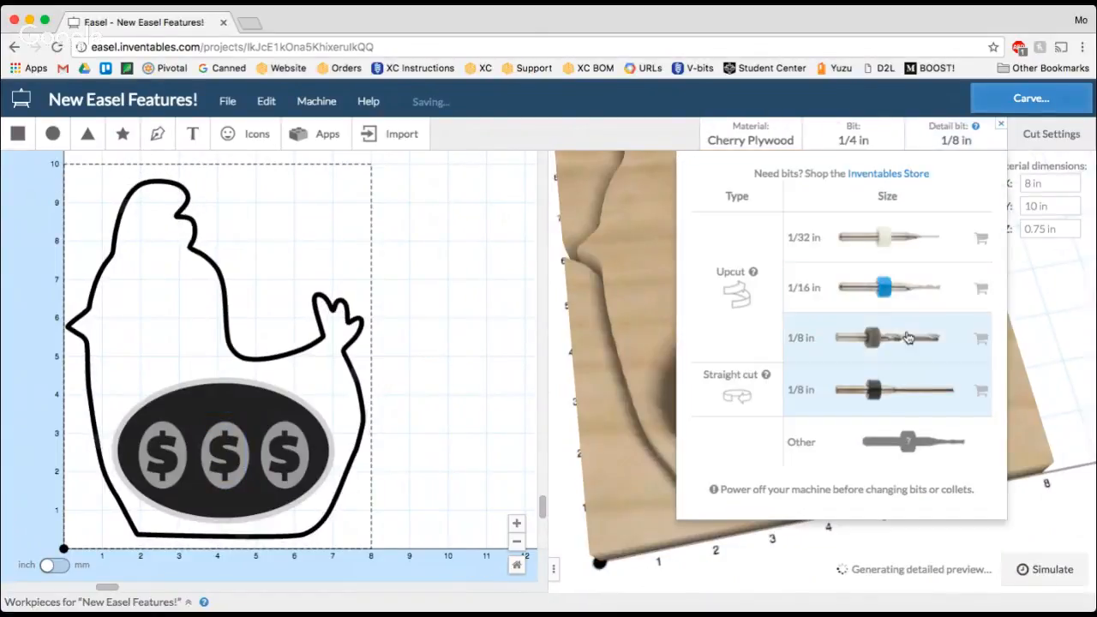
click(623, 381)
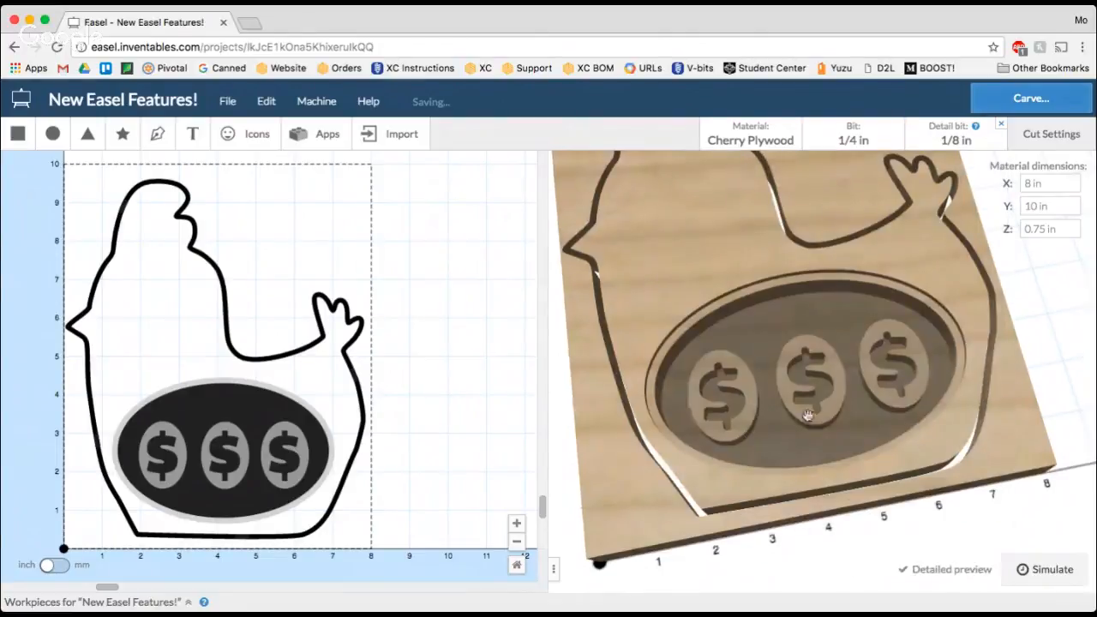
drag(931, 397, 880, 466)
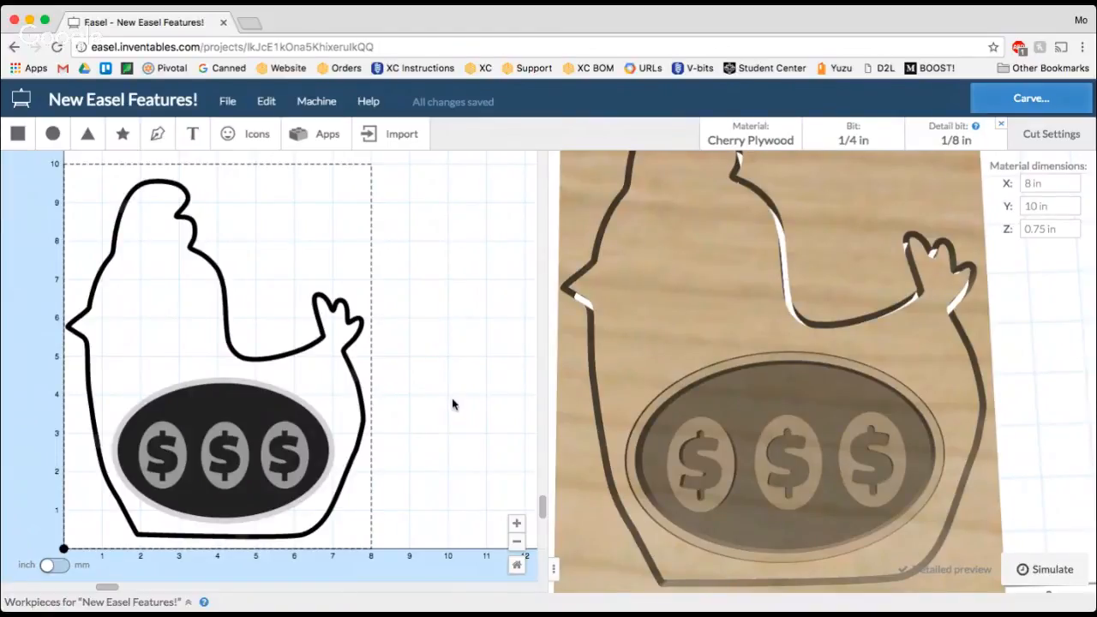
click(172, 433)
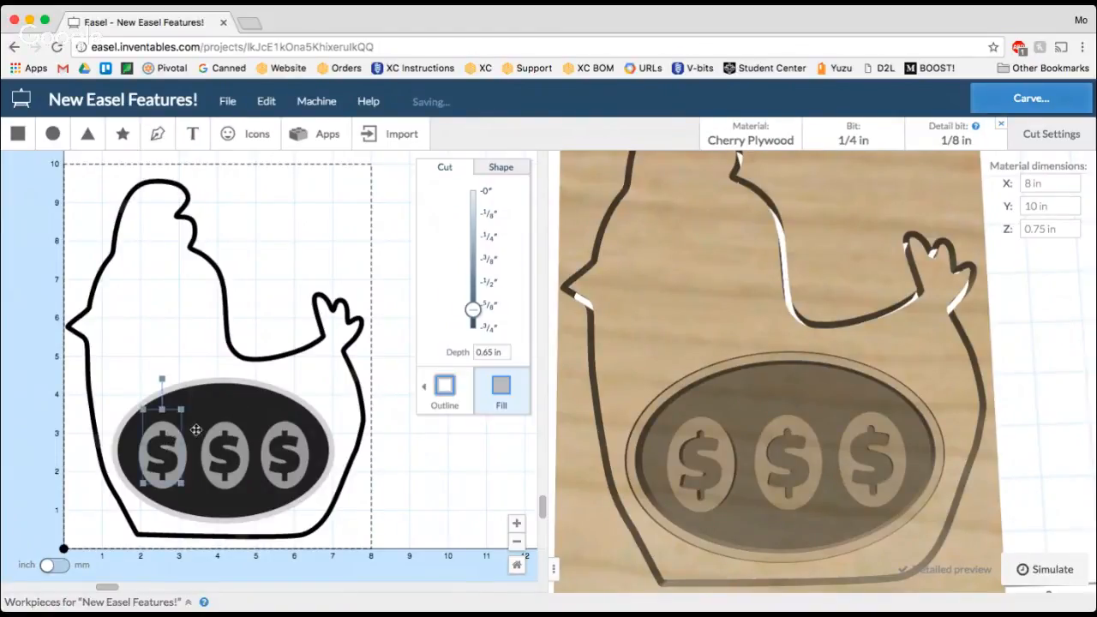
shift+click(242, 432)
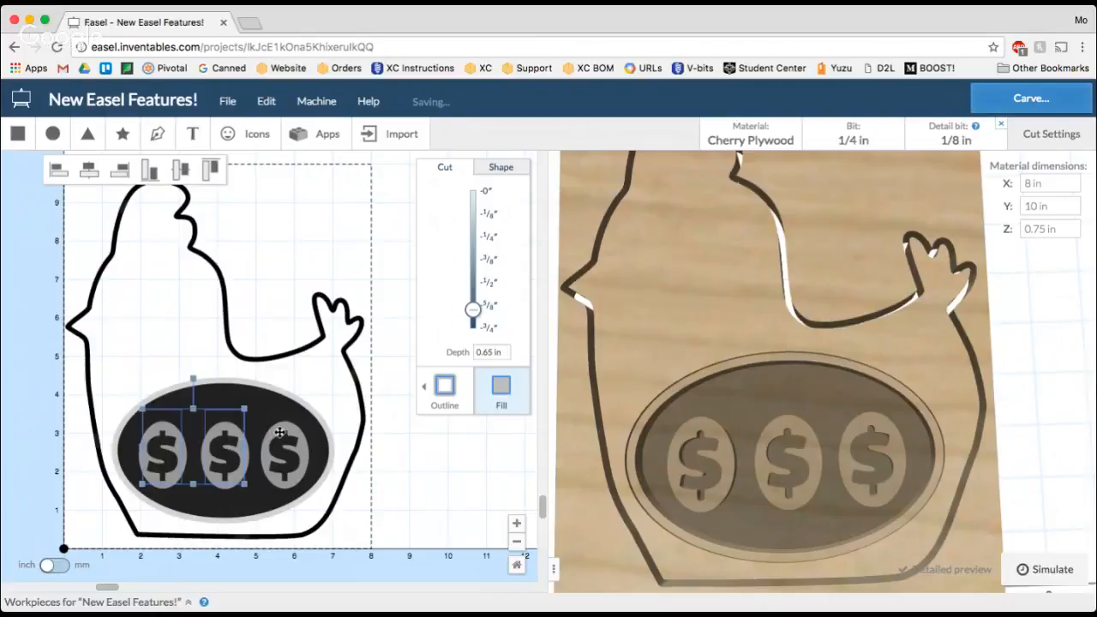
shift+click(279, 433)
click(350, 435)
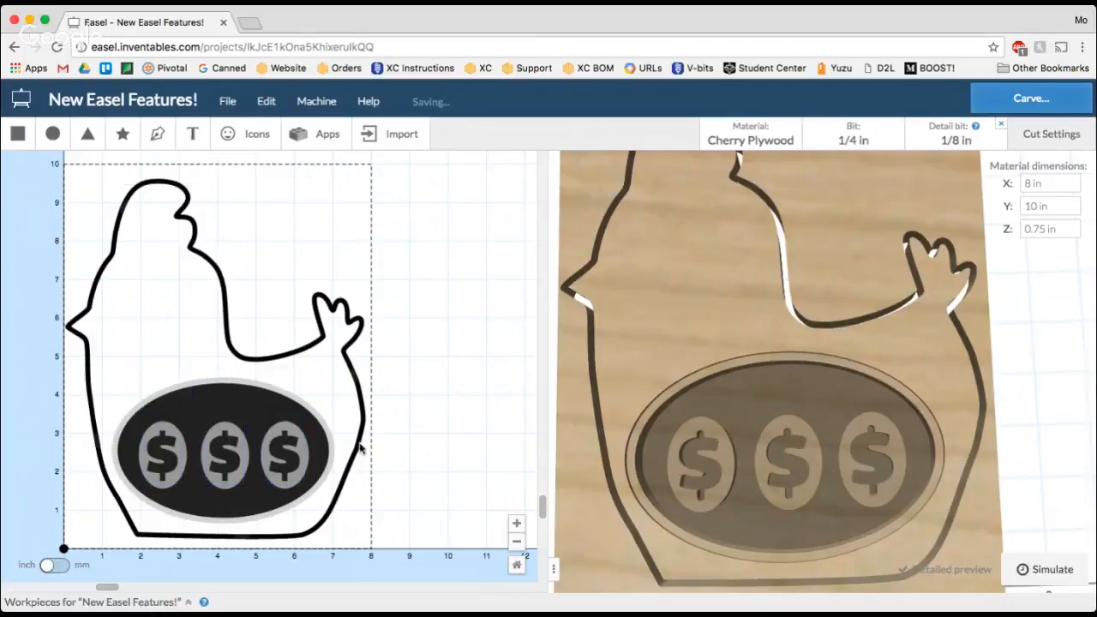
Step: Set the cut depth of the three egg ellipses to about 0.5375 in and check them in the 3D preview
click(287, 431)
click(307, 453)
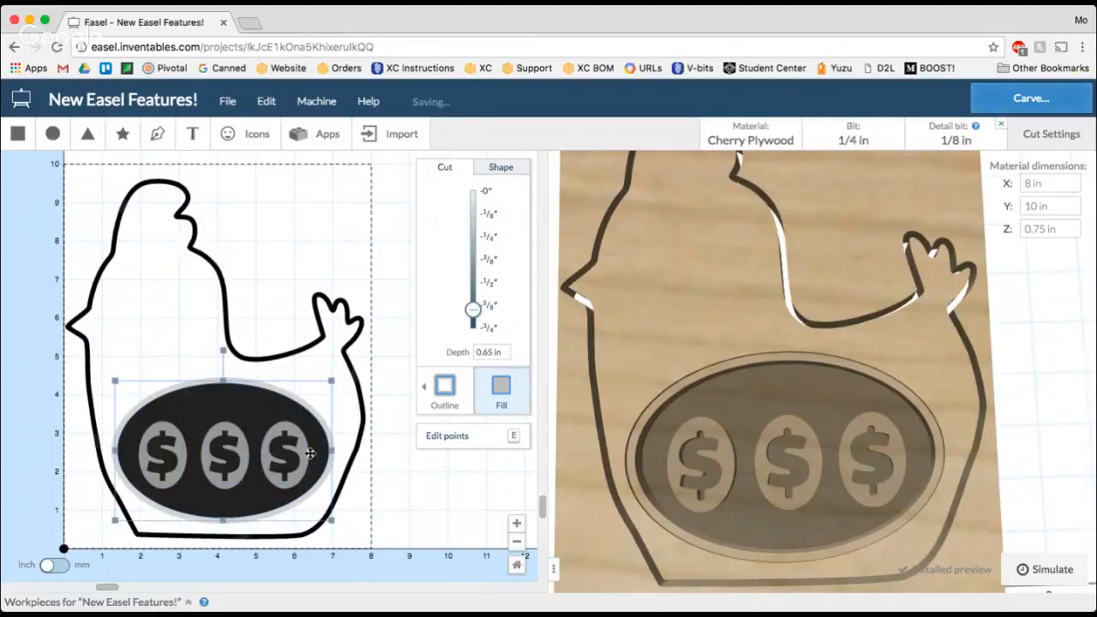
scroll(305, 455, up, 3)
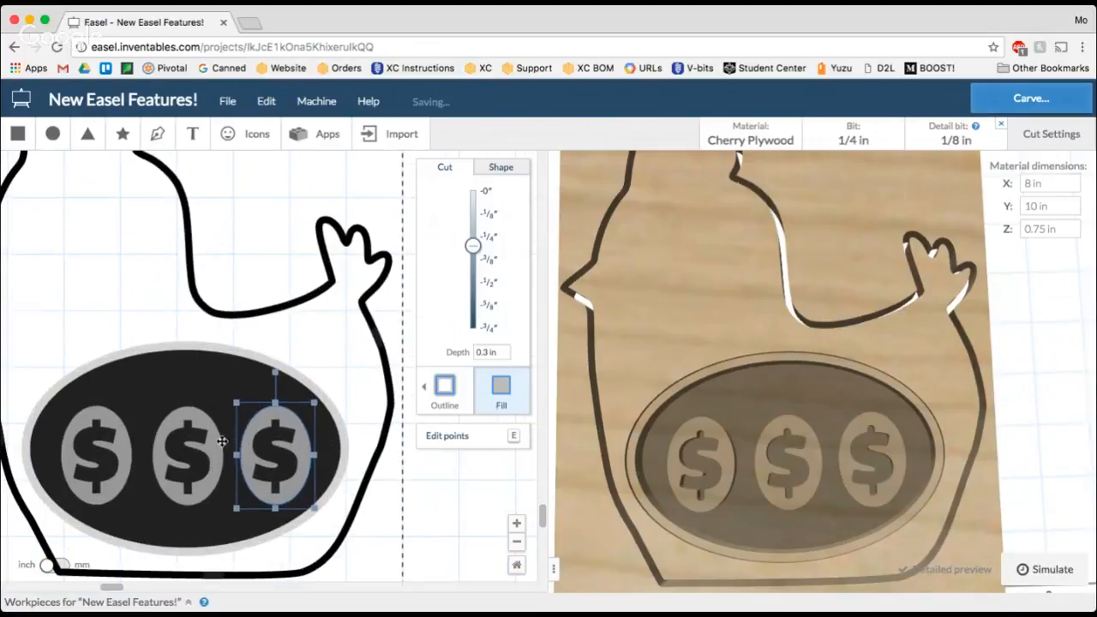
shift+click(221, 442)
shift+click(130, 450)
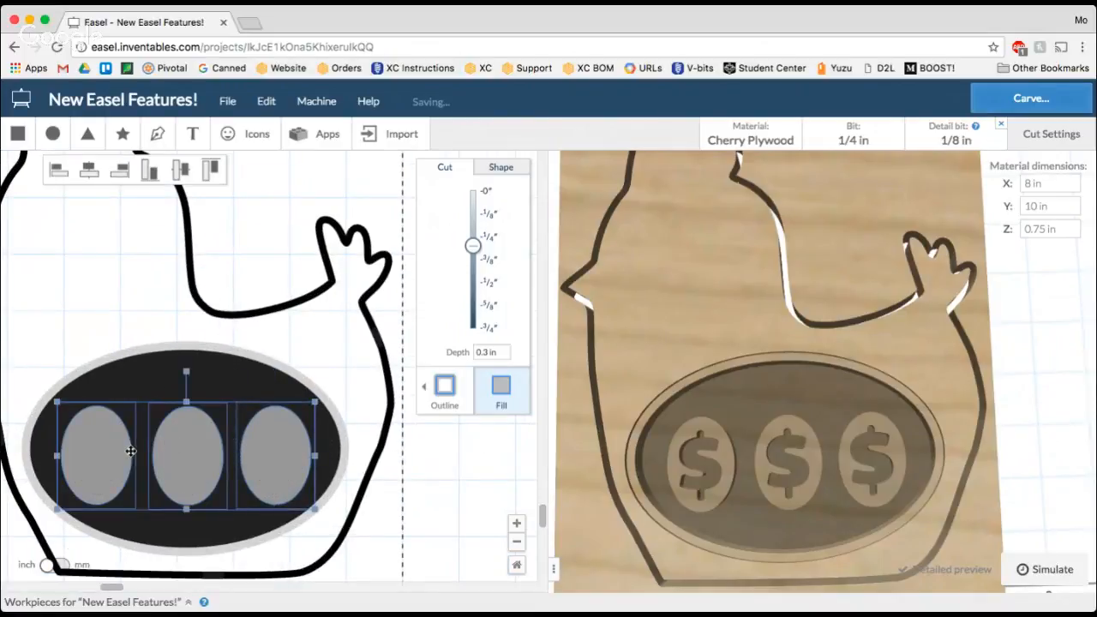
drag(753, 511, 822, 327)
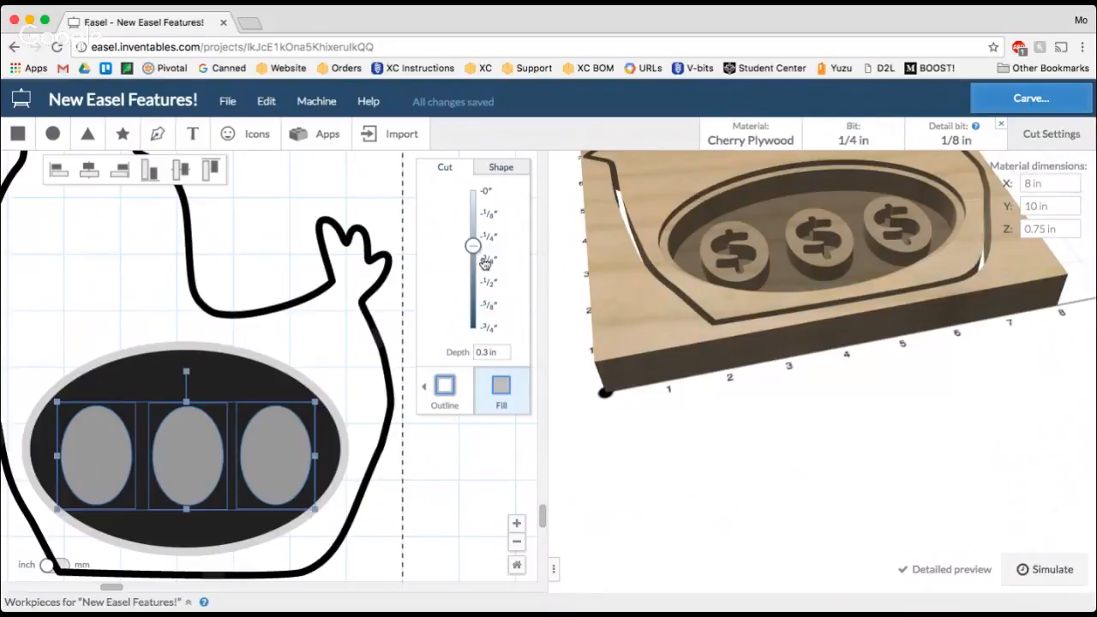
drag(473, 248, 470, 295)
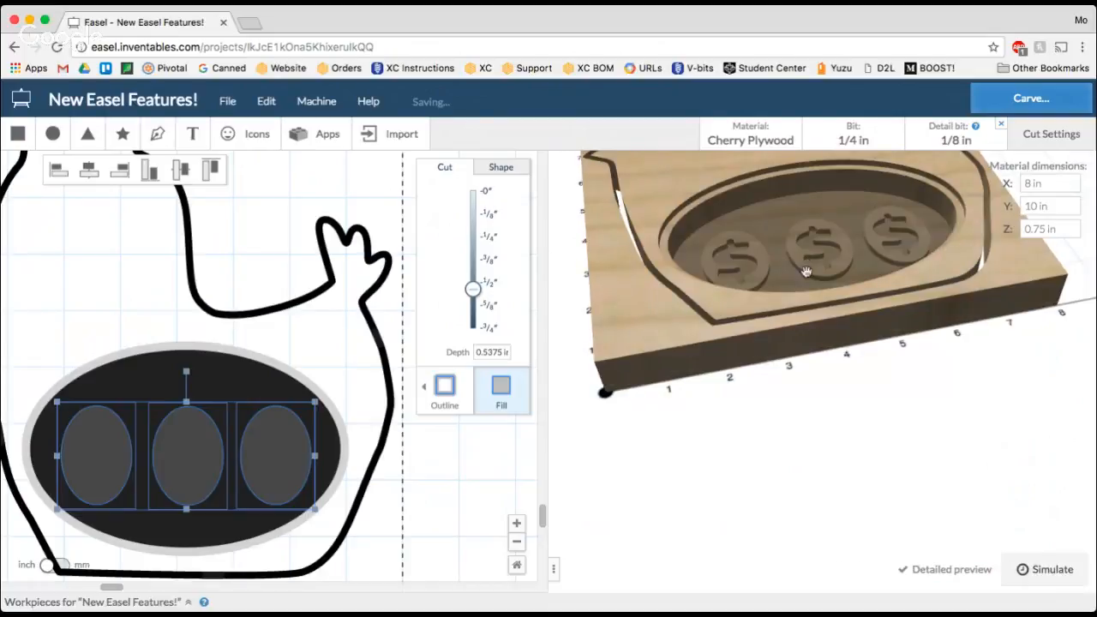
drag(861, 242, 814, 369)
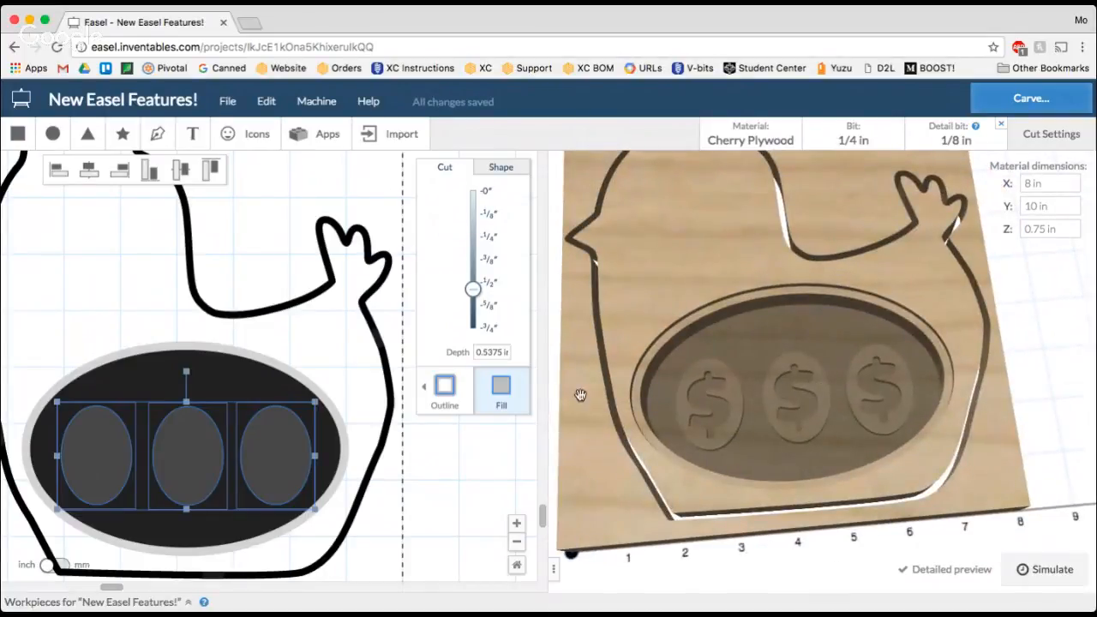
click(425, 456)
scroll(273, 451, left, 3)
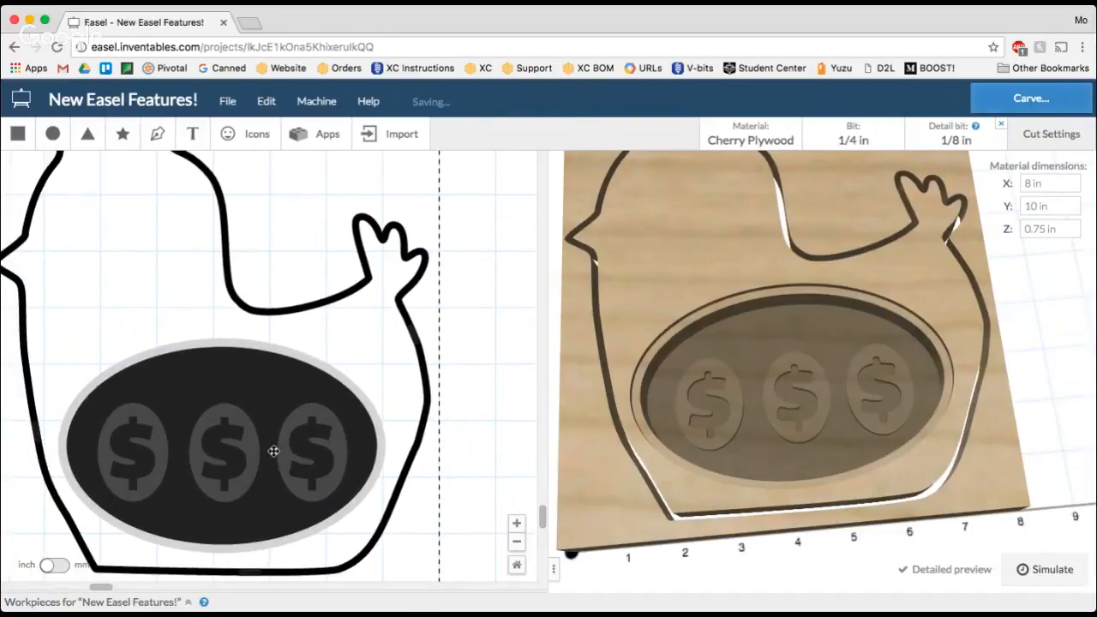
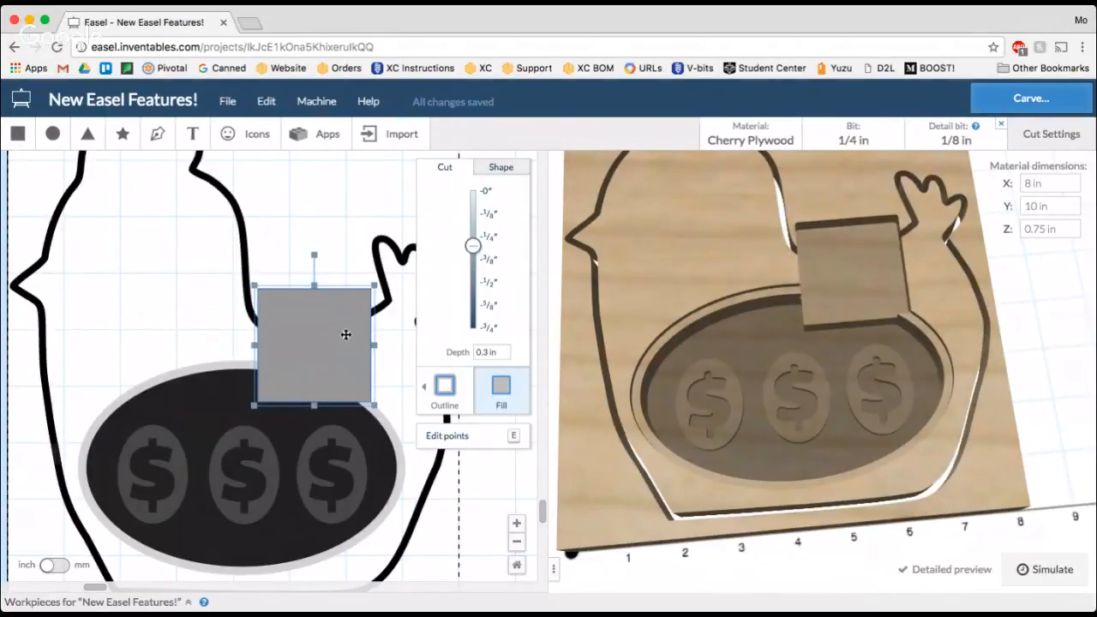
Step: Make the square 1.3 in wide and about 1.52 in high, positioned at about X 4.57, Y 3.75 in over the pocket's upper edge
click(503, 169)
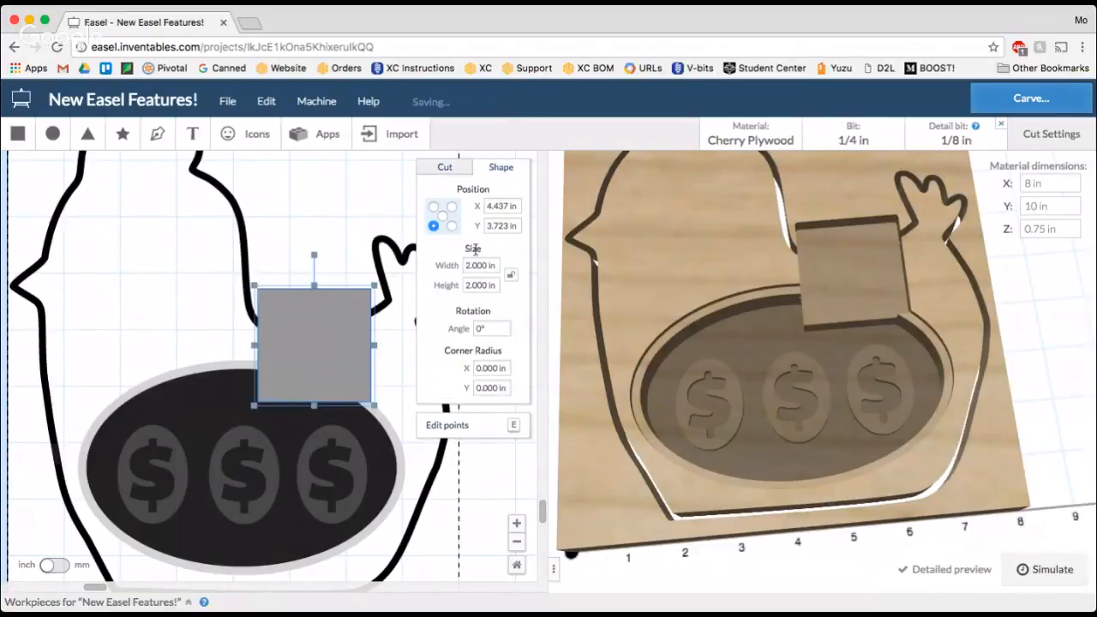
click(476, 265)
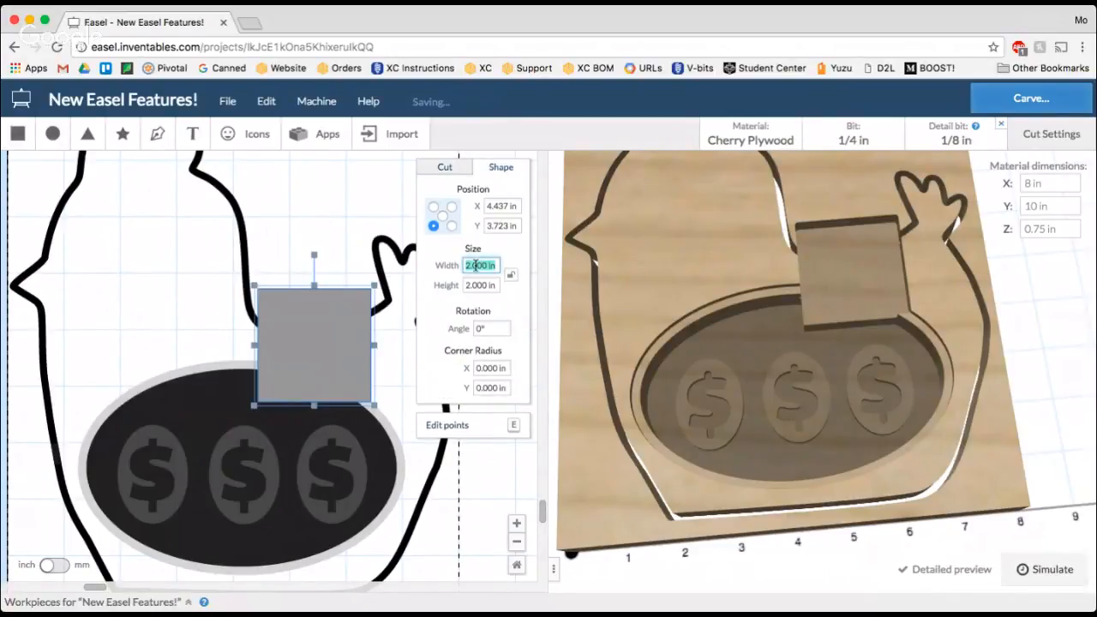
text(1.3)
key(Return)
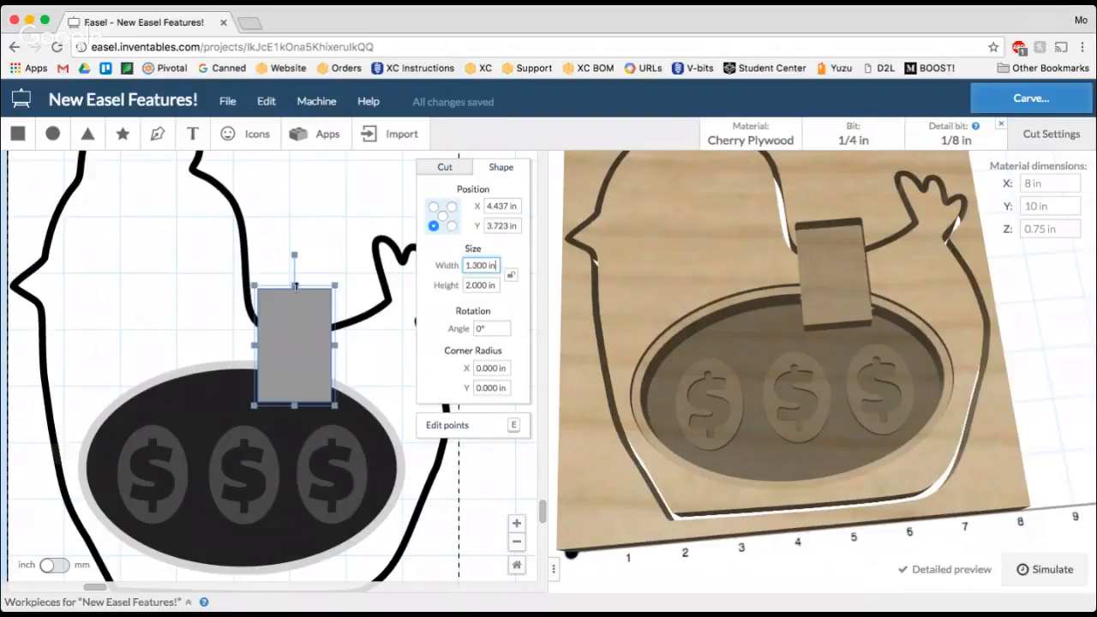
drag(295, 286, 309, 340)
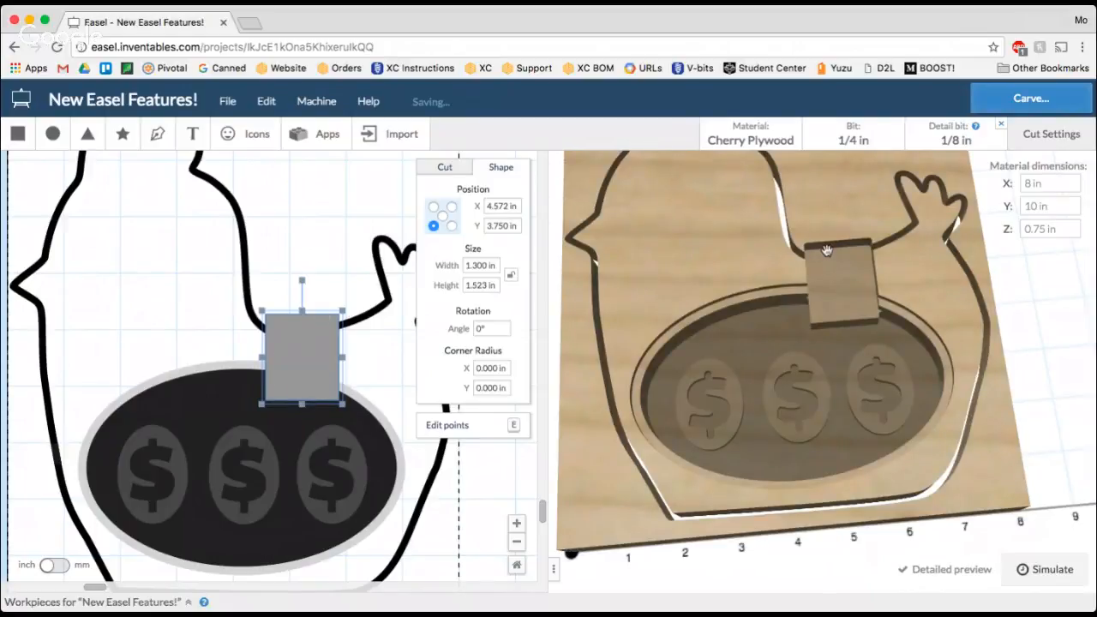
drag(828, 251, 839, 371)
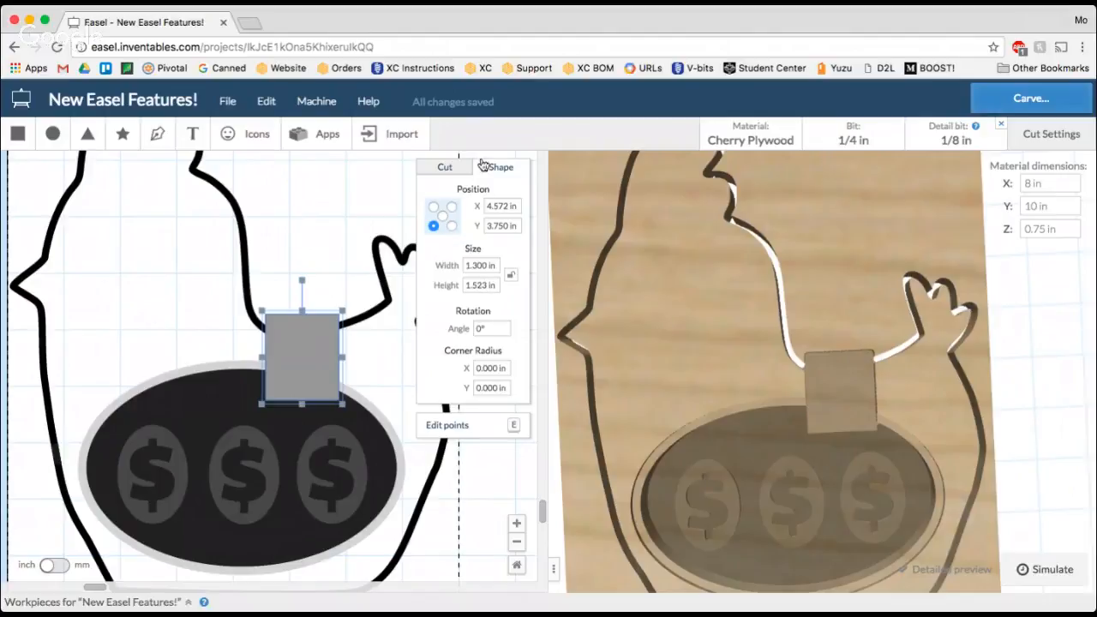
Step: Examine the rectangle's cut depth and how it crosses the oval pocket's rim in the 3D preview
click(445, 167)
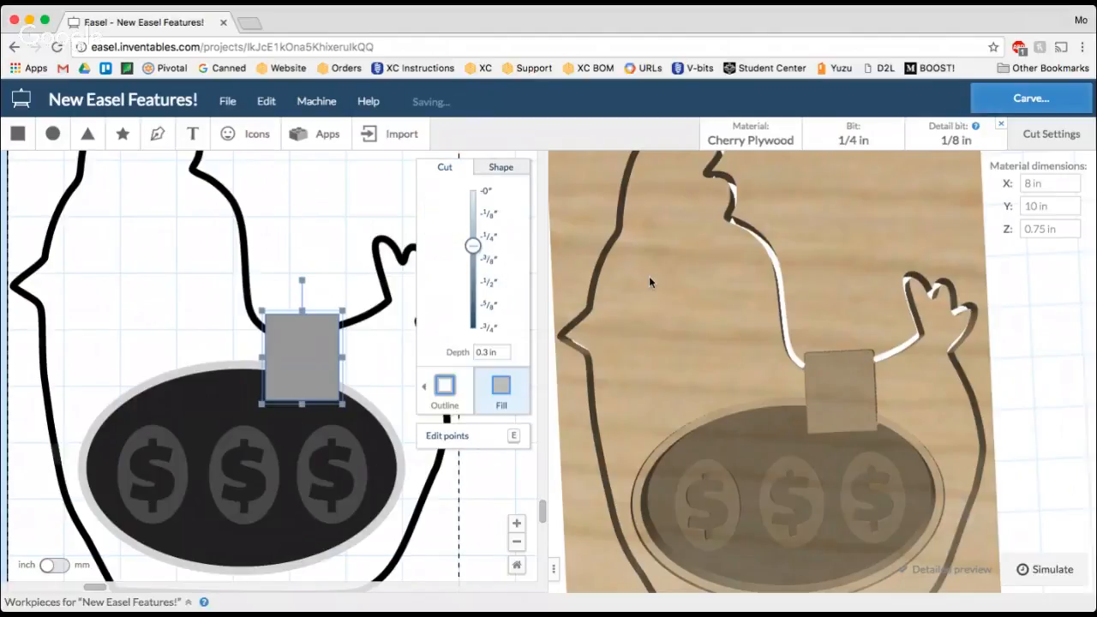
drag(816, 473, 853, 272)
scroll(827, 232, up, 5)
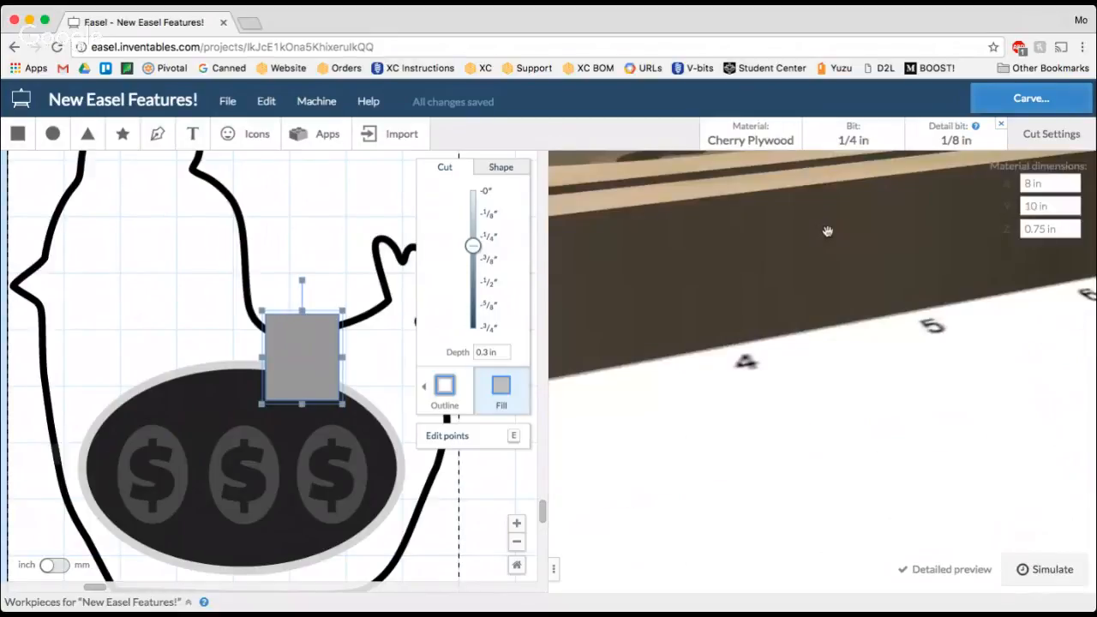
drag(828, 232, 791, 275)
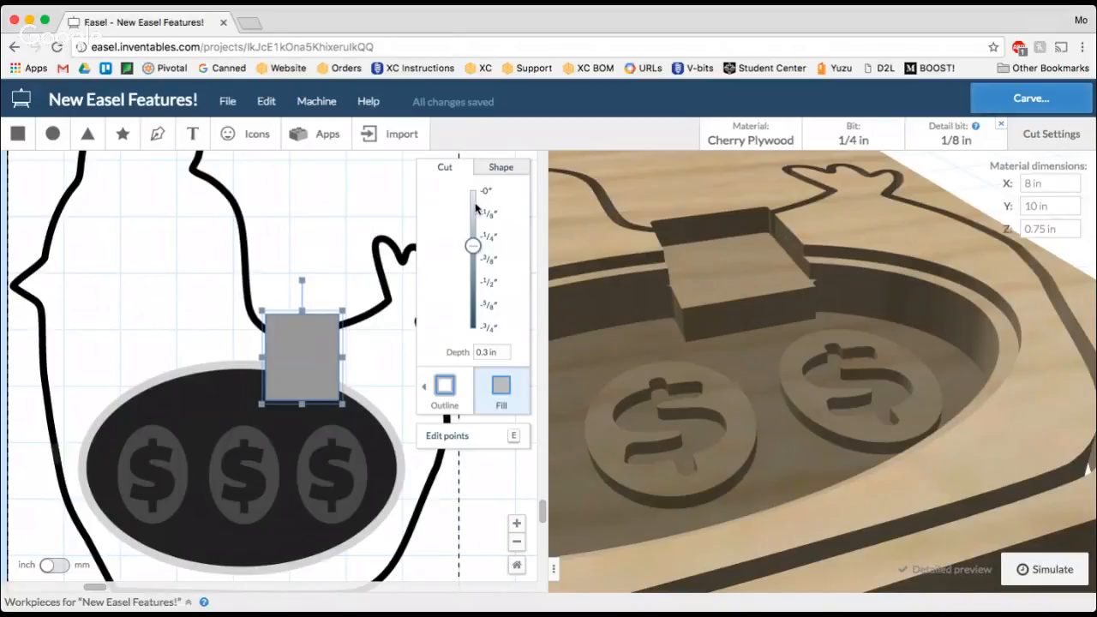
click(487, 352)
scroll(926, 288, up, 5)
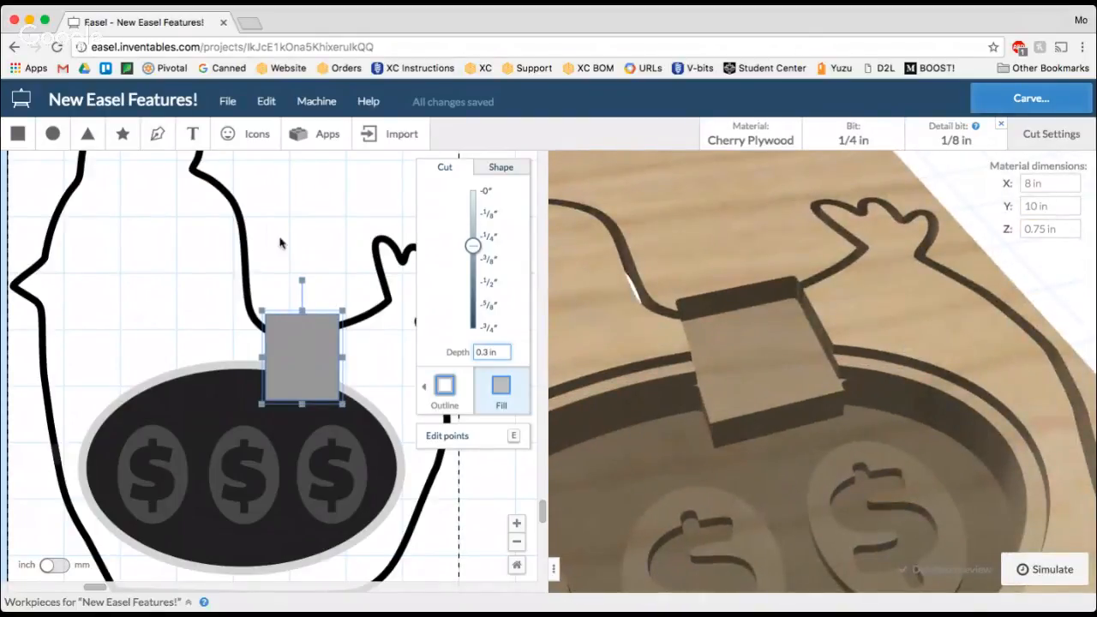
Step: Send the rectangle behind the chicken outline and the oval pocket, and check the overlap in the 3D preview
click(246, 257)
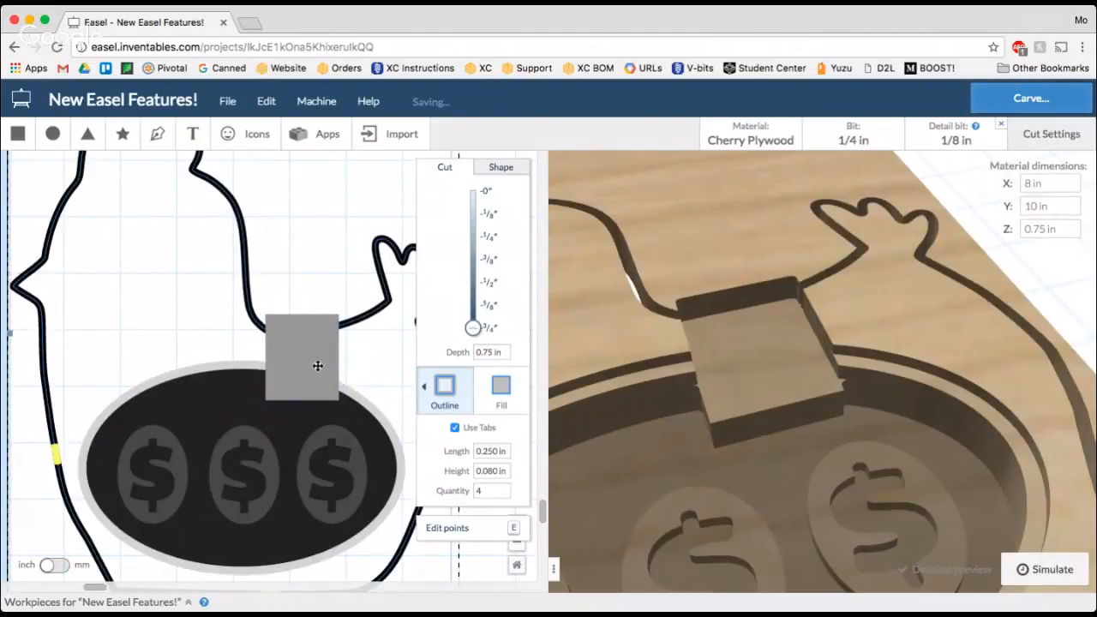
click(303, 356)
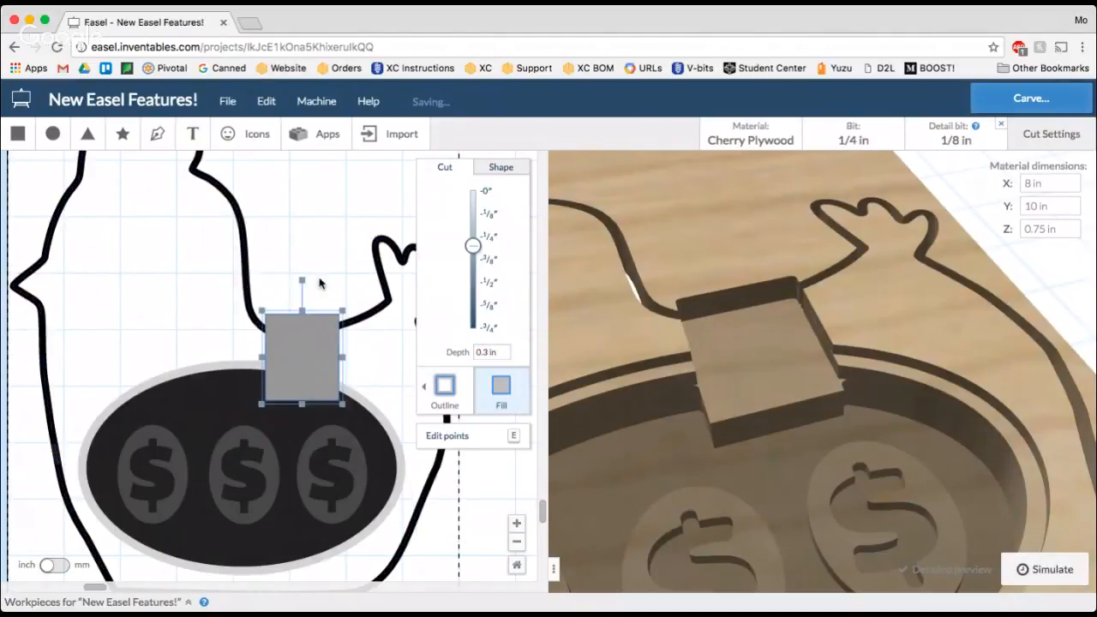
right_click(313, 349)
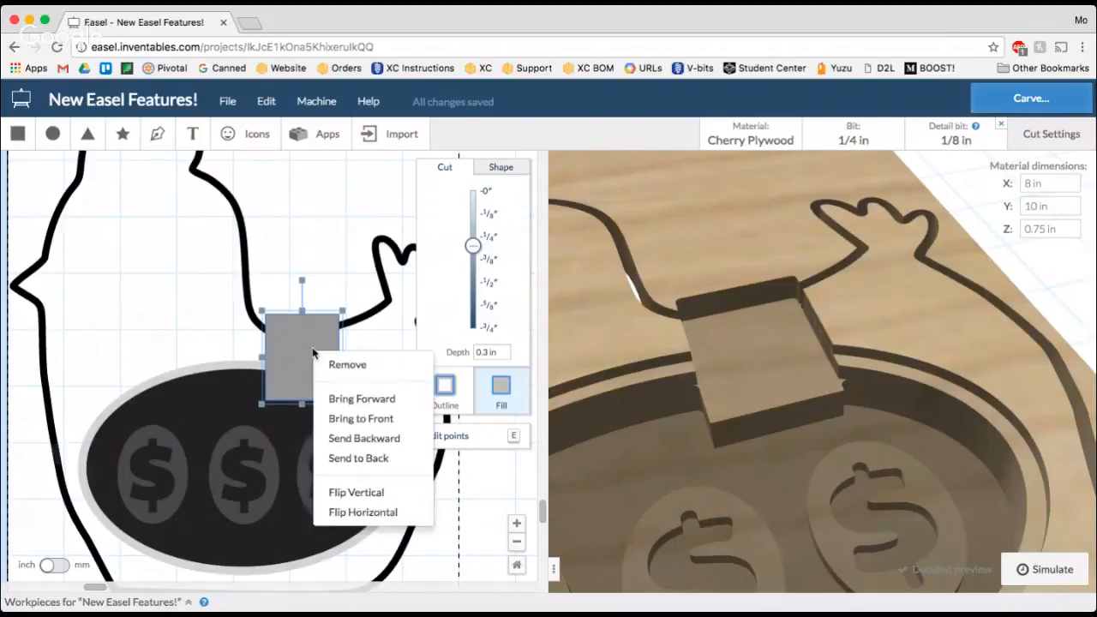
drag(314, 356, 312, 356)
right_click(312, 356)
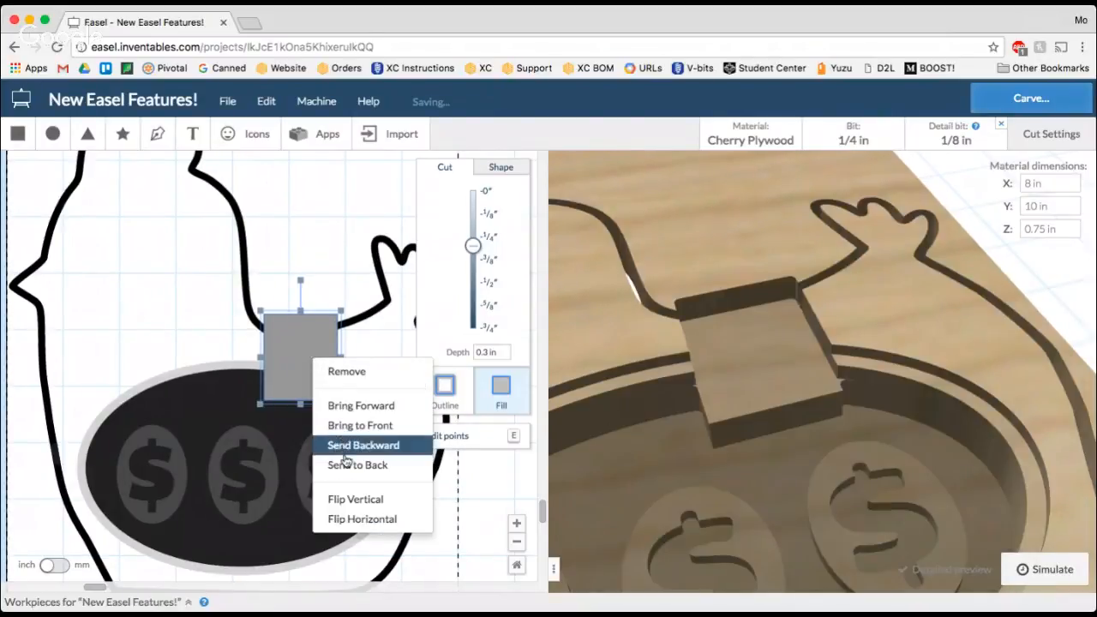
click(342, 447)
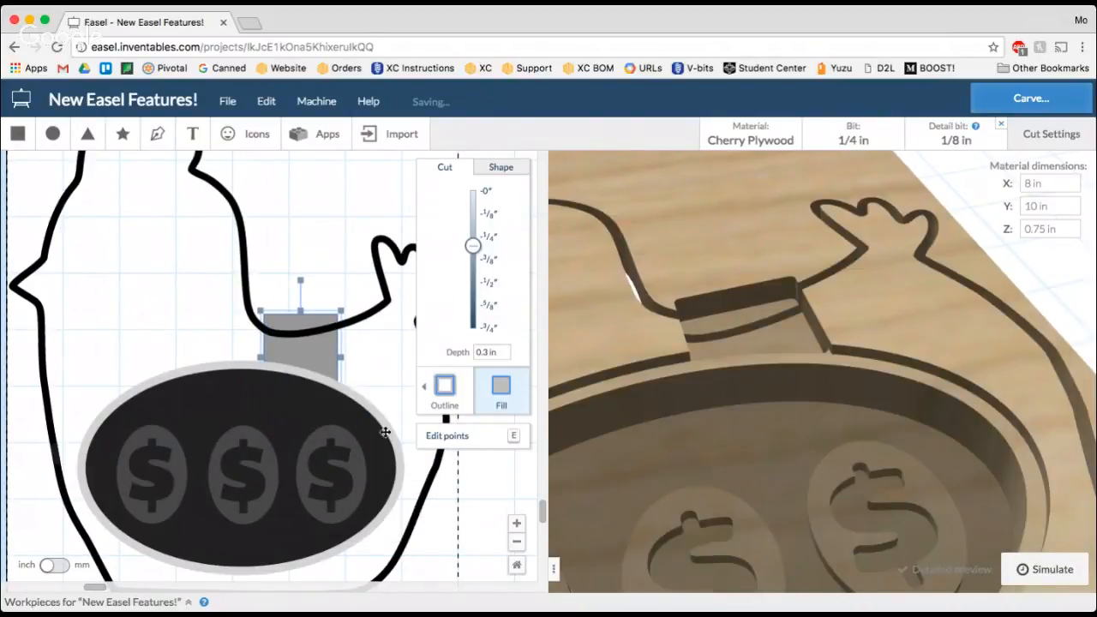
scroll(848, 360, up, 5)
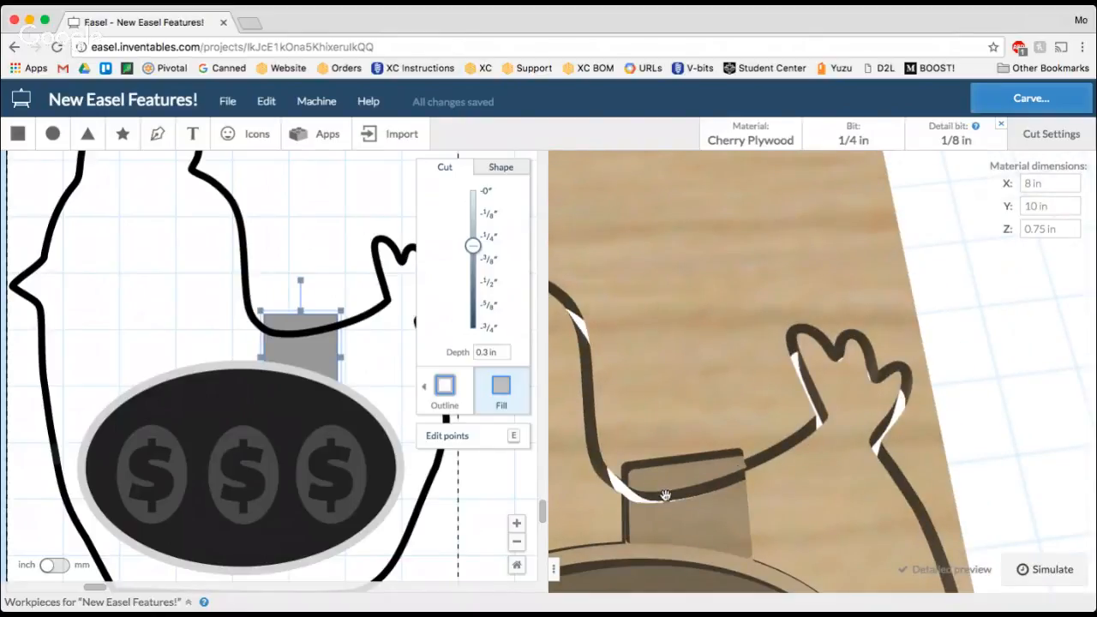
drag(681, 496, 724, 424)
drag(801, 346, 821, 425)
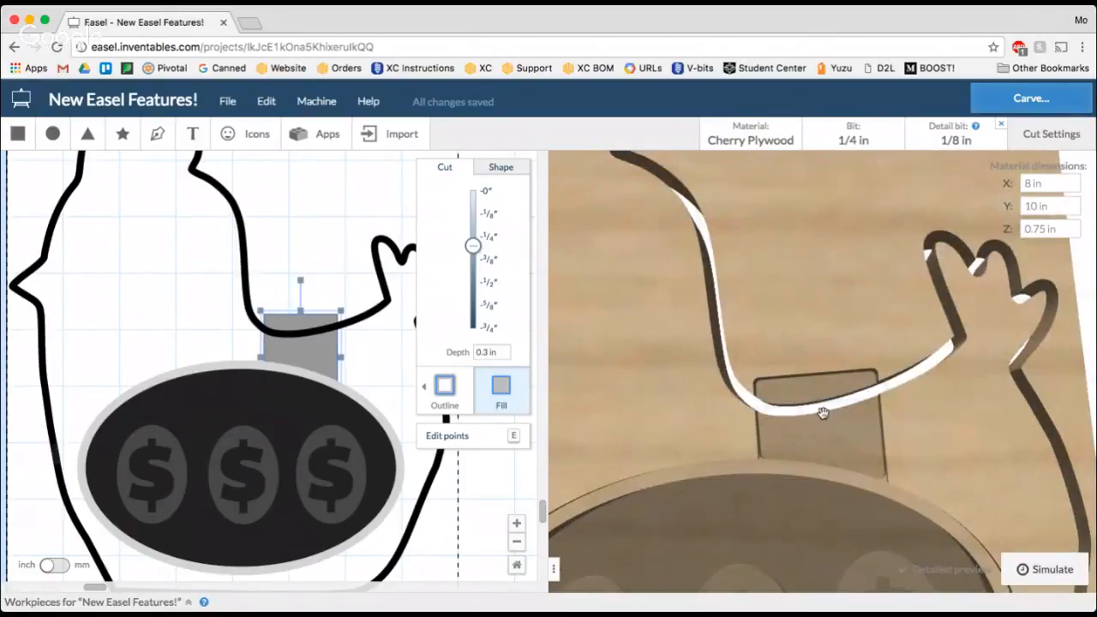
drag(820, 475, 840, 333)
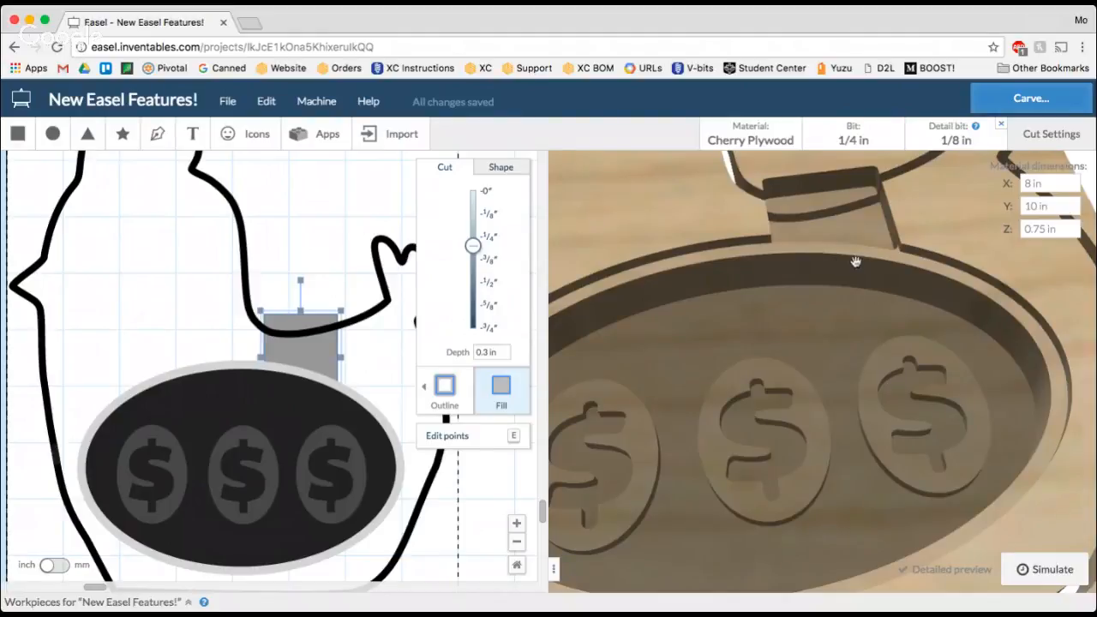
Step: Send the outer 0.125 in deep ellipse to the back and inspect the rectangular slot in the 3D preview
click(333, 388)
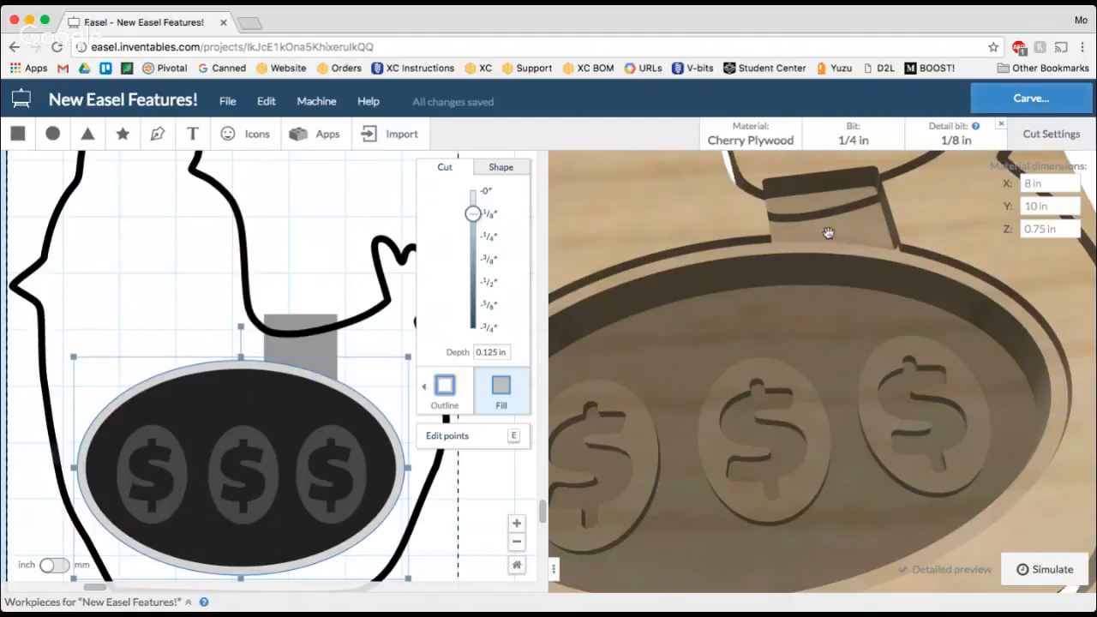
right_click(329, 382)
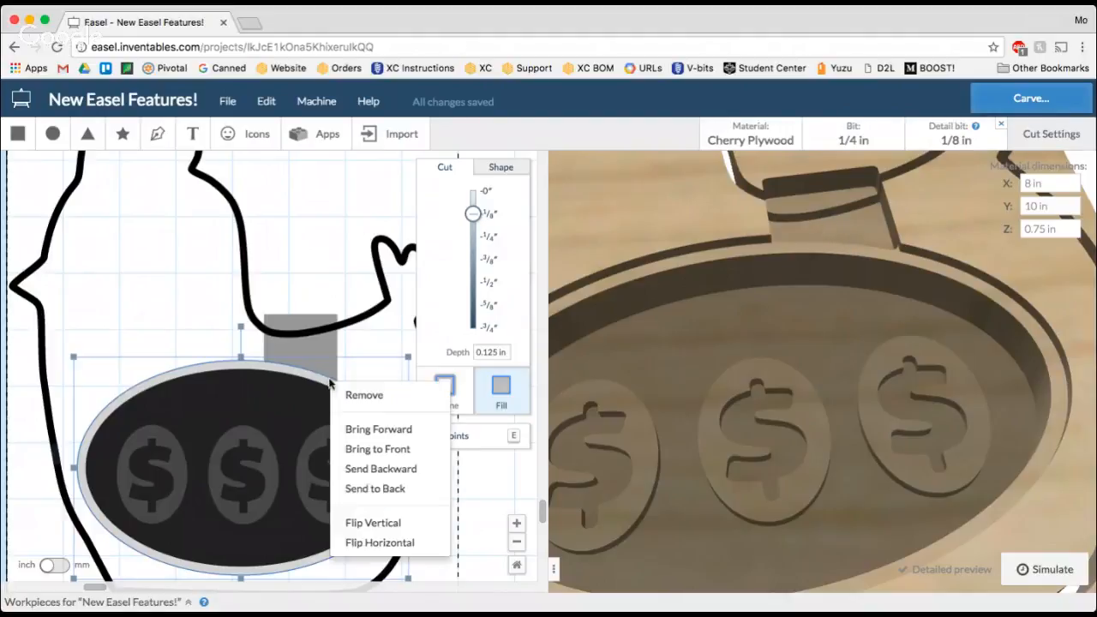
click(369, 490)
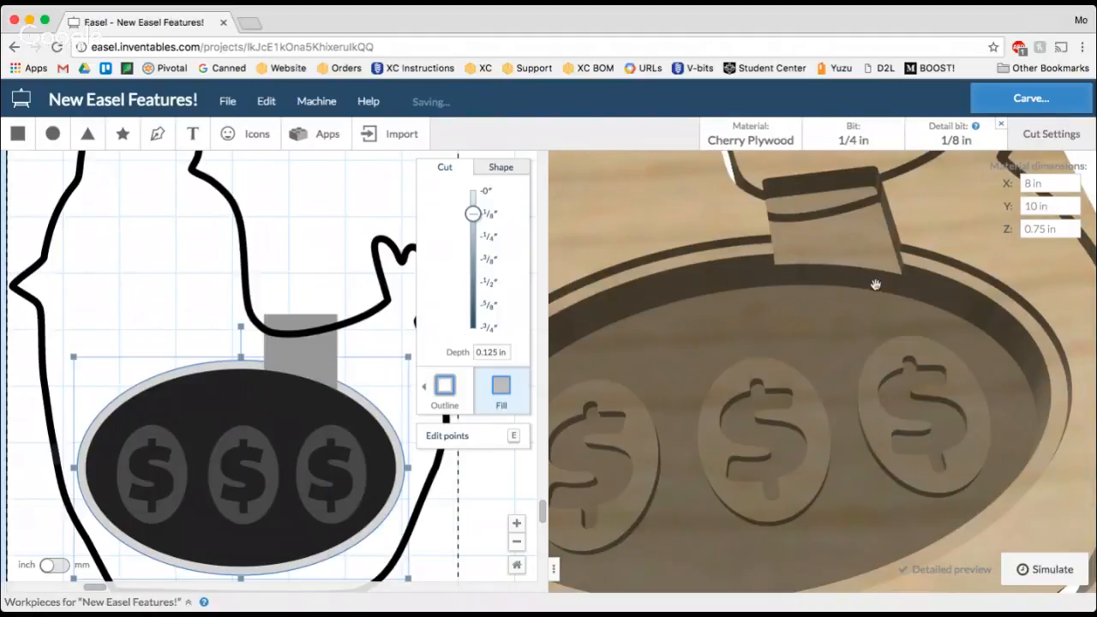
drag(865, 312, 862, 277)
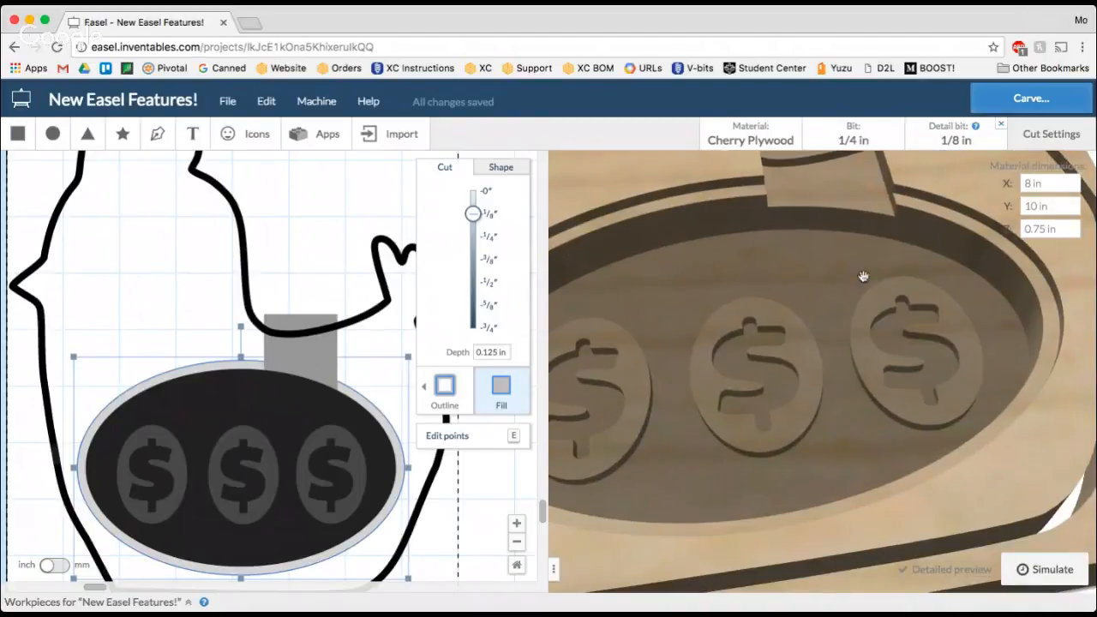
drag(836, 390, 836, 346)
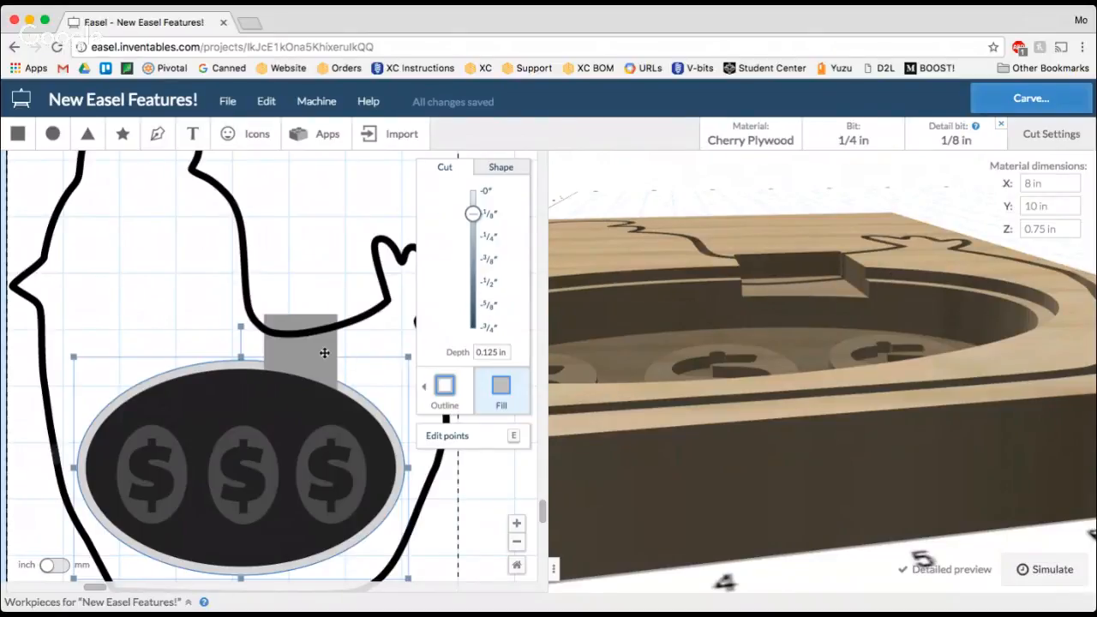
scroll(867, 298, down, 5)
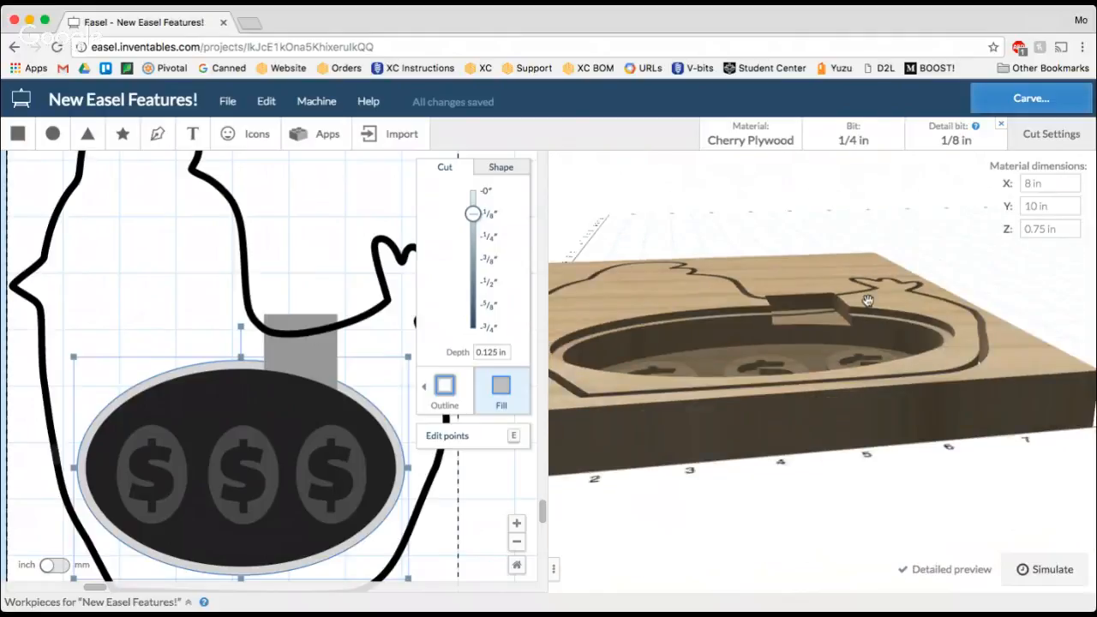
drag(867, 303, 839, 480)
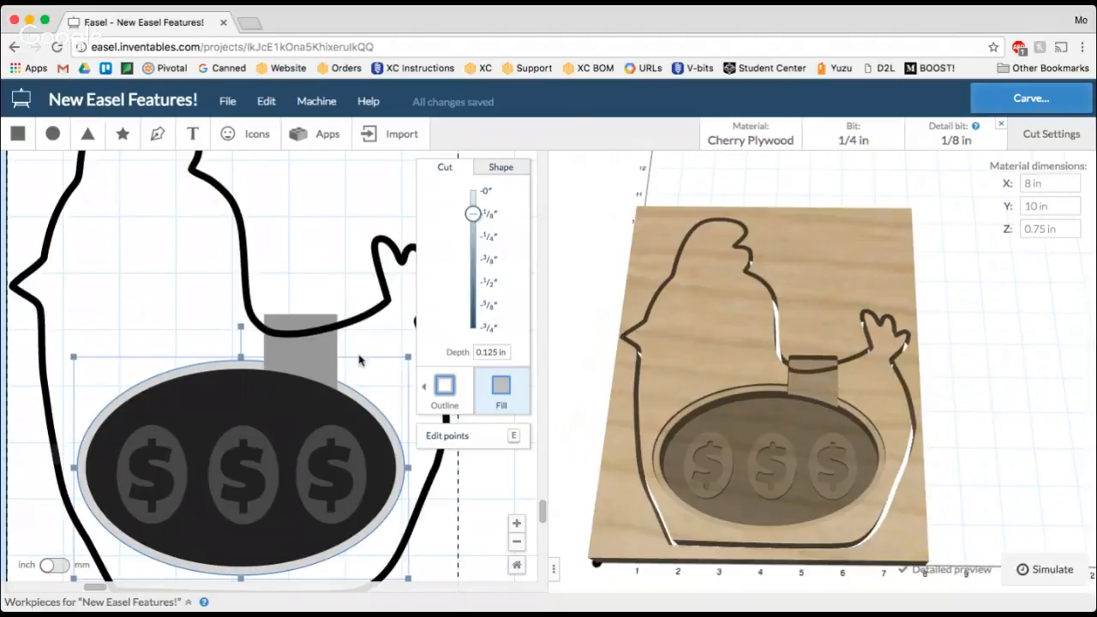
Step: Examine the rectangular slot between the chicken's back and the oval pocket in the 3D preview
click(304, 266)
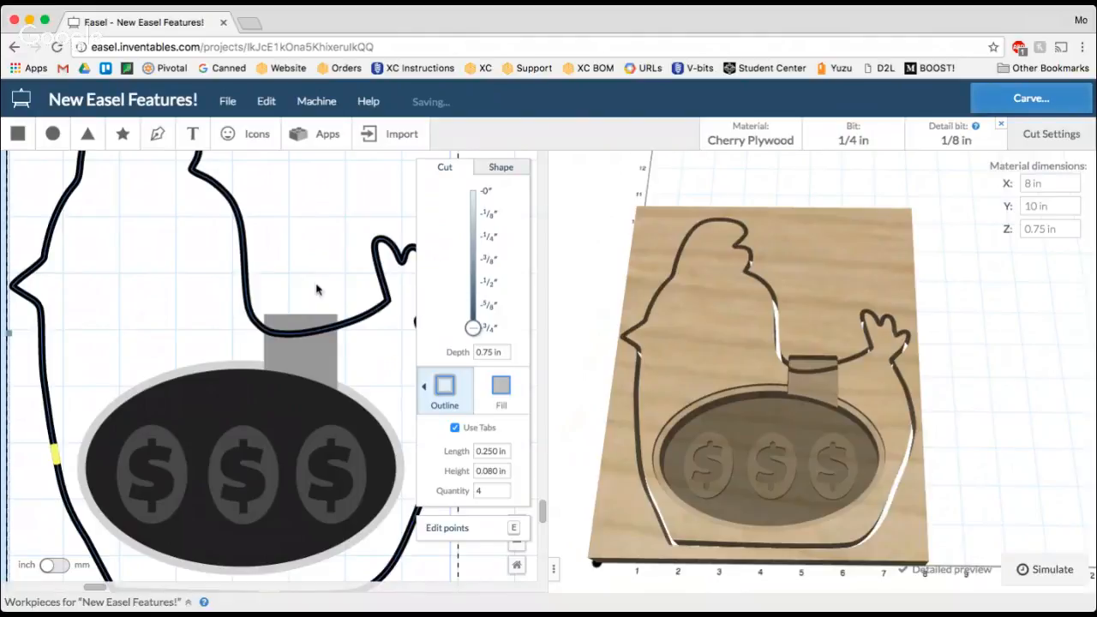
scroll(316, 290, down, 3)
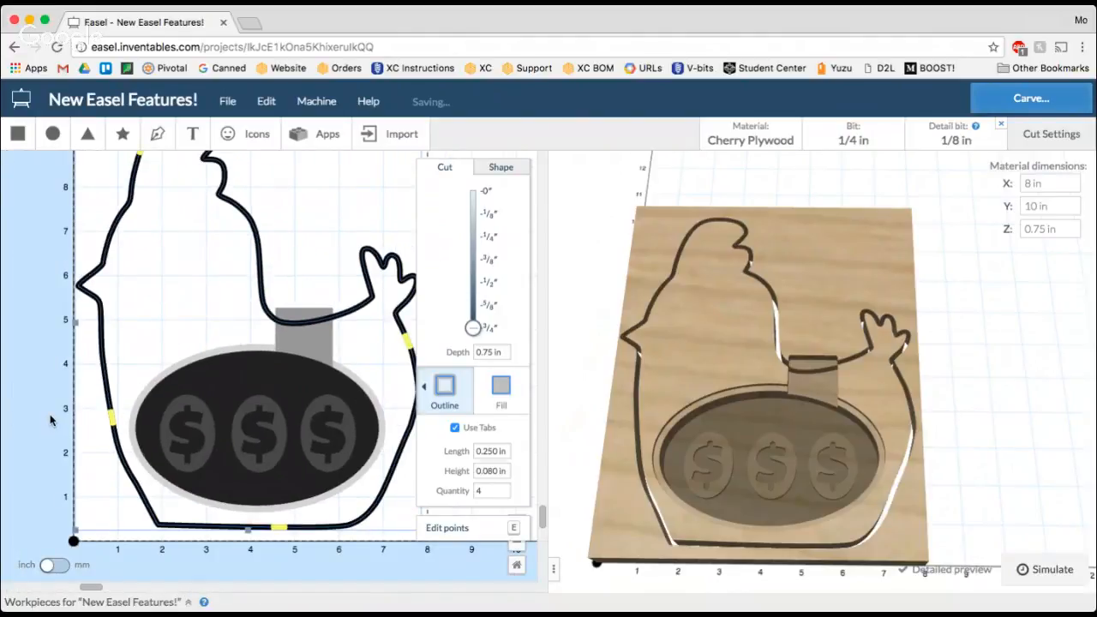
click(49, 420)
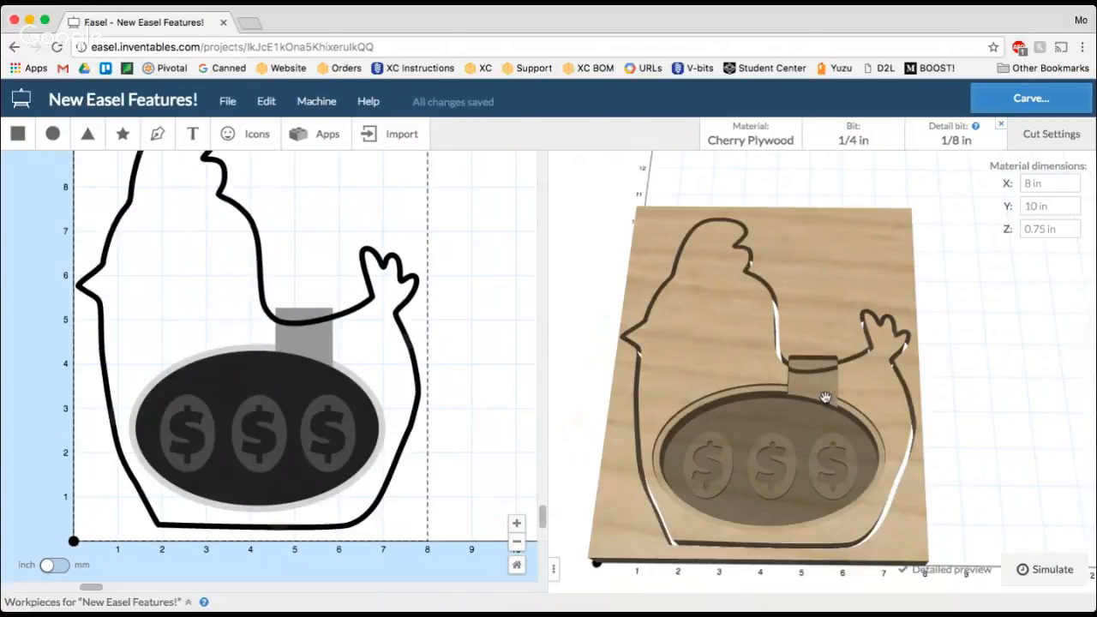
drag(816, 382, 806, 442)
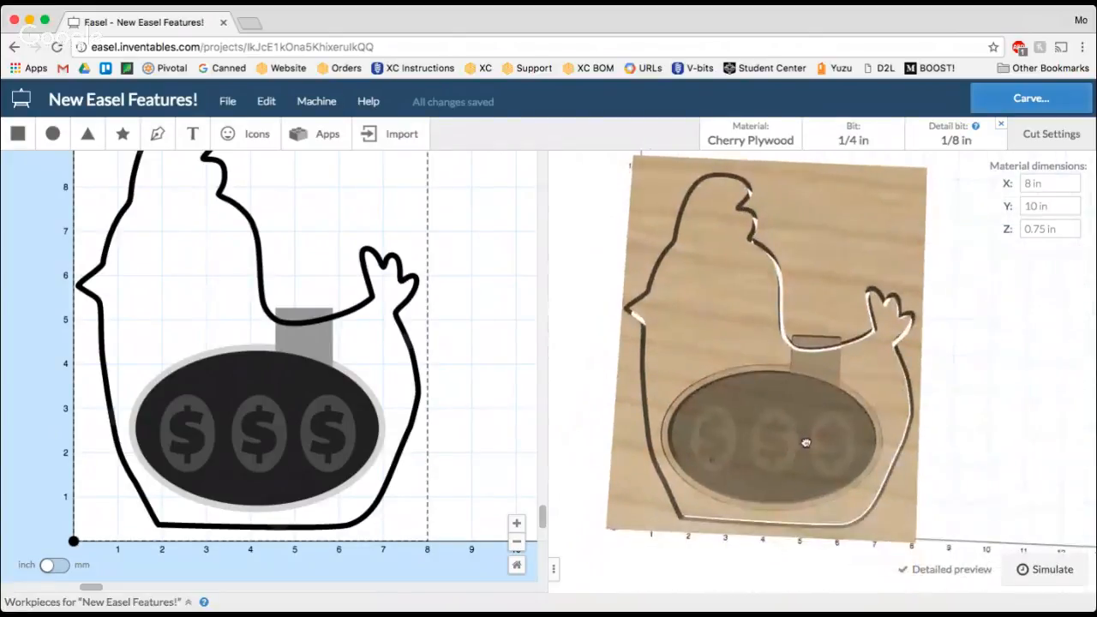
Step: Add a filled circle about 0.6 in wide on the chicken's head as an eye, with a smaller duplicate beside it
click(52, 136)
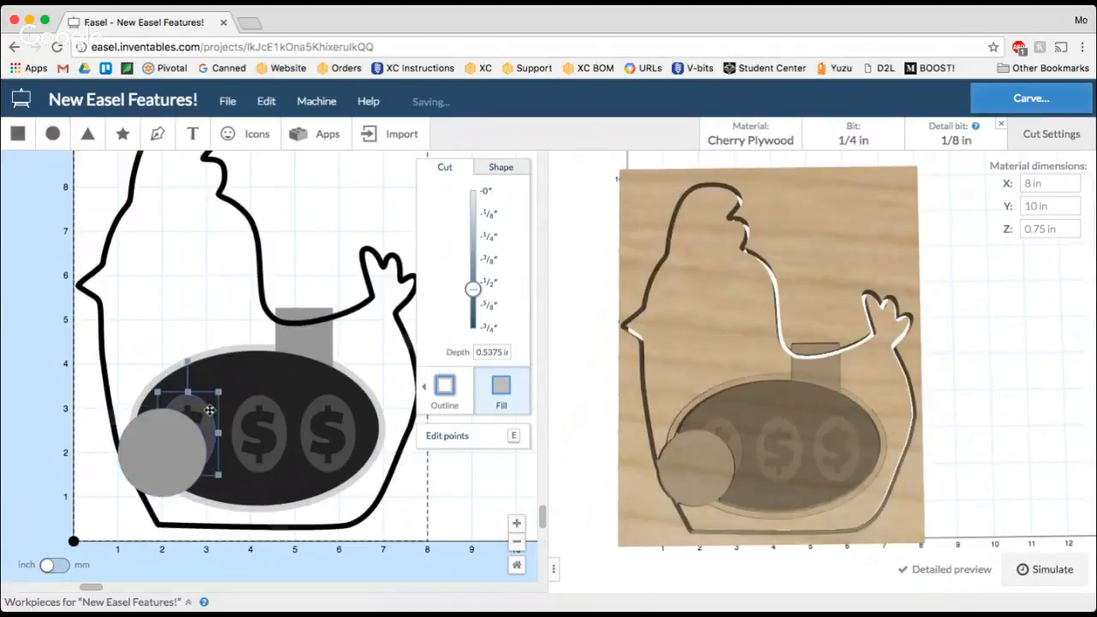
click(182, 448)
drag(210, 413, 170, 239)
key(super+d)
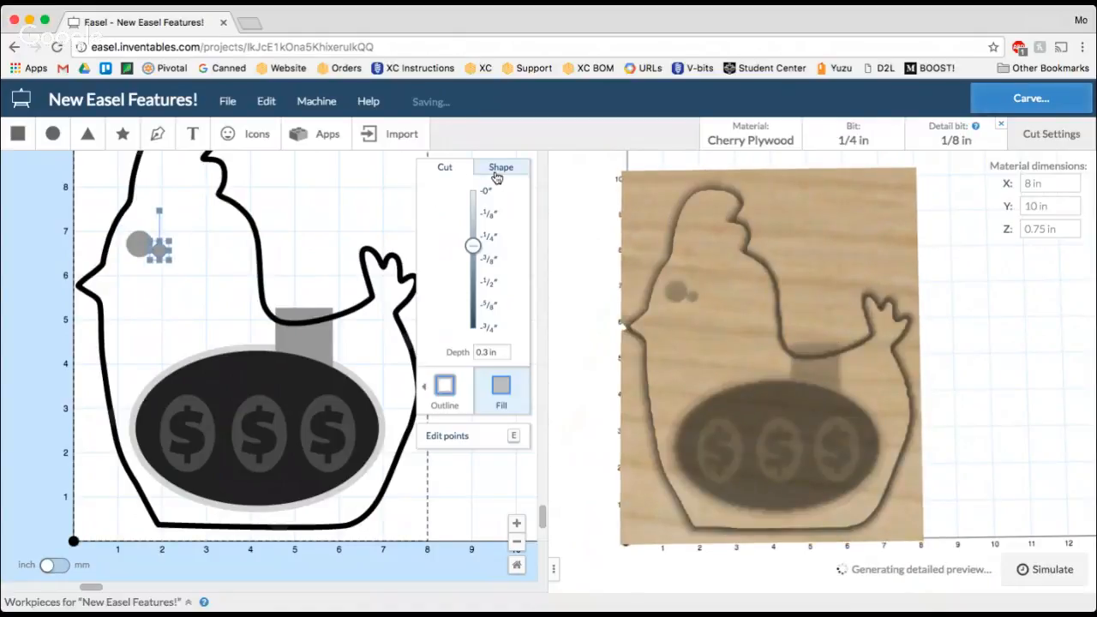
Step: Set the smaller circle's depth to 0, place it inside the eye circle and shrink it to form a raised pupil
click(500, 167)
click(458, 173)
drag(473, 243, 472, 181)
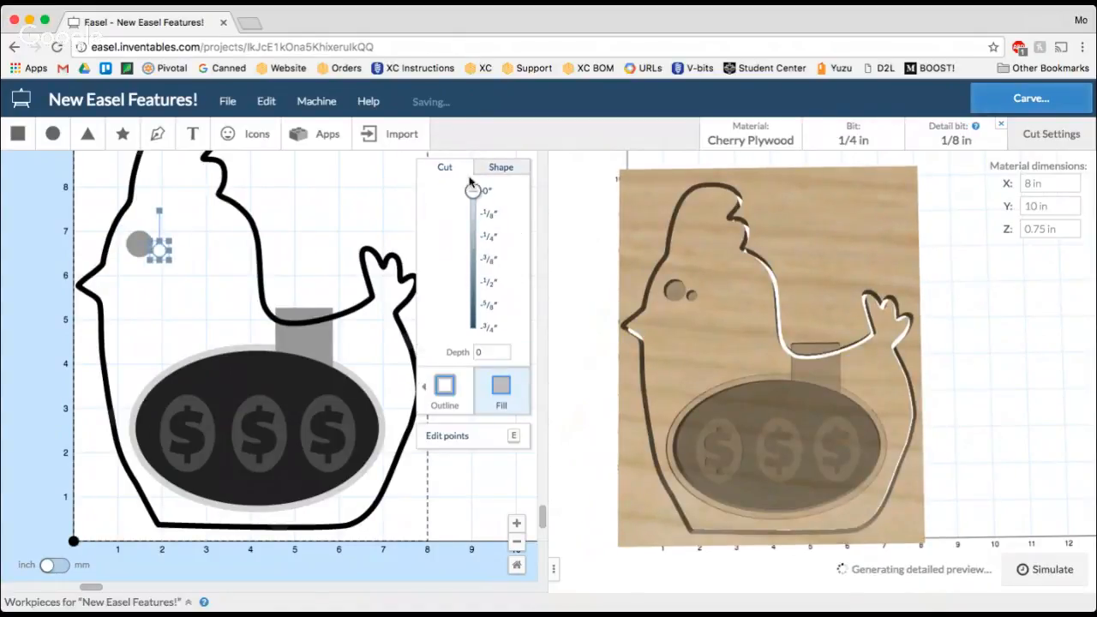
drag(164, 246, 137, 246)
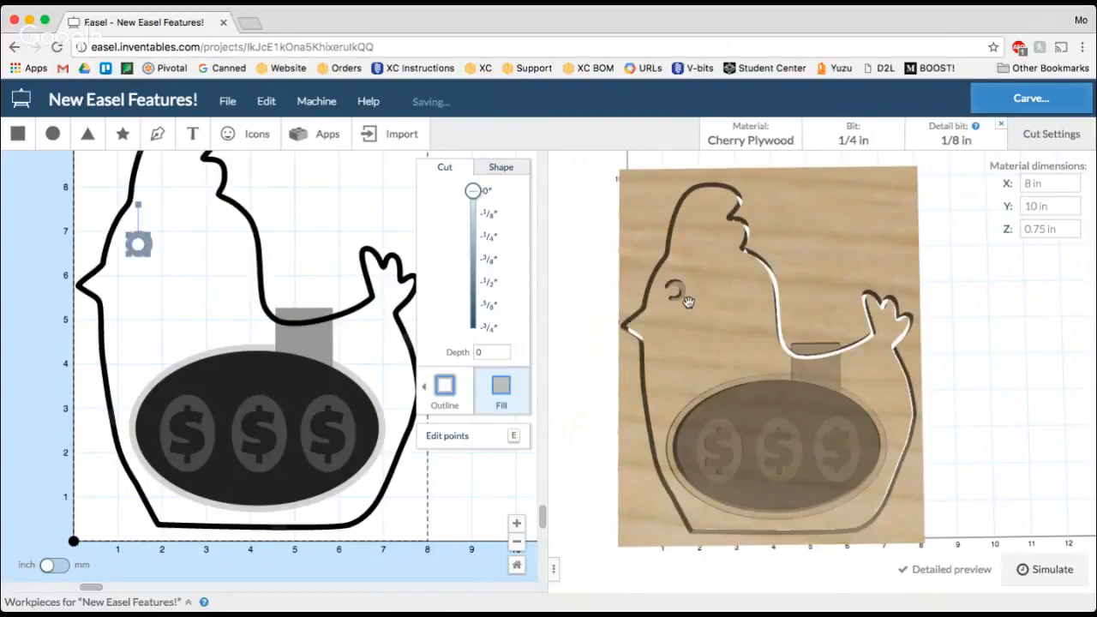
scroll(674, 298, up, 5)
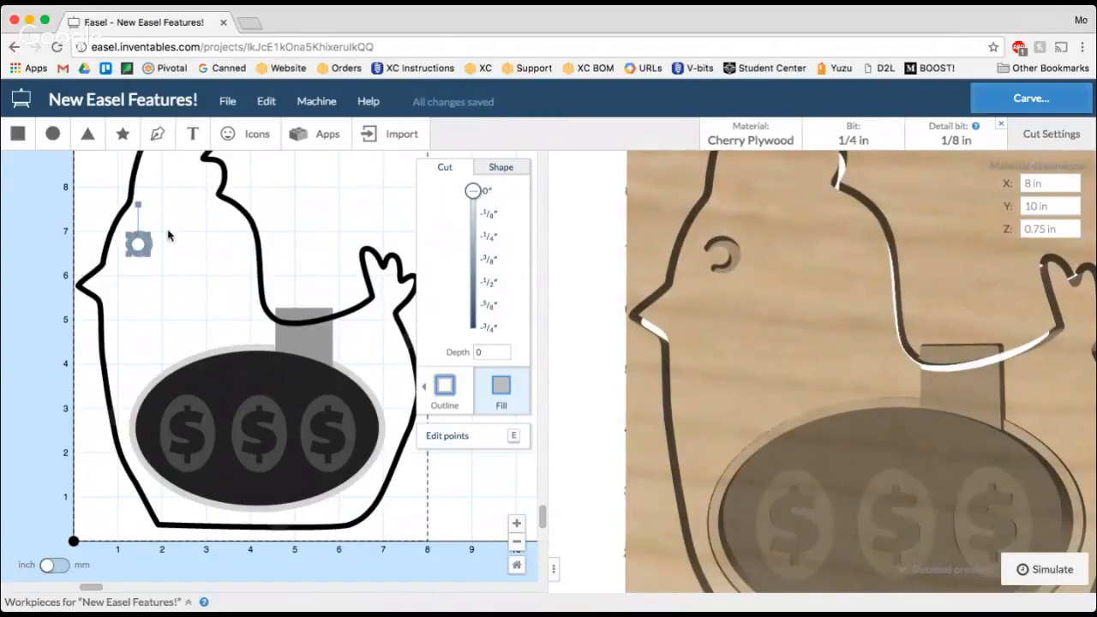
drag(148, 234, 141, 240)
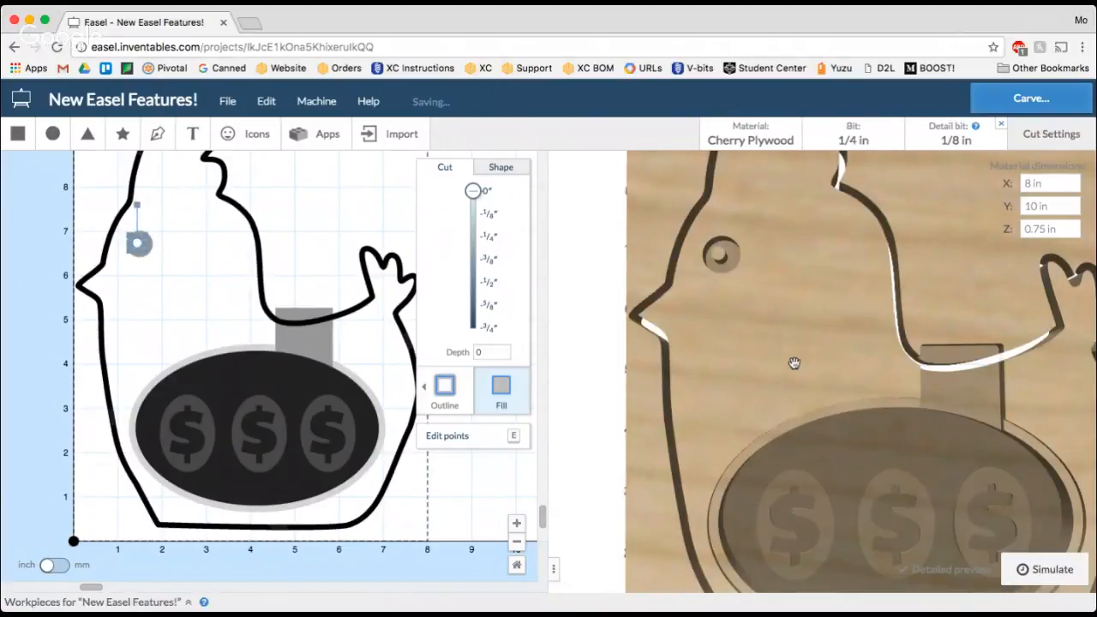
Step: Simulate the carve, hide the material and examine the toolpaths of the pocket, slot and outline from several angles
scroll(792, 369, down, 3)
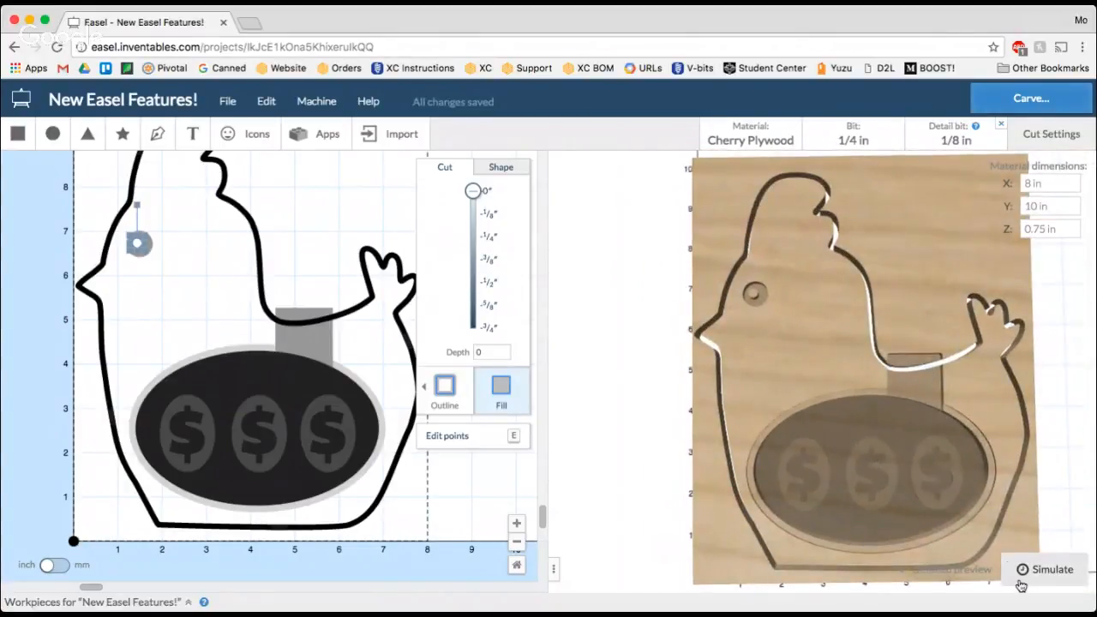
click(1046, 572)
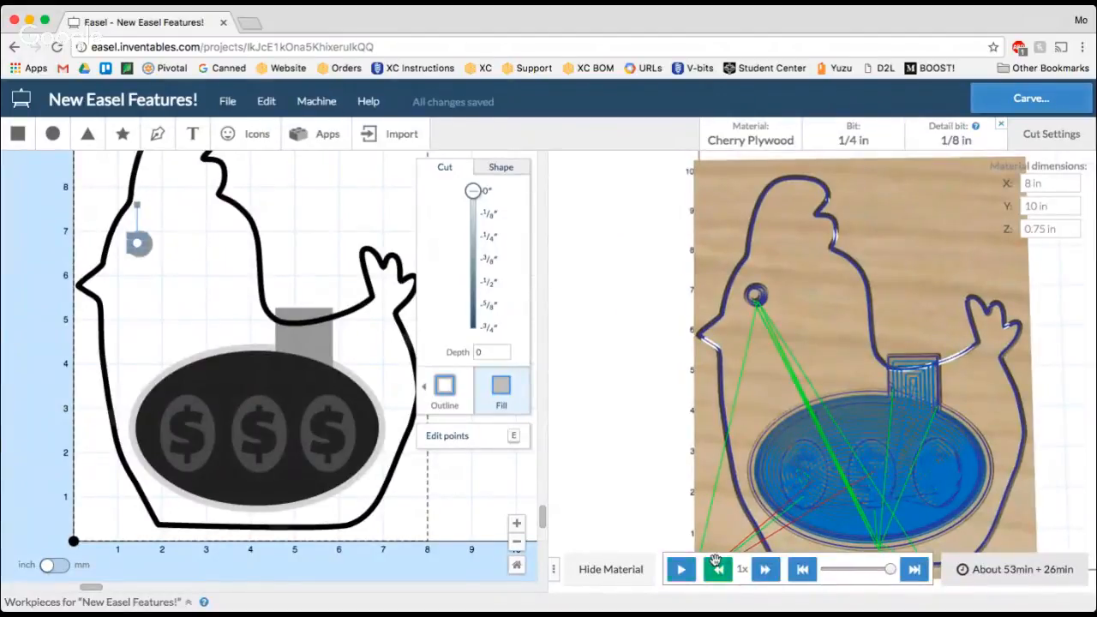
drag(850, 471, 850, 469)
drag(861, 366, 844, 377)
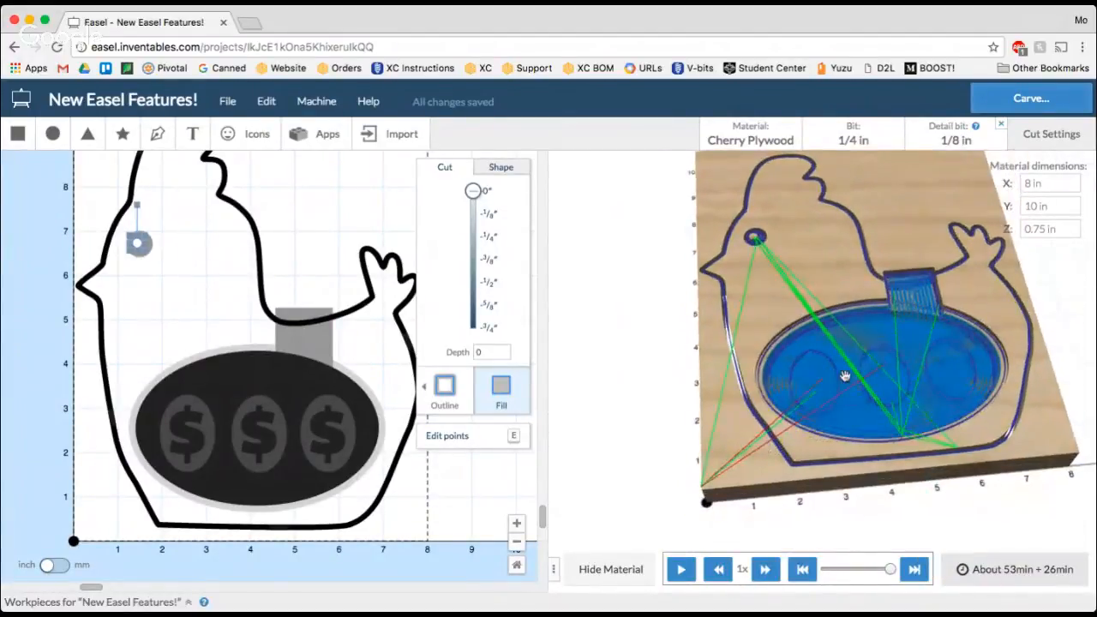
scroll(844, 377, up, 3)
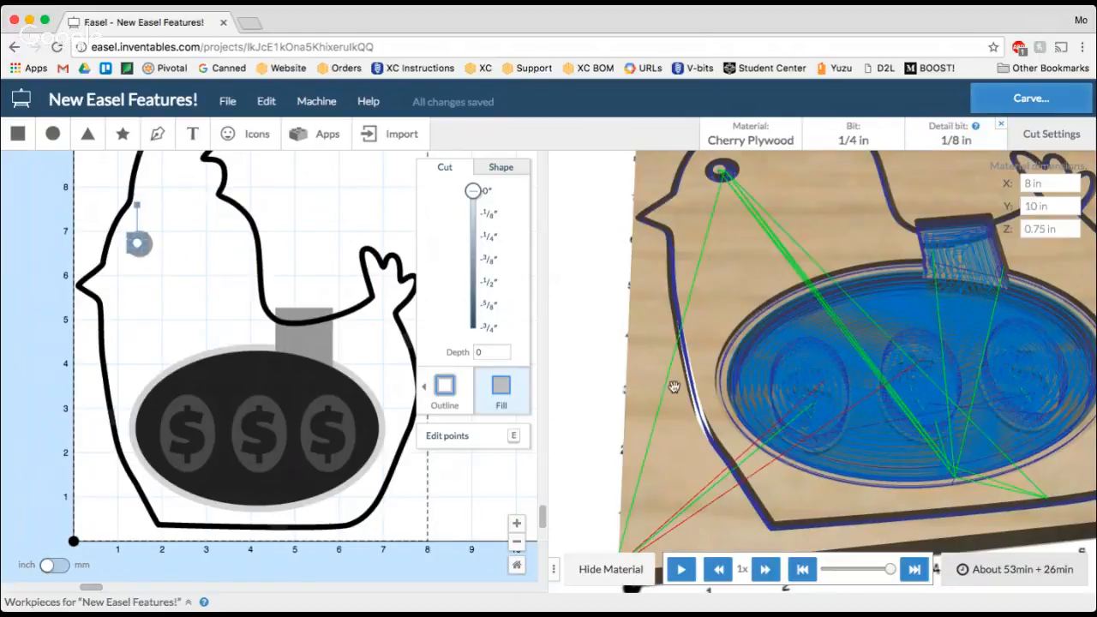
click(628, 569)
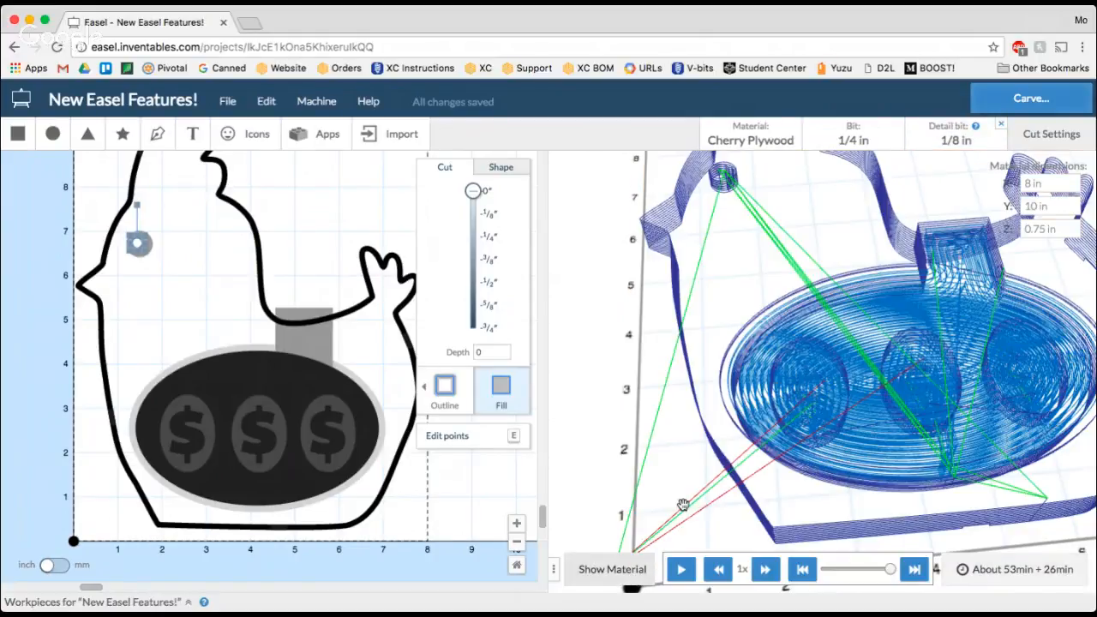
drag(682, 504, 772, 439)
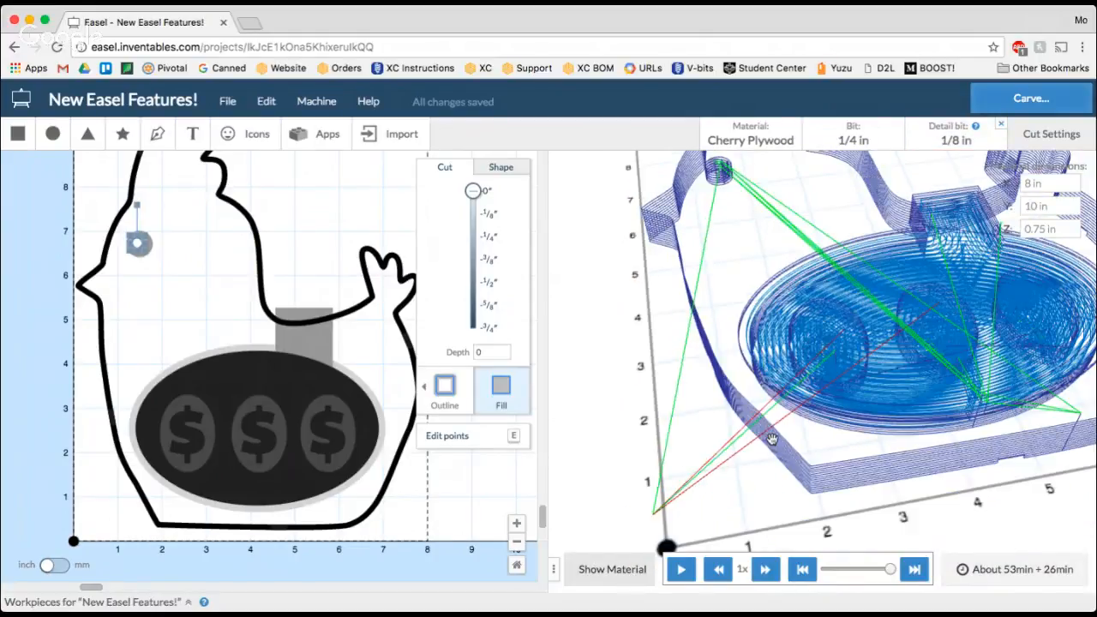
drag(978, 380, 1045, 314)
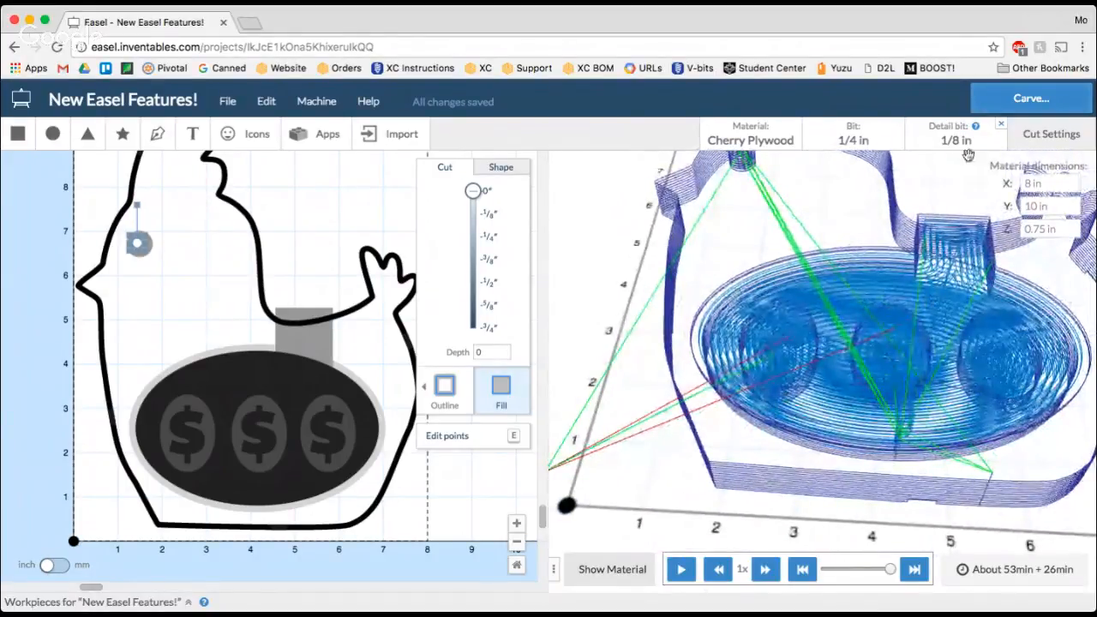
Step: Play the toolpath simulation, raise its speed to 32x and scrub through the roughing and detail passes
click(677, 573)
scroll(854, 399, down, 2)
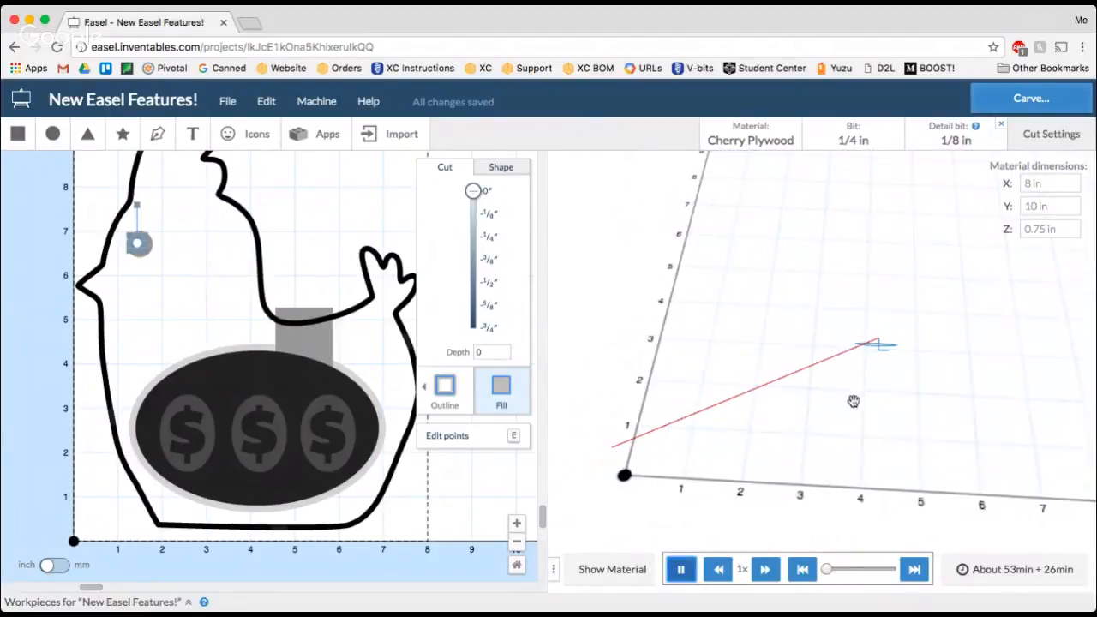
scroll(853, 400, down, 1)
click(765, 572)
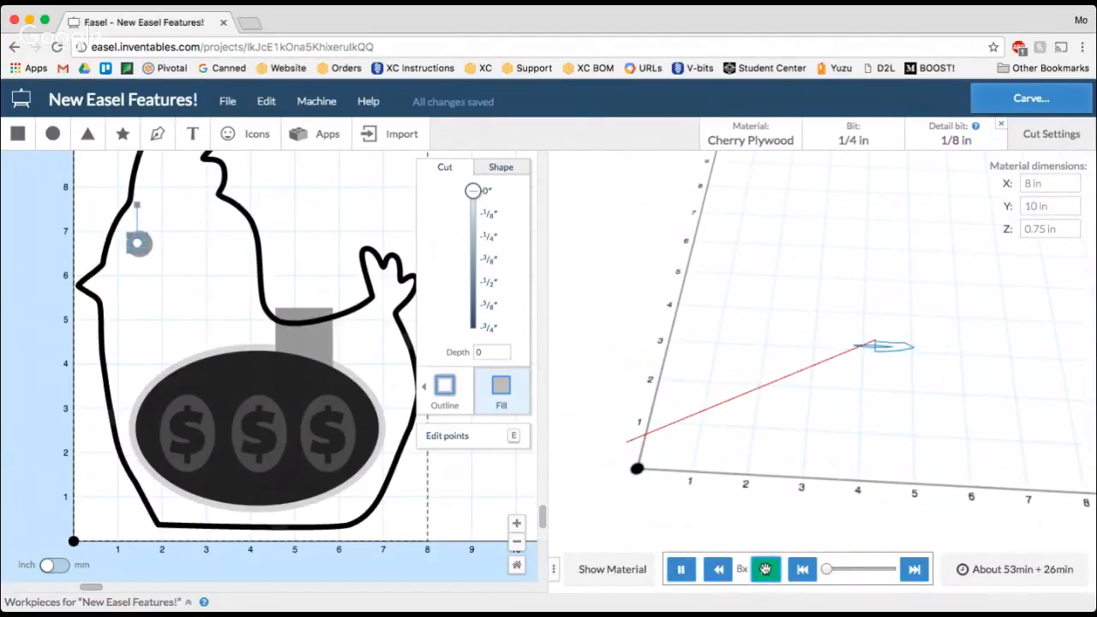
click(765, 569)
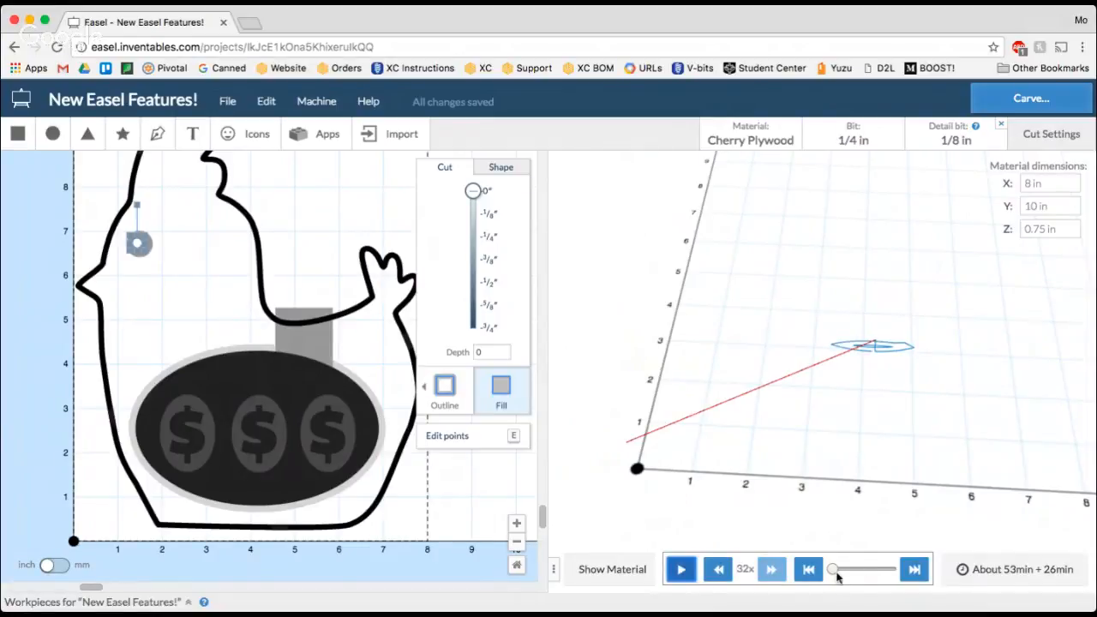
drag(830, 570, 867, 573)
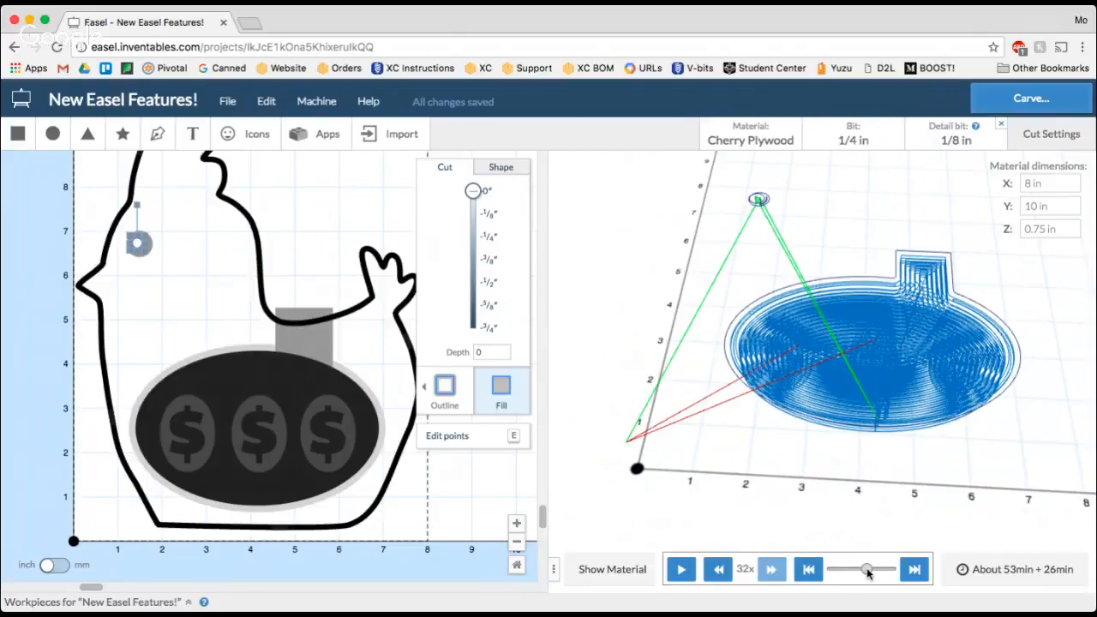
drag(867, 573, 893, 575)
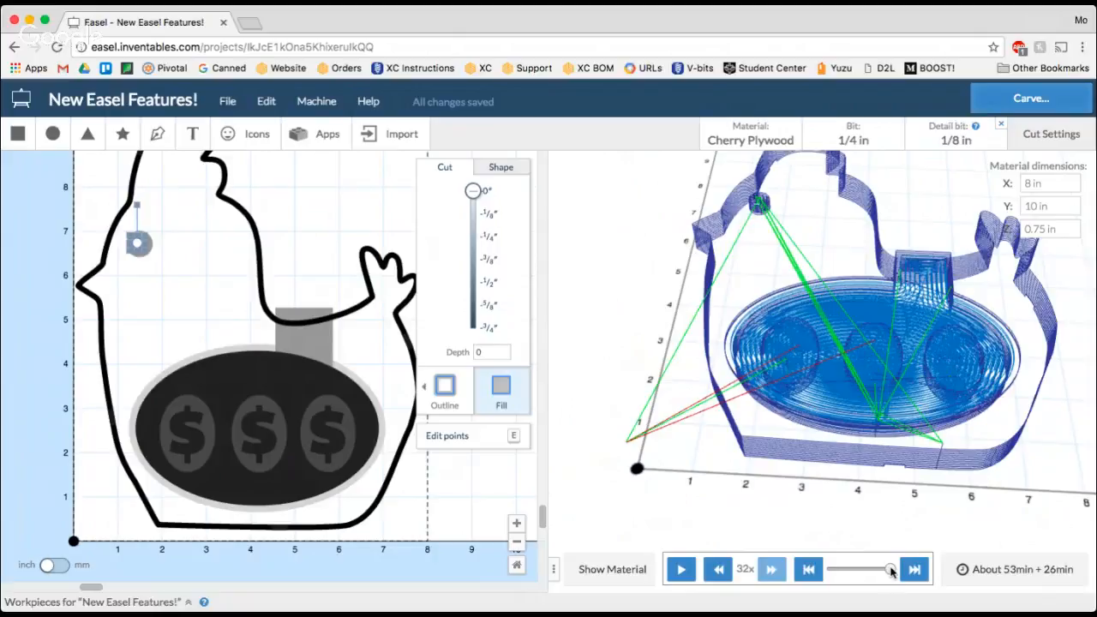
drag(891, 571, 871, 571)
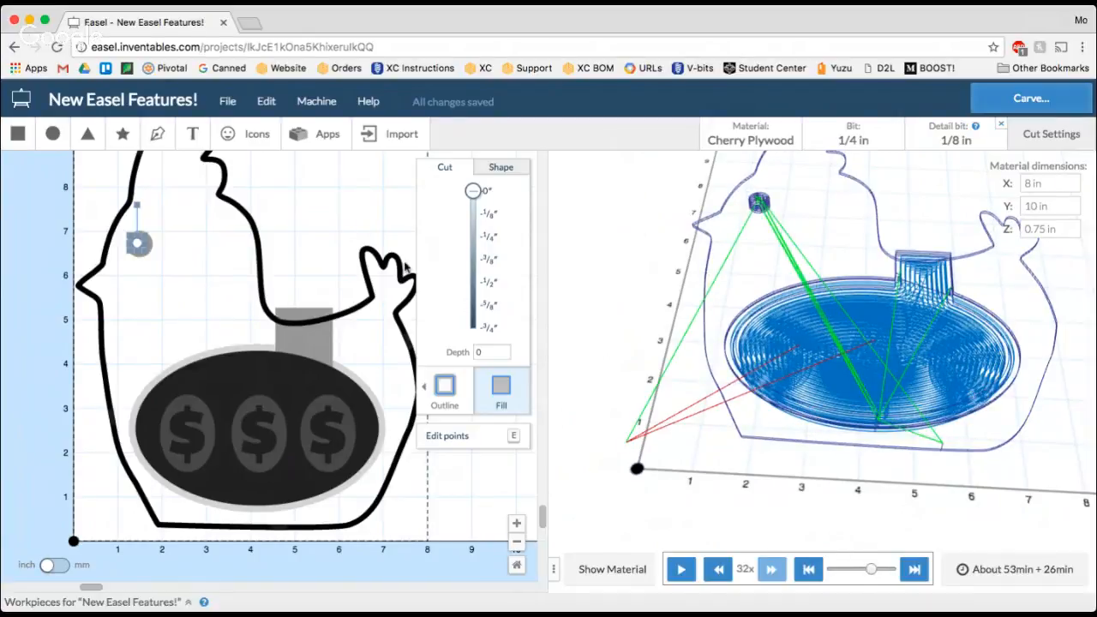
Step: Select the chicken outline and examine its successive 0.75 in deep cutting passes in the simulation
click(335, 233)
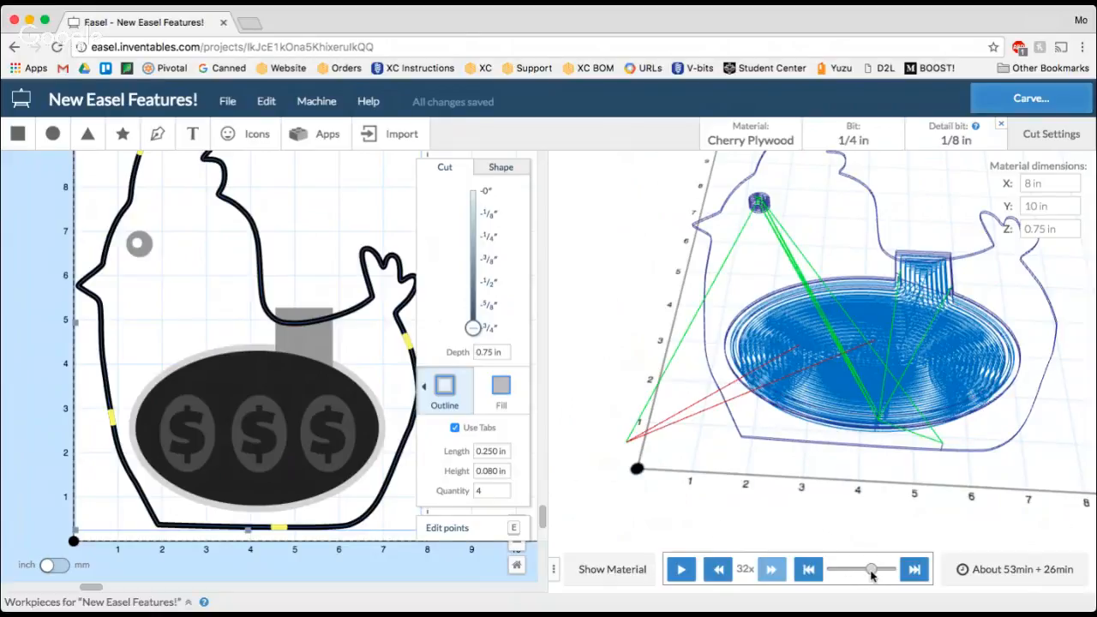
drag(871, 571, 877, 572)
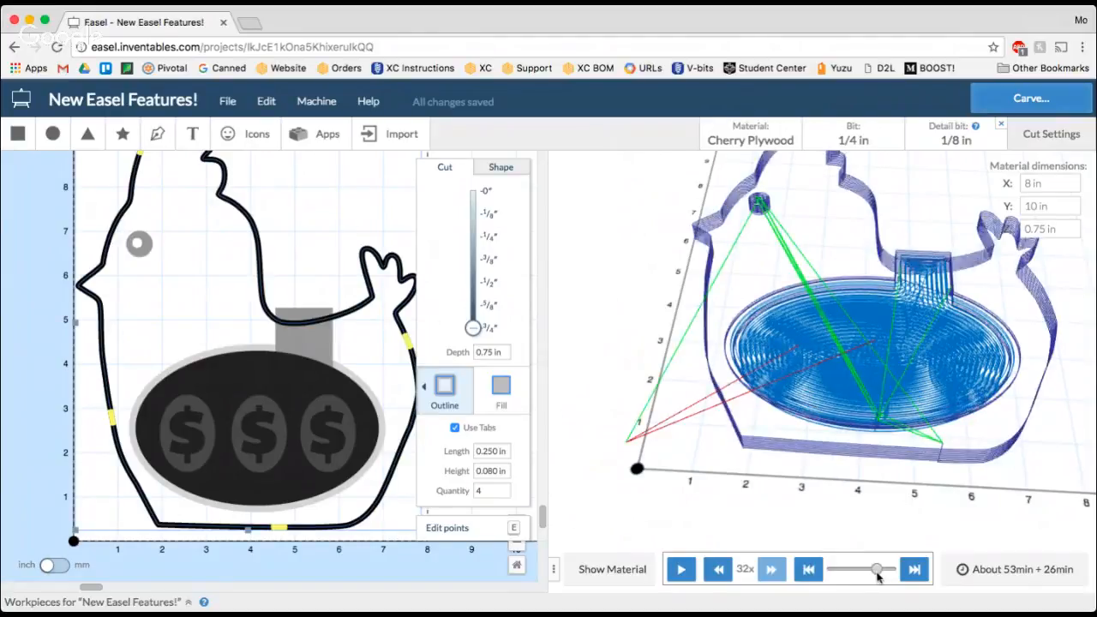
drag(815, 442, 856, 387)
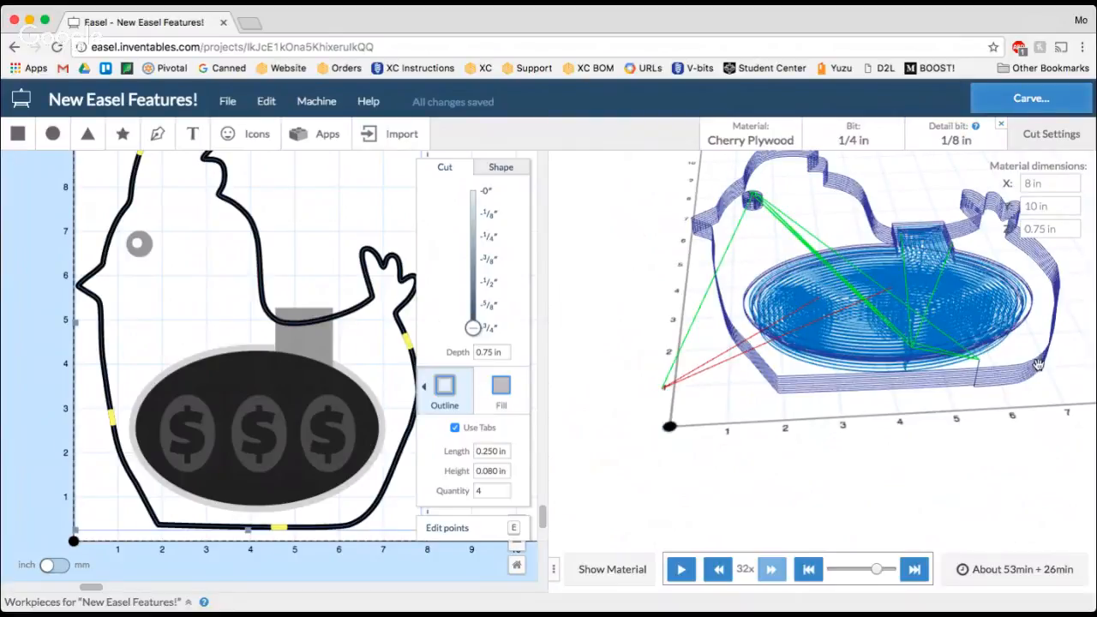
drag(1020, 371, 1005, 405)
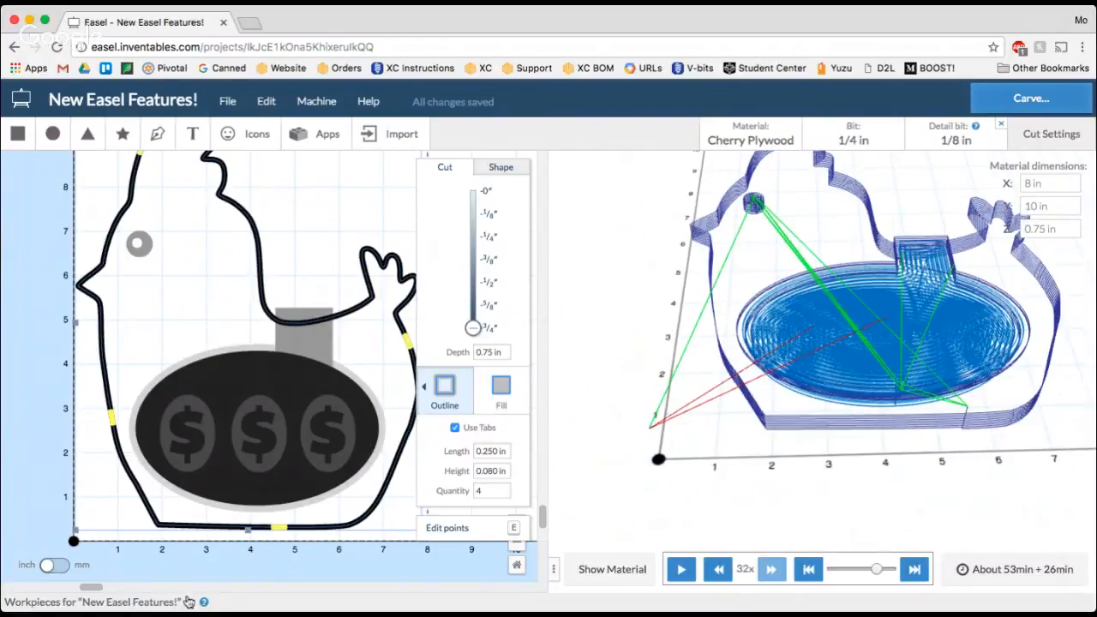
Step: Duplicate the chicken workpiece within the project
click(34, 442)
scroll(34, 442, down, 3)
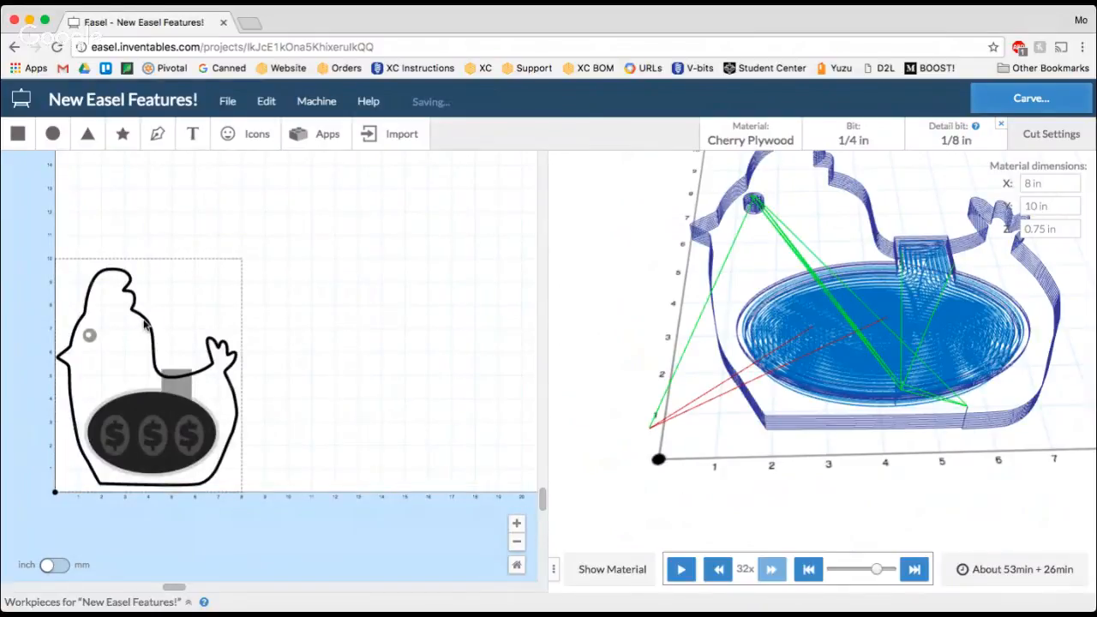
scroll(146, 324, up, 2)
click(210, 329)
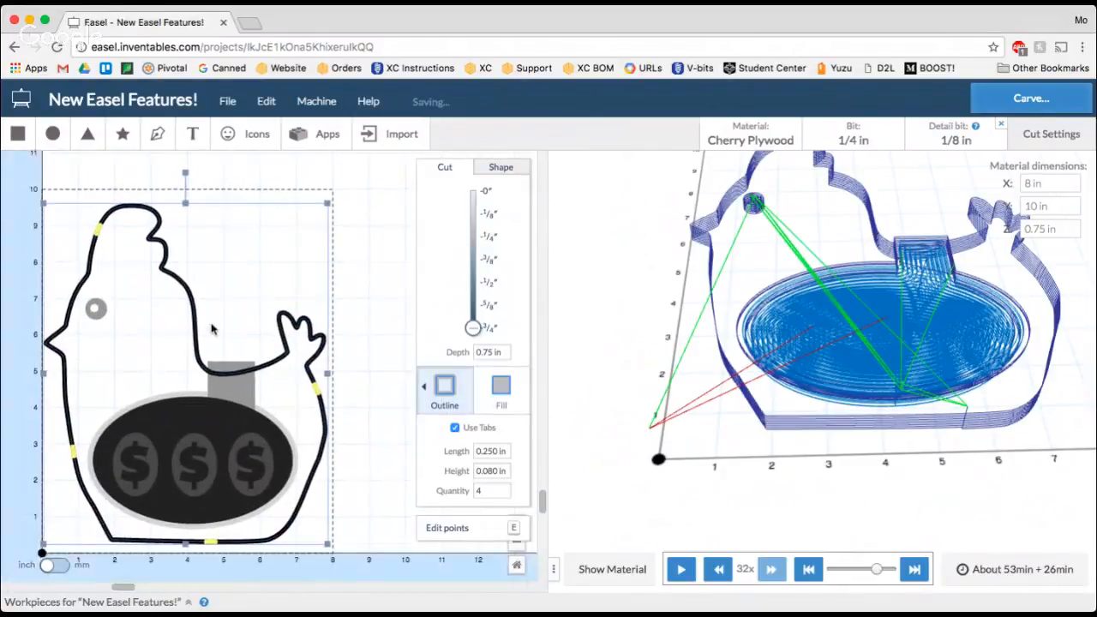
scroll(213, 329, left, 1)
click(47, 378)
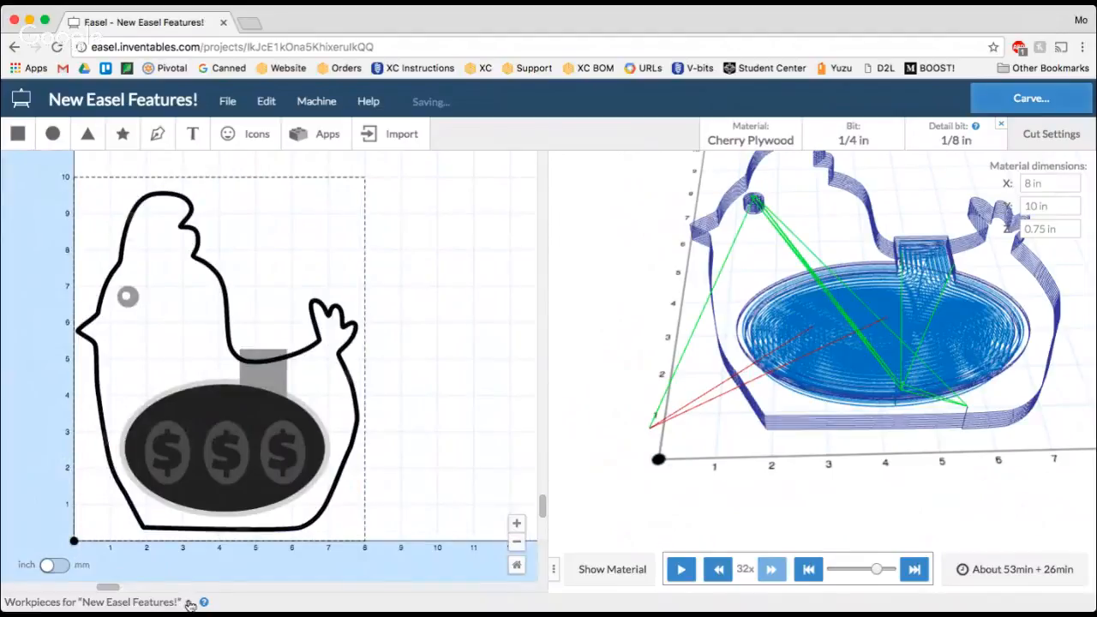
click(189, 603)
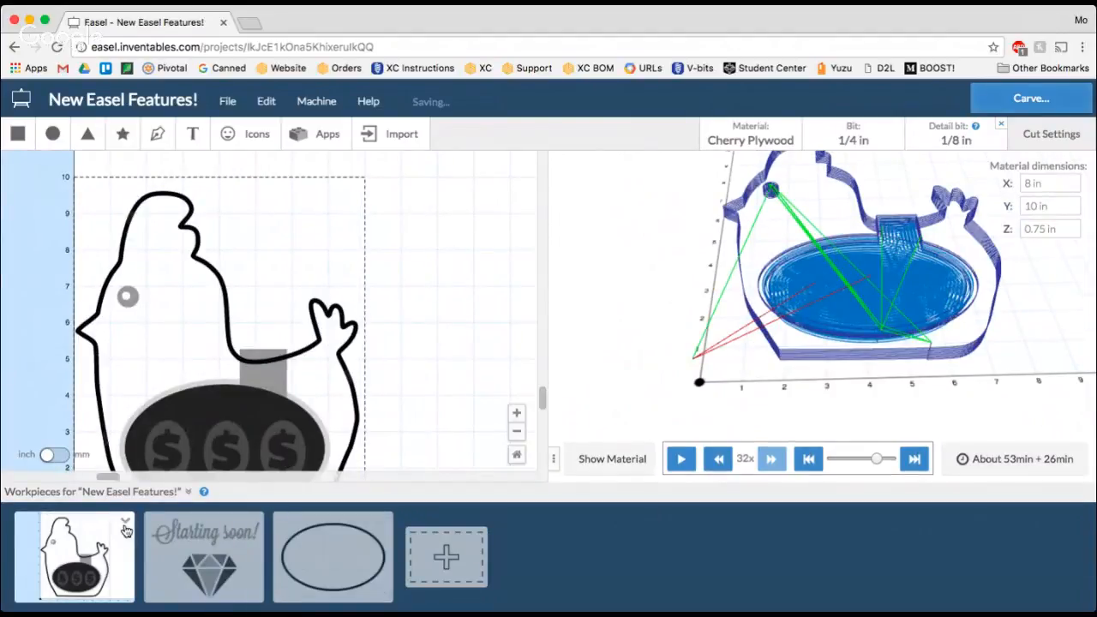
click(126, 524)
click(142, 570)
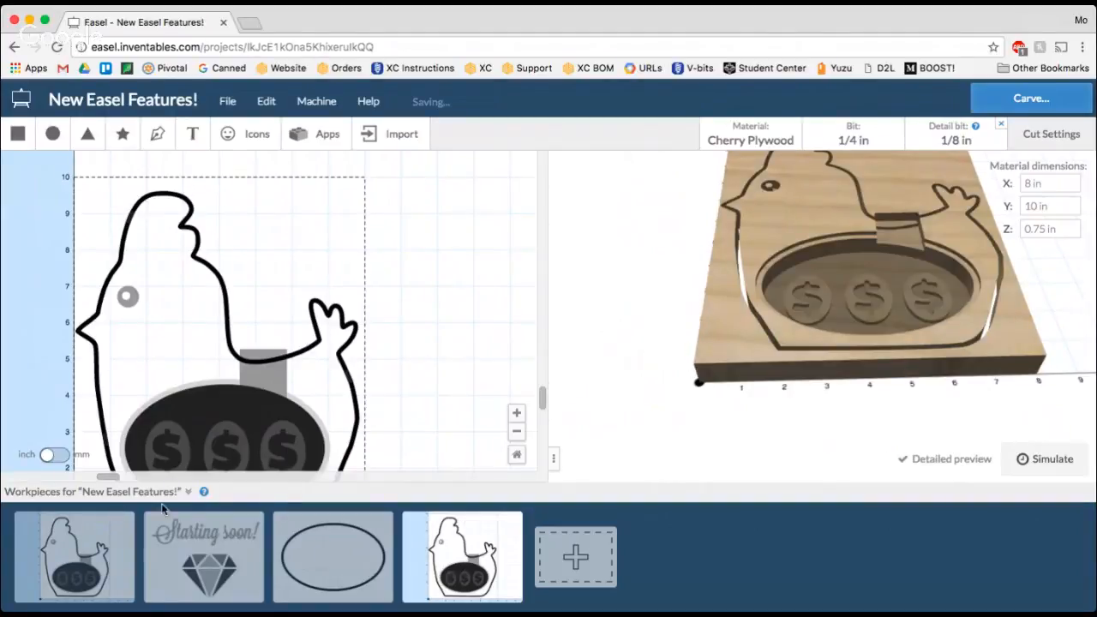
Step: Delete everything except the chicken outline from the duplicated workpiece, and remove its 1/8 in detail bit
click(188, 492)
drag(57, 259, 413, 556)
shift+click(357, 409)
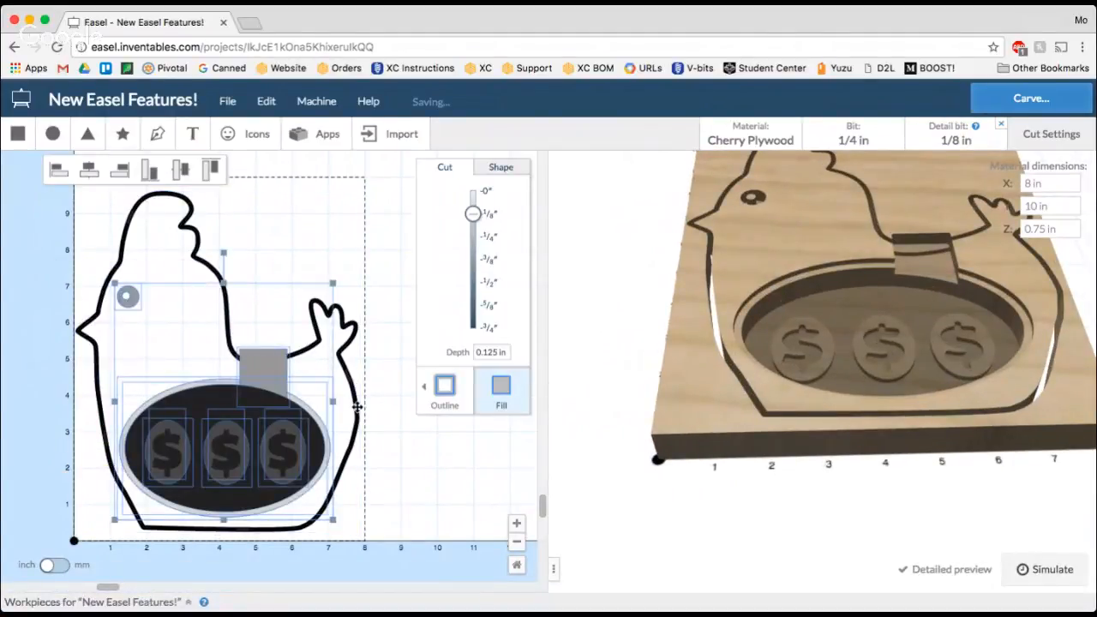
key(Delete)
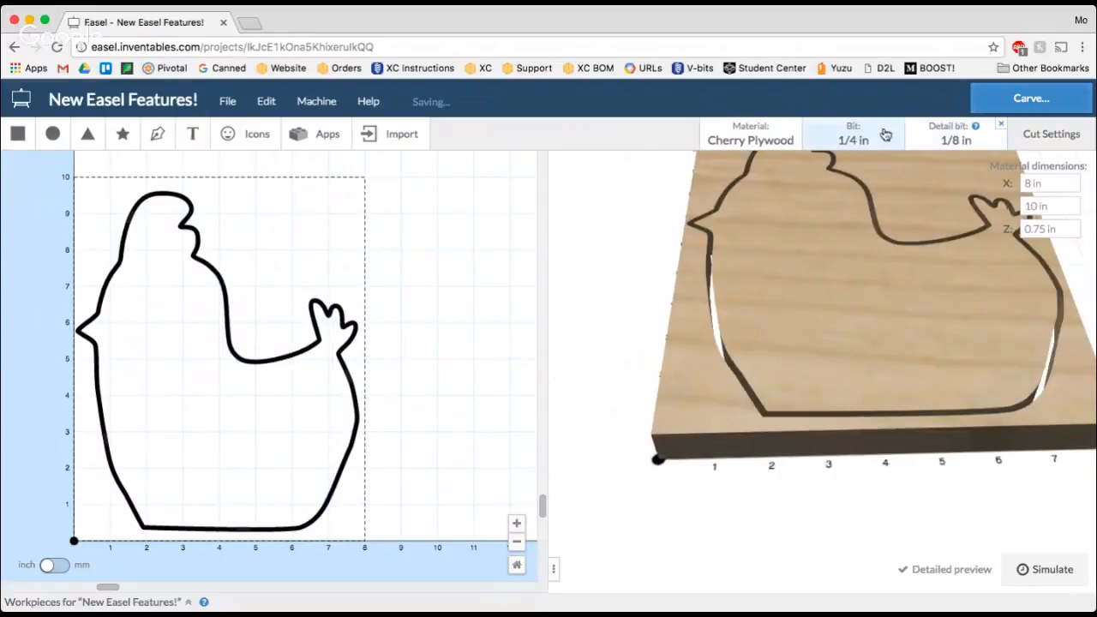
click(999, 129)
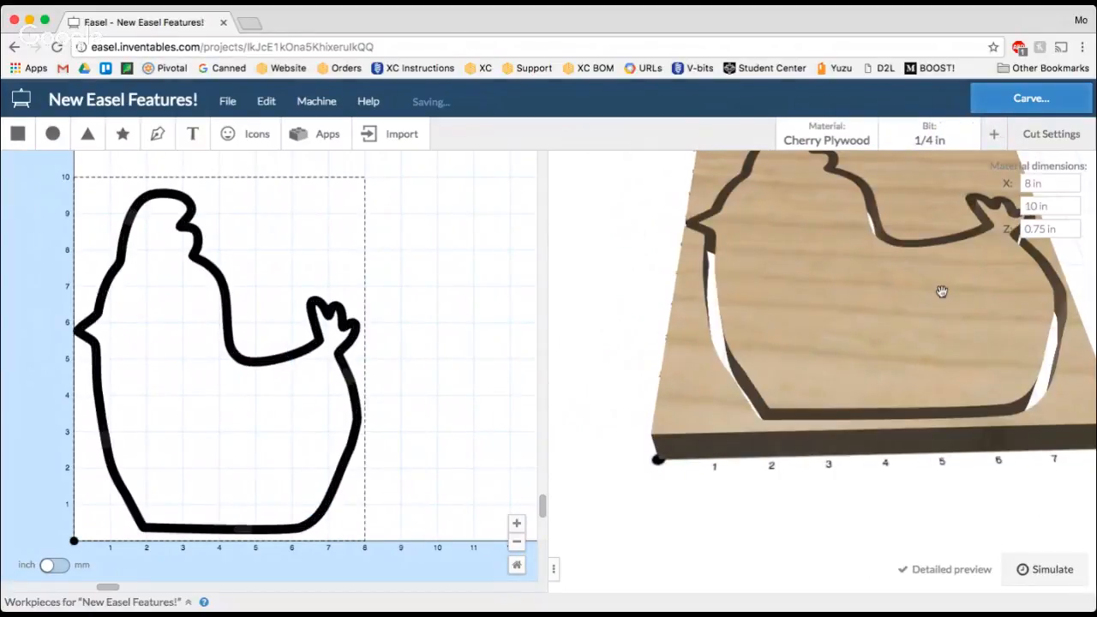
Step: Switch back to the original chicken workpiece and delete its chicken outline, keeping the eggs, pocket, slot and eye
drag(947, 283, 935, 440)
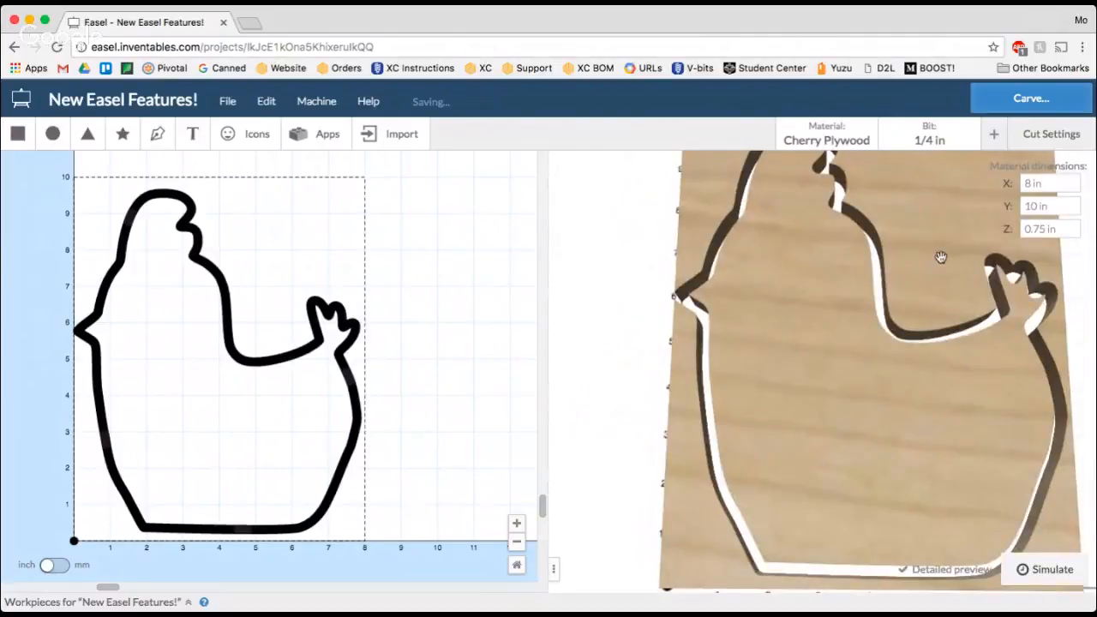
scroll(865, 309, down, 5)
drag(865, 309, 869, 359)
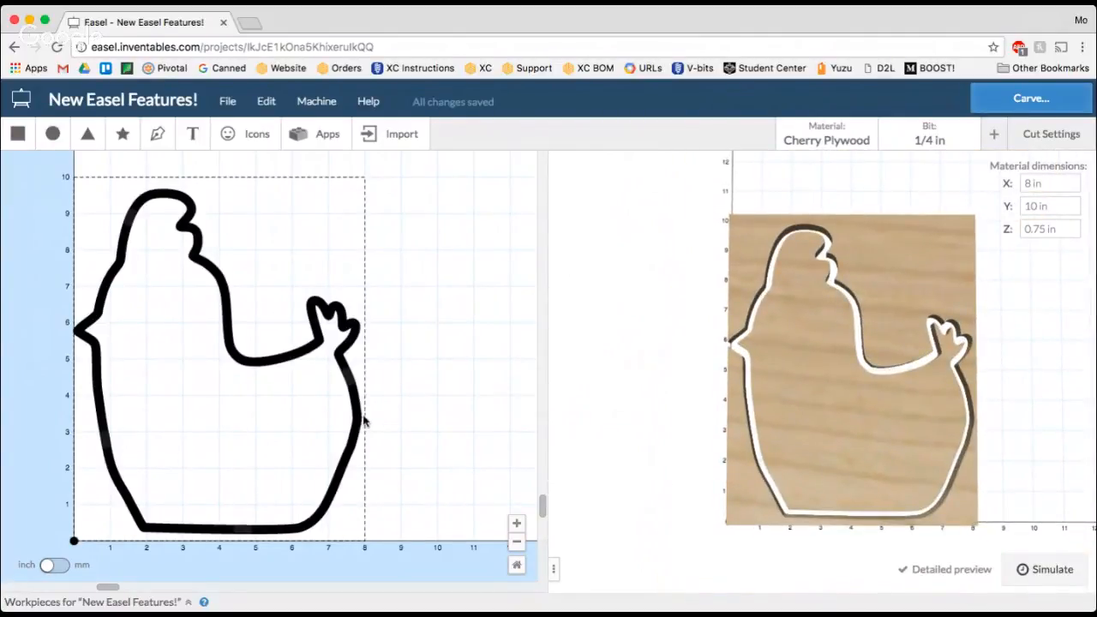
click(156, 605)
click(99, 570)
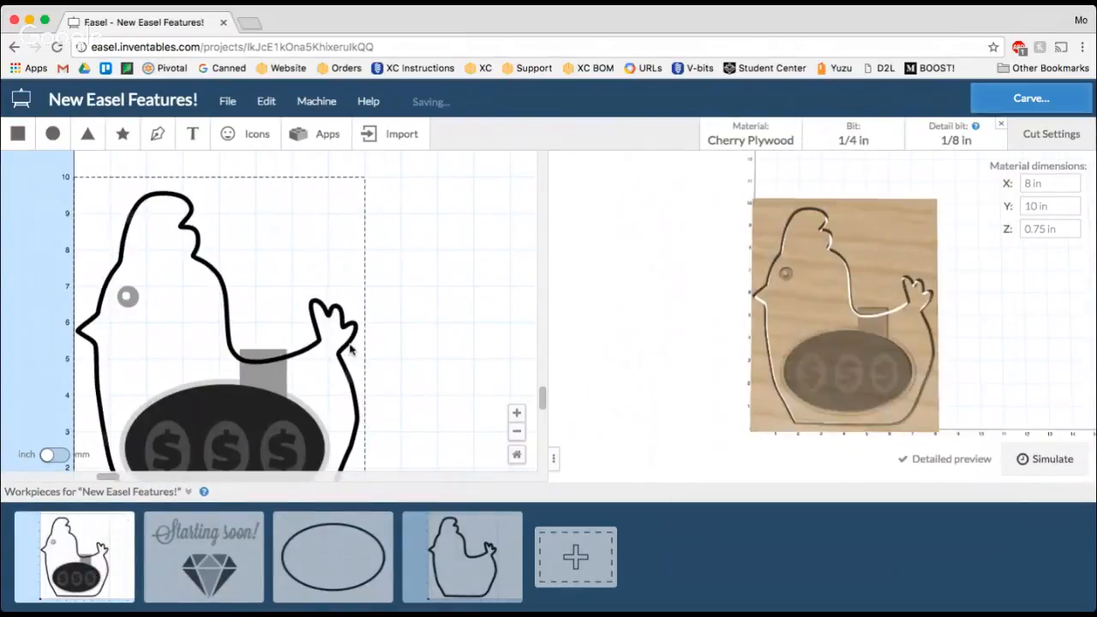
click(346, 347)
key(Delete)
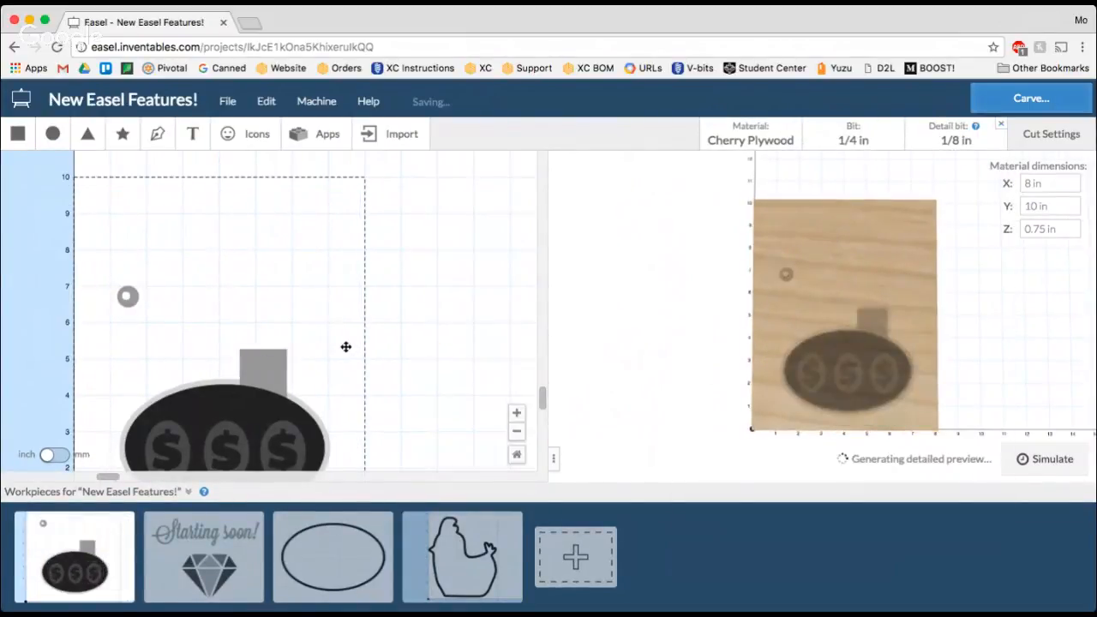
scroll(372, 327, down, 3)
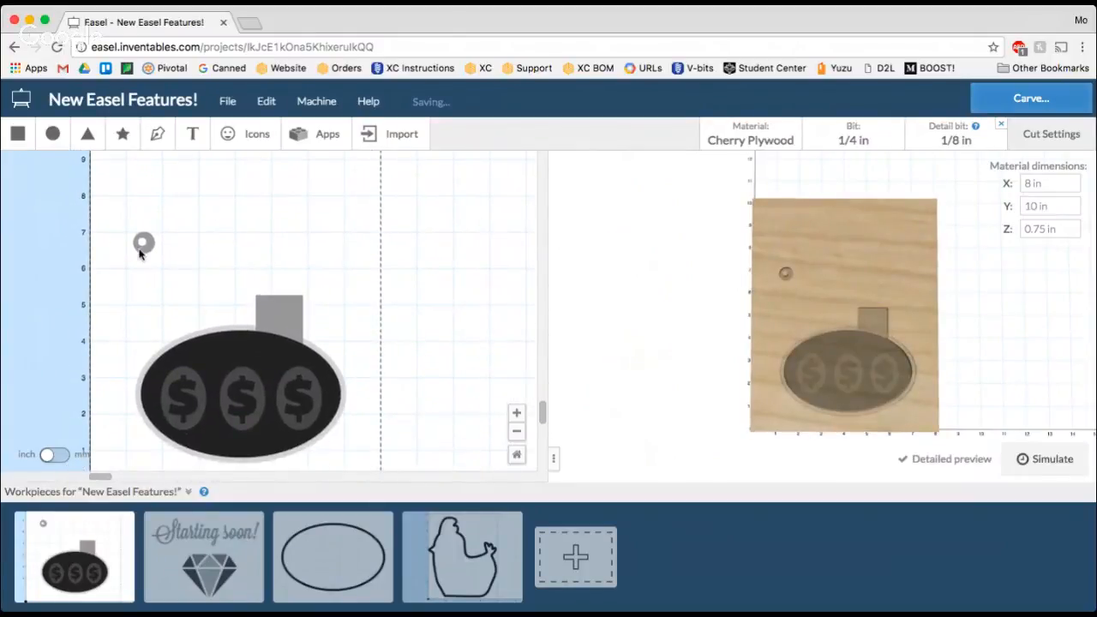
Step: Compare the outline-only workpiece with the original one and view the original's detail bit options
click(423, 550)
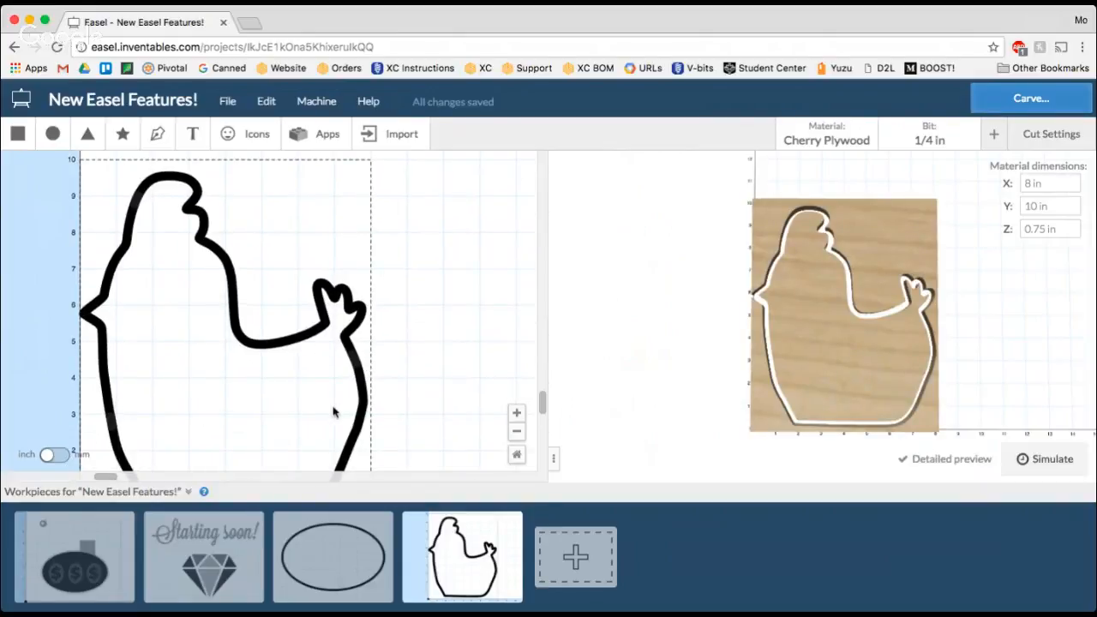
click(86, 551)
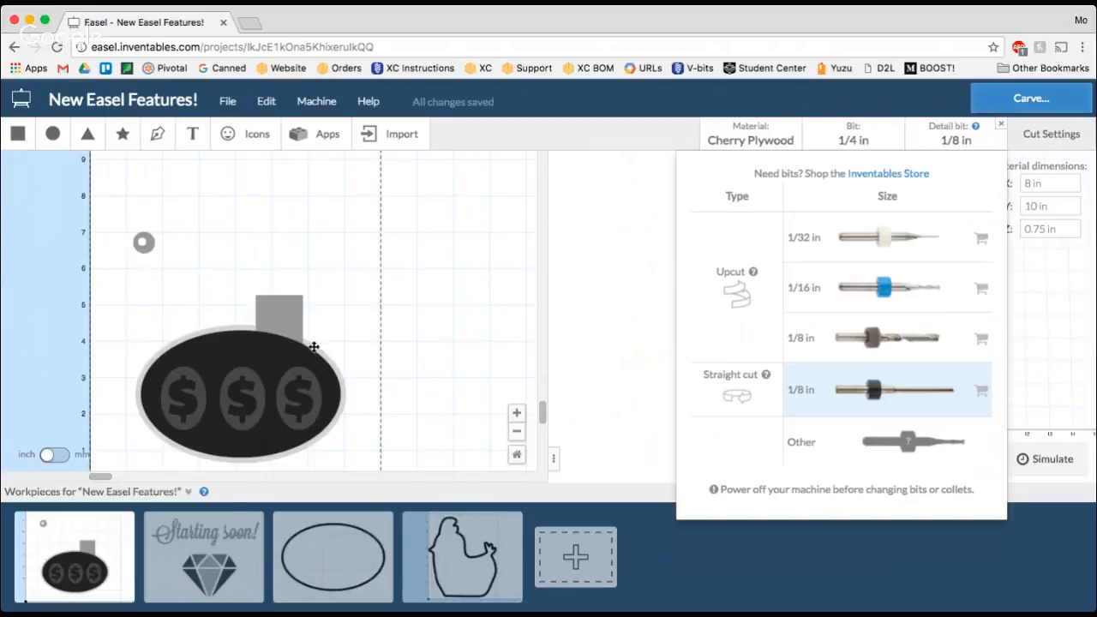
click(621, 299)
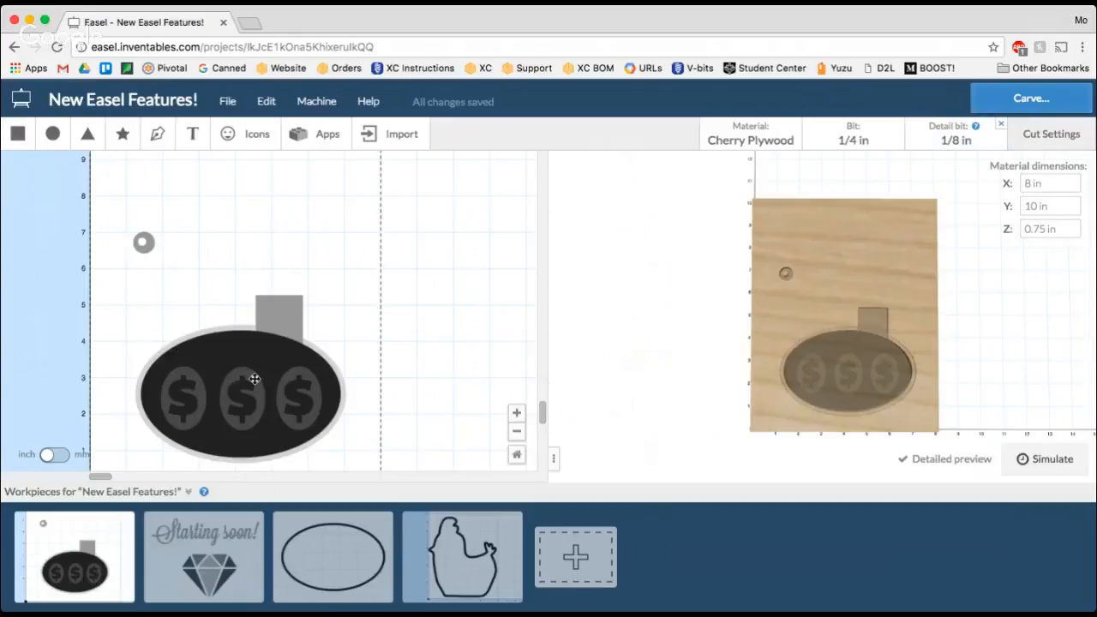
Step: Open the Inventables support site in a new browser tab and search it for "2-stage"
click(248, 23)
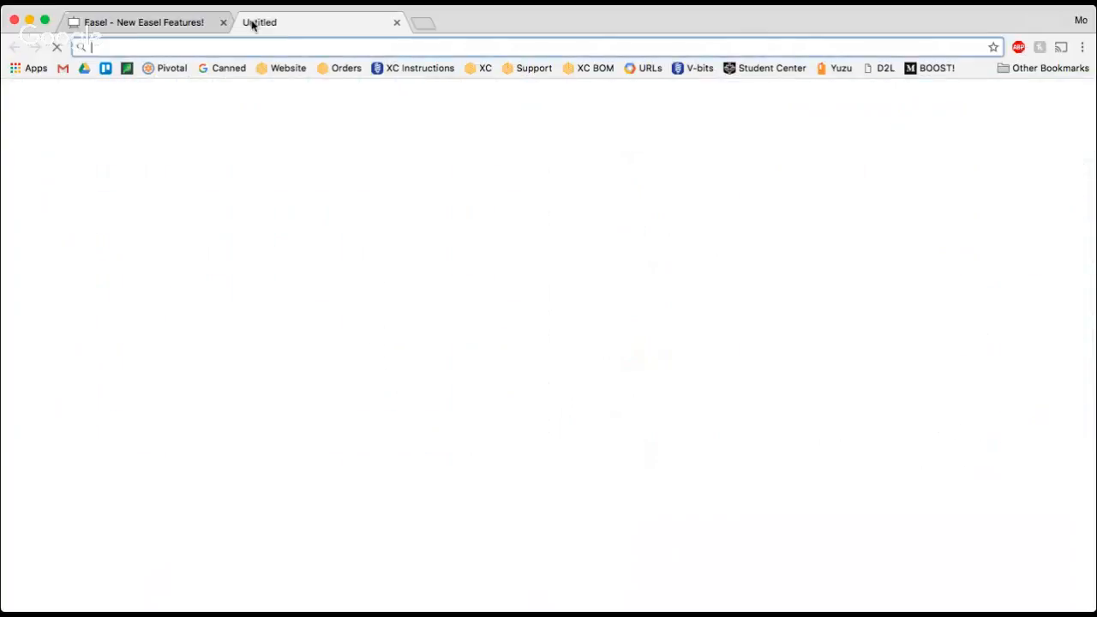
click(301, 70)
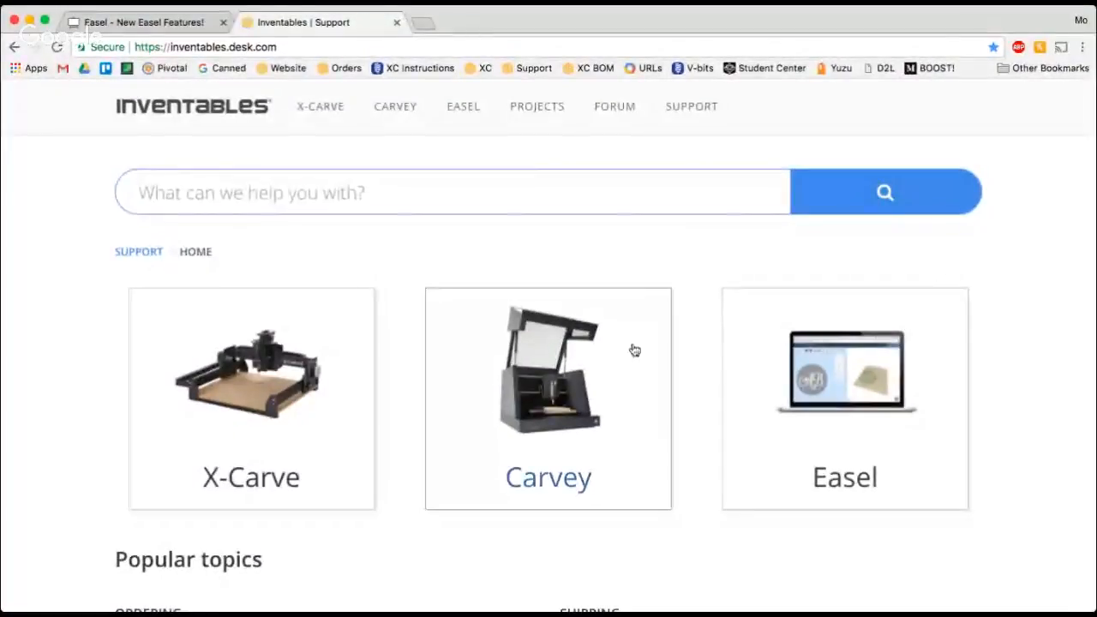
click(507, 186)
text(2-sta)
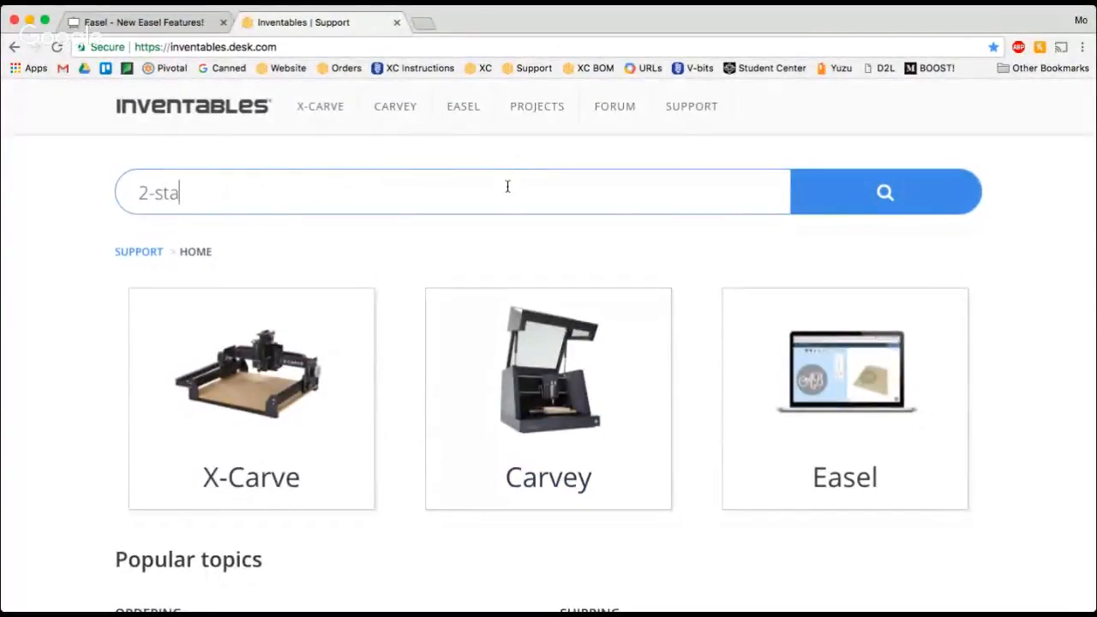
text(ge)
key(Return)
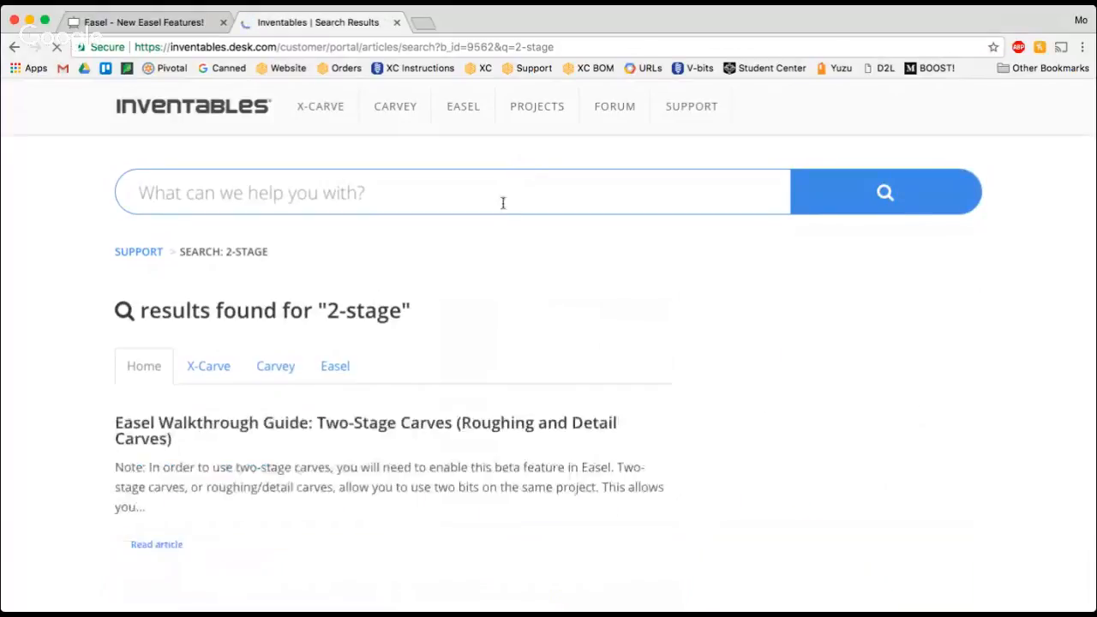
Step: Open the Two-Stage Carves walkthrough guide and read through to its instructions on choosing the pass type and bit
click(370, 424)
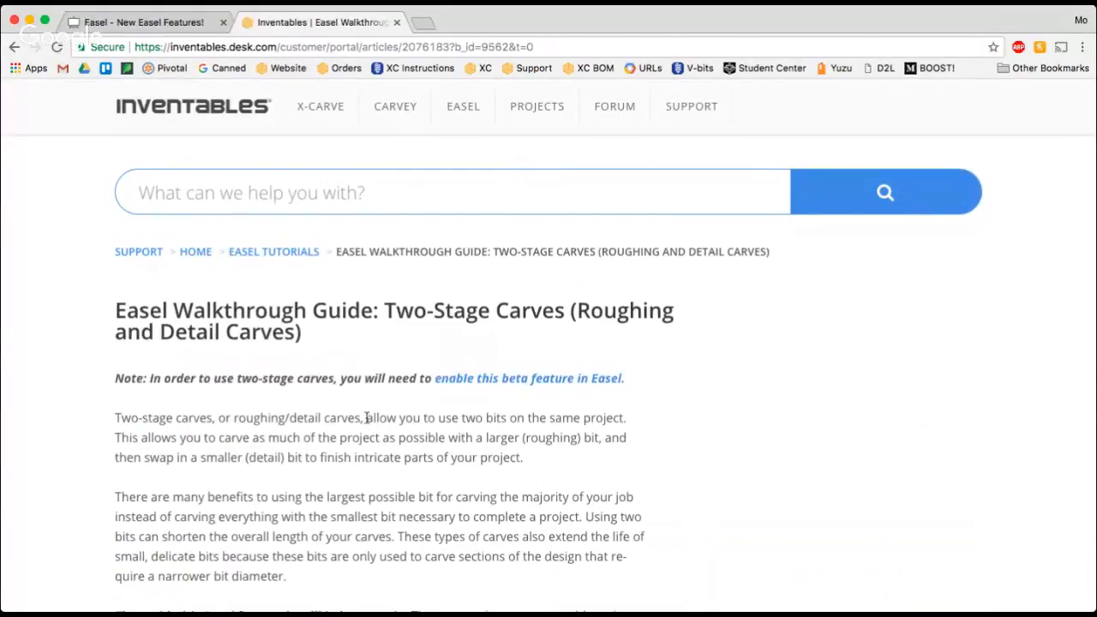
scroll(370, 420, down, 5)
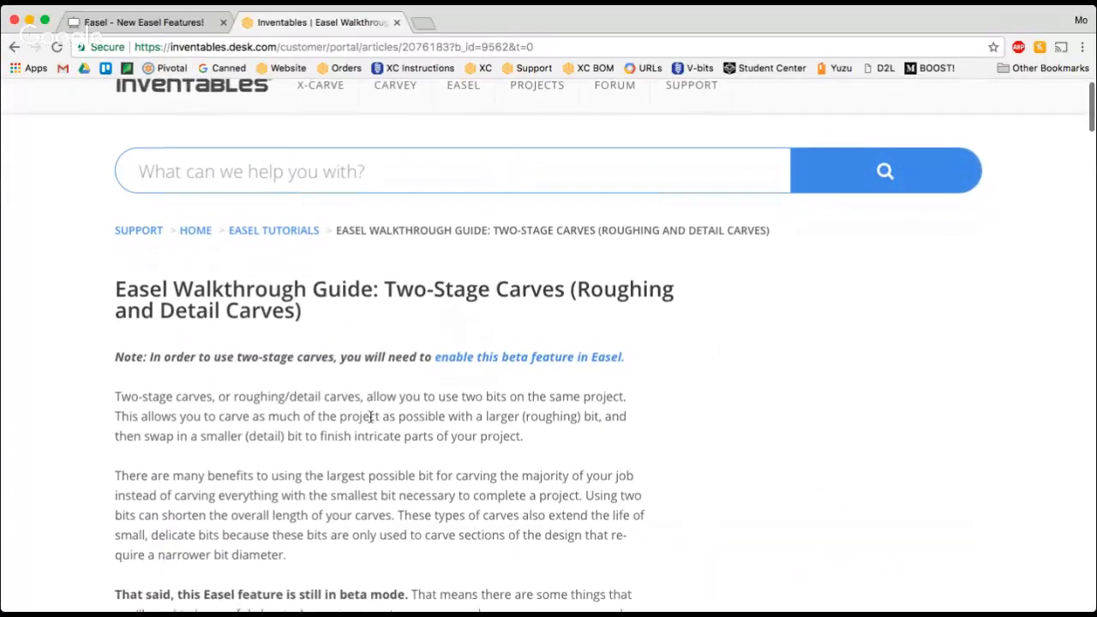
scroll(370, 421, down, 7)
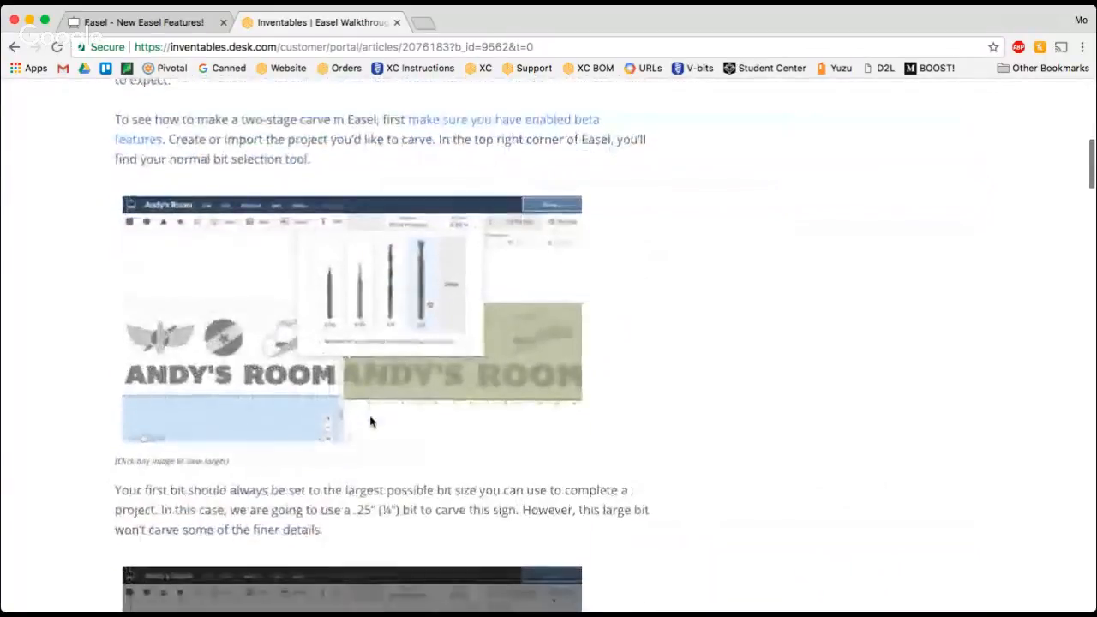
scroll(370, 420, down, 12)
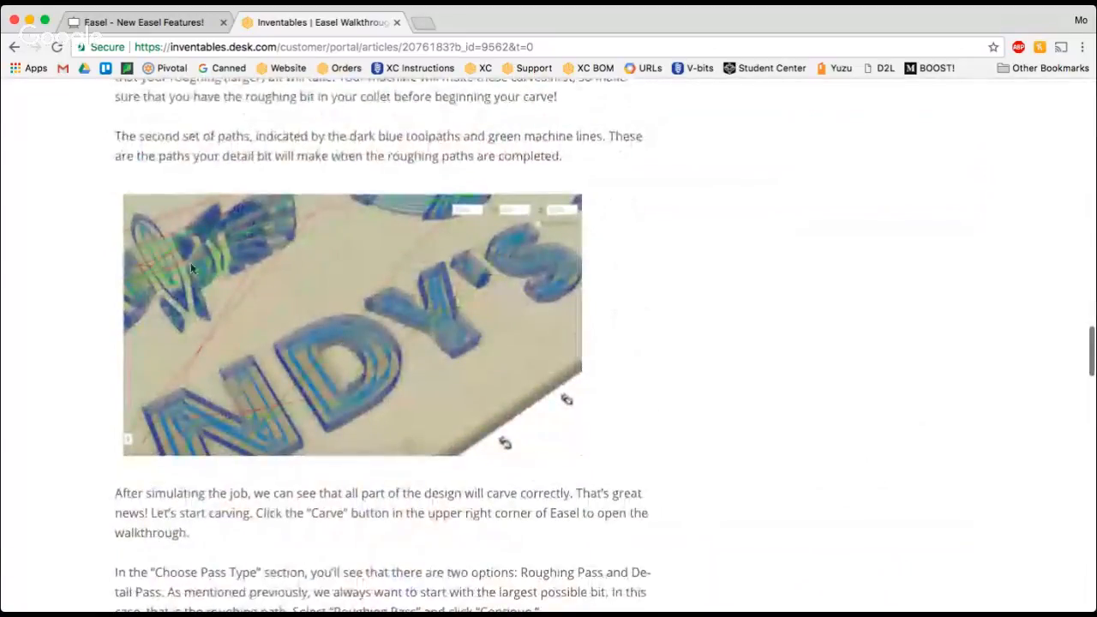
scroll(412, 352, down, 7)
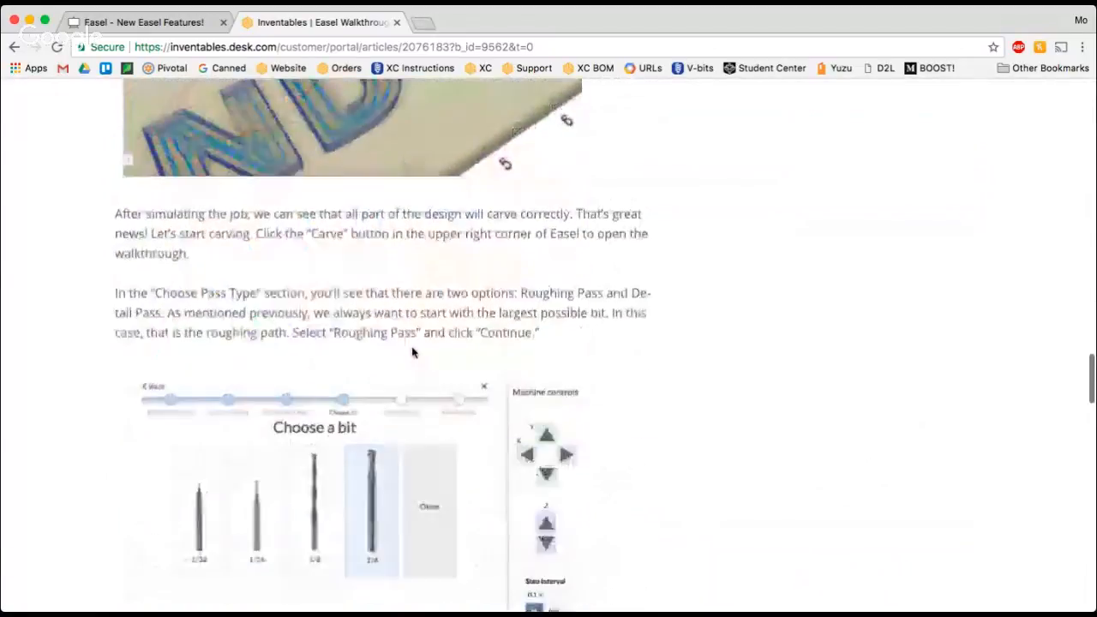
scroll(412, 352, up, 1)
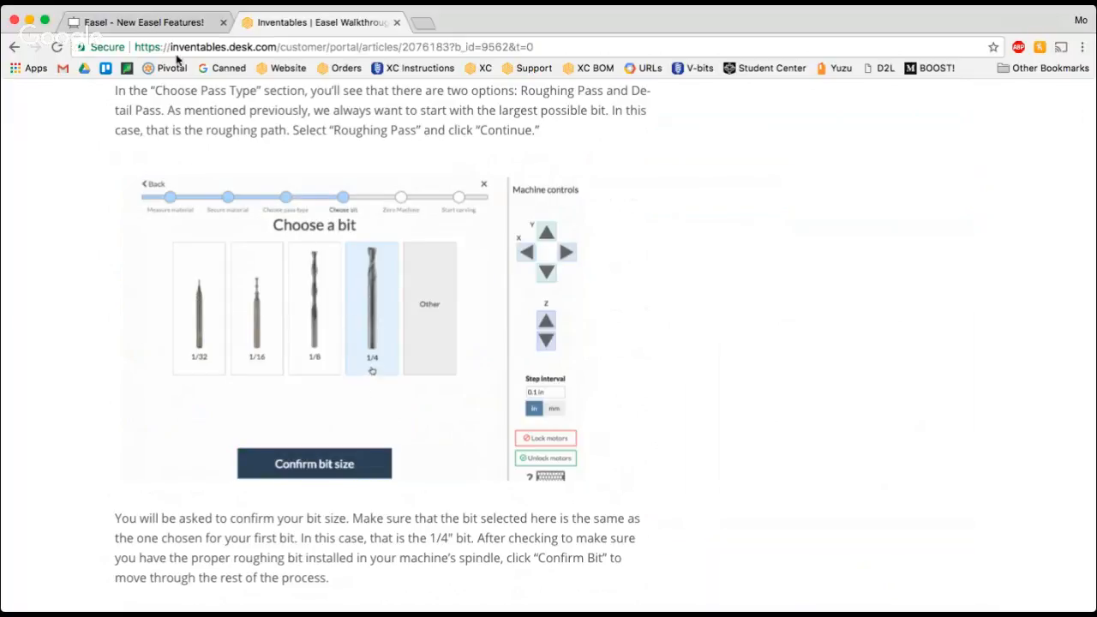
Step: Return to the Easel project and open the outline-only chicken workpiece
click(166, 23)
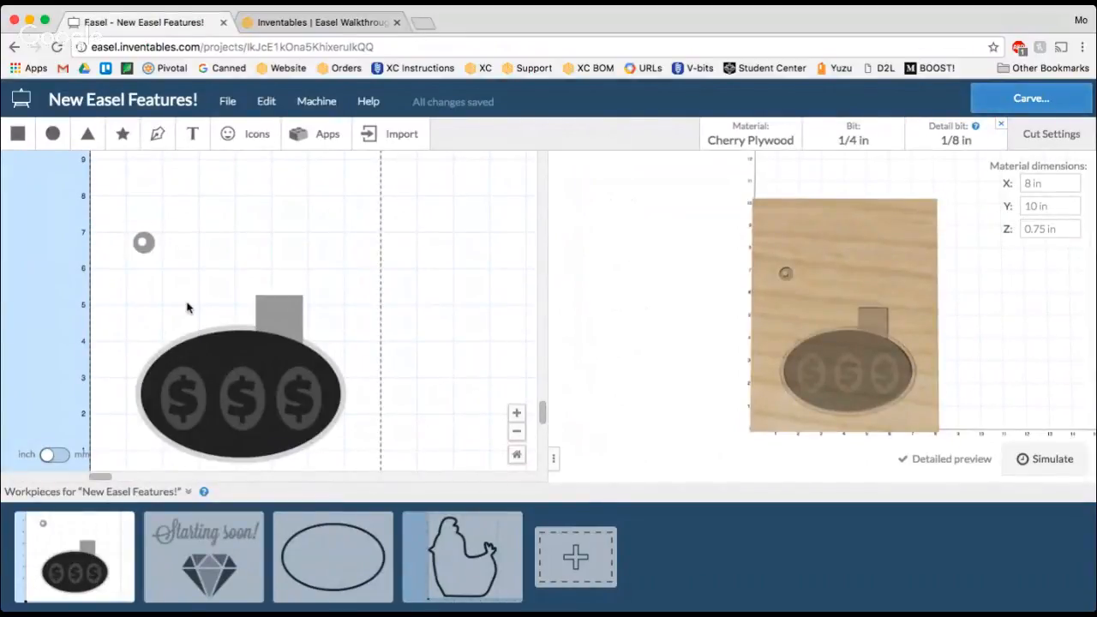
click(450, 550)
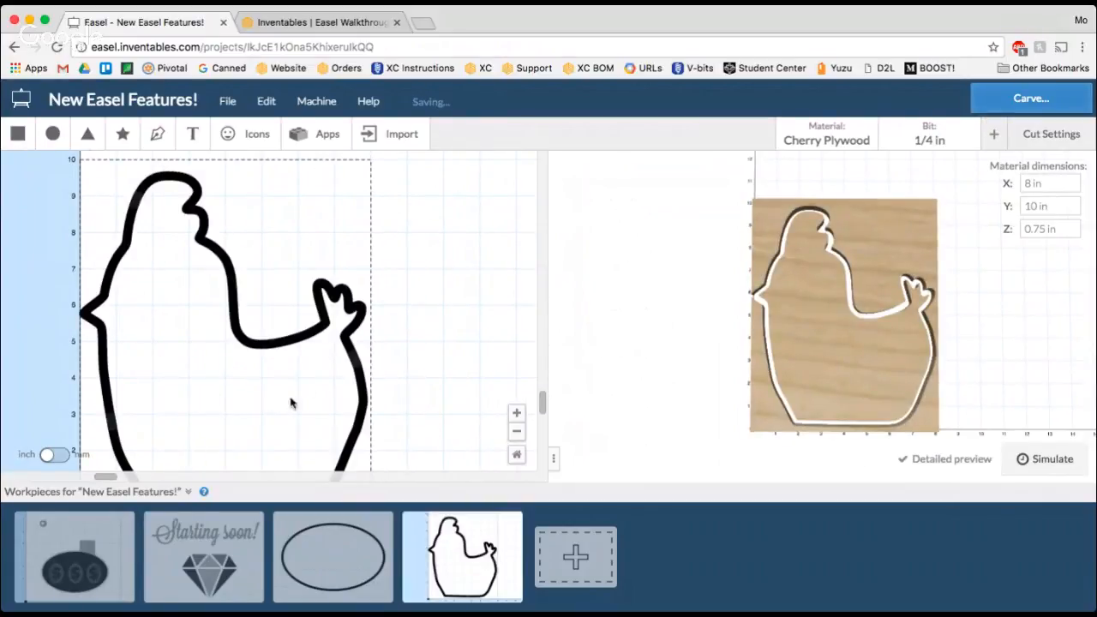
scroll(305, 387, down, 2)
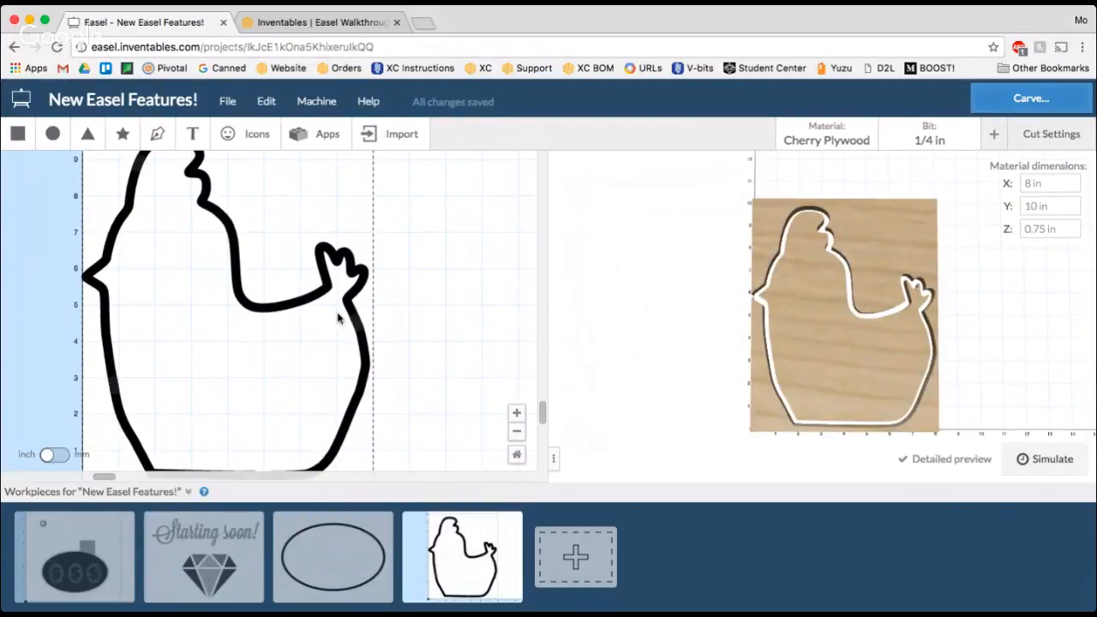